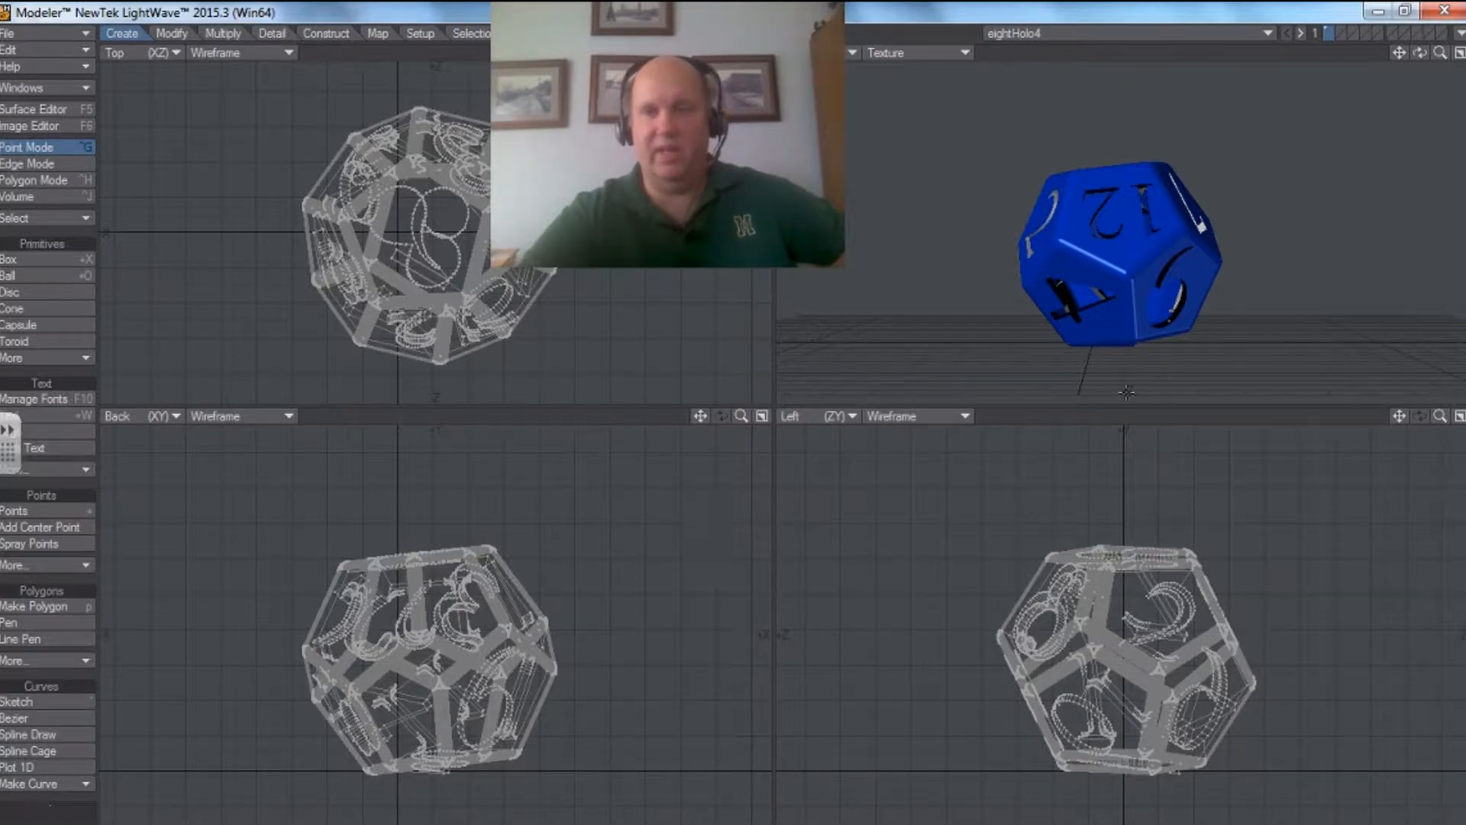
Try pulling the die's corner points outward along X with Move, undo the moves, and clear the point selection.
{"action": "left_click_drag", "start_coordinate": [1418, 51], "coordinate": [1417, 53]}
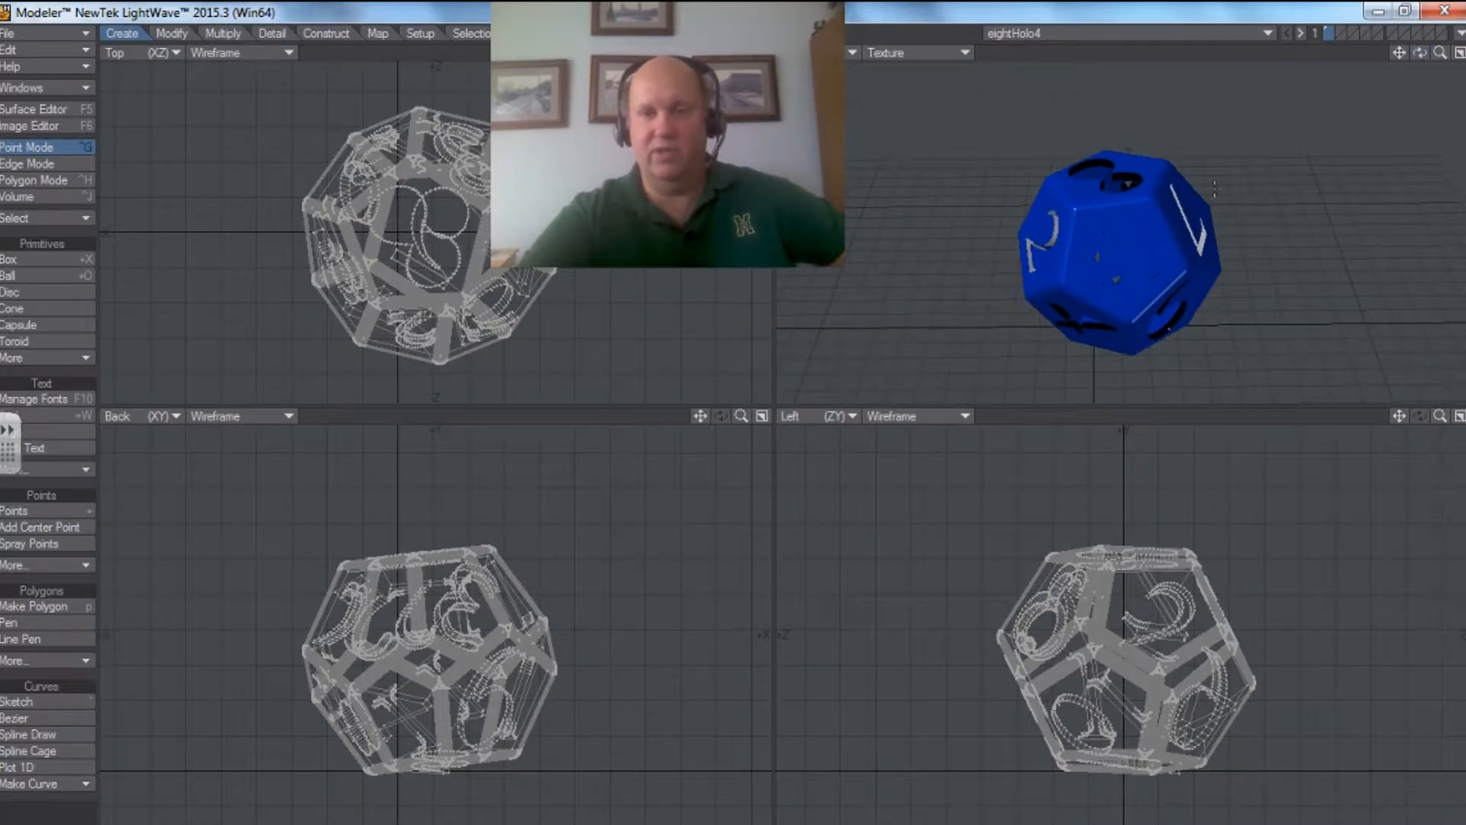
{"action": "left_click_drag", "start_coordinate": [1418, 52], "coordinate": [1419, 52]}
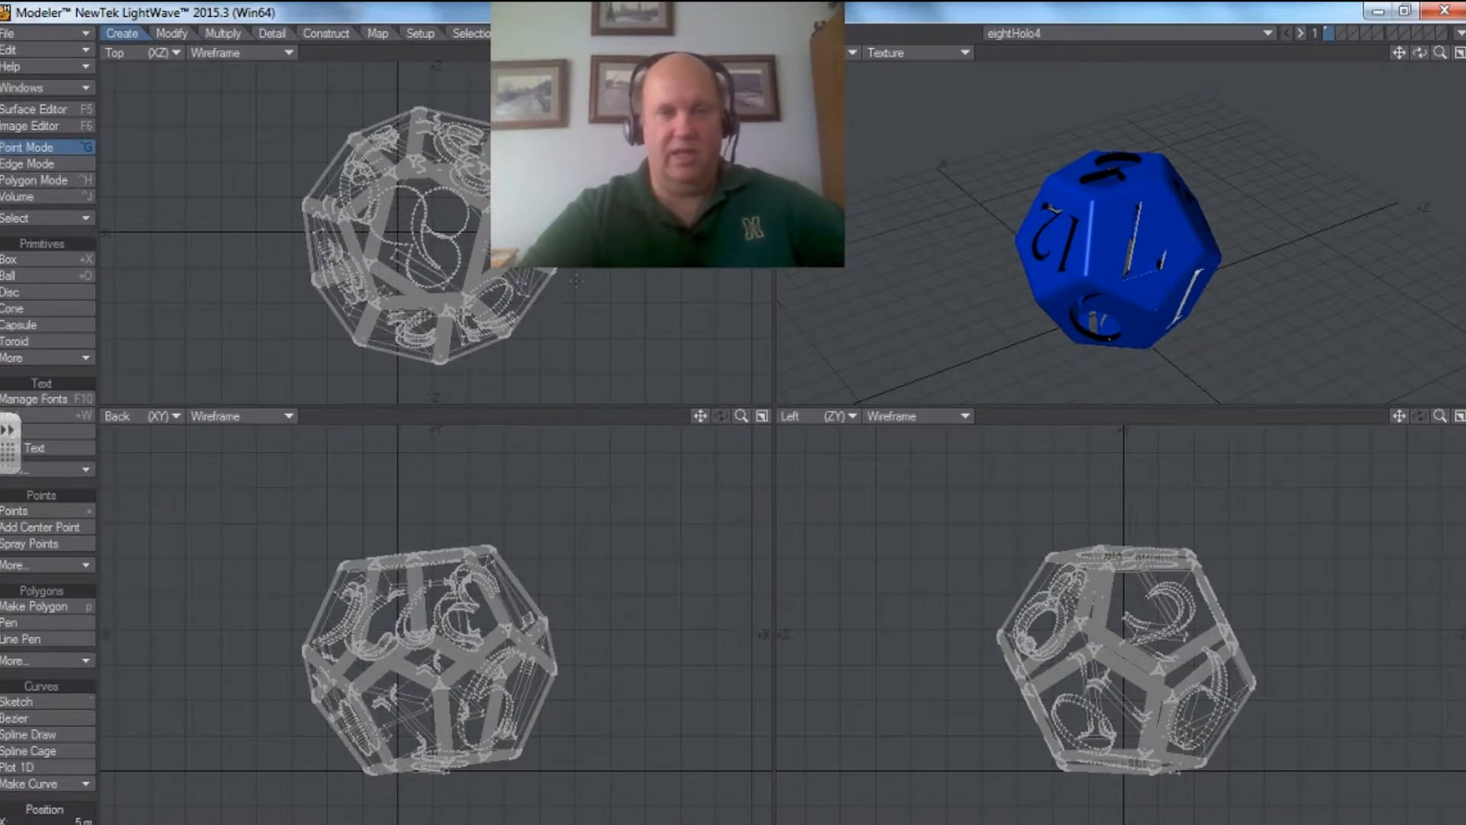
{"action": "right_click_drag", "start_coordinate": [591, 269], "coordinate": [580, 265]}
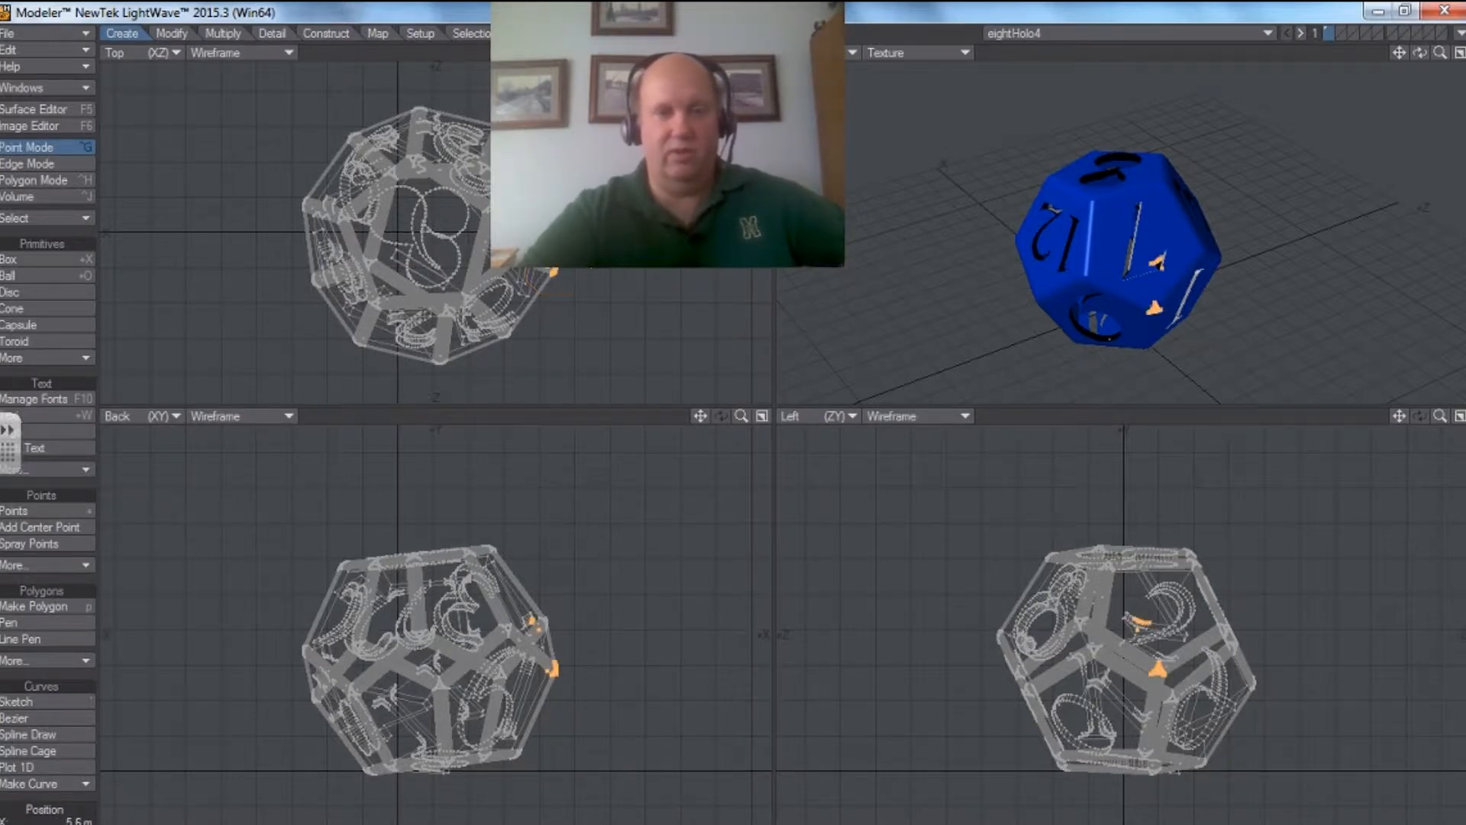
{"action": "left_click", "coordinate": [171, 32]}
{"action": "left_click", "coordinate": [45, 258]}
{"action": "left_click_drag", "start_coordinate": [555, 273], "coordinate": [614, 274]}
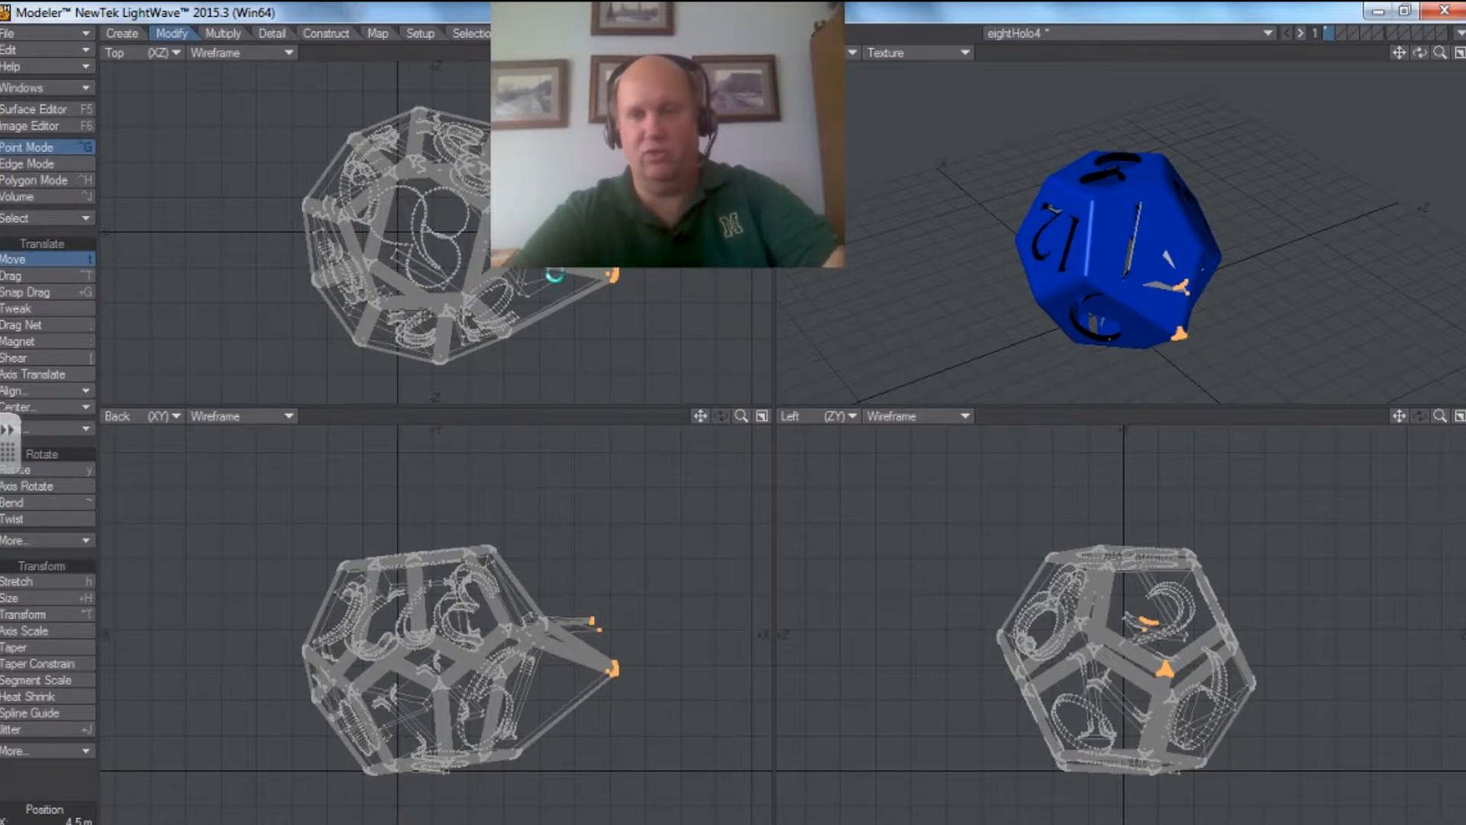
{"action": "key", "text": "u"}
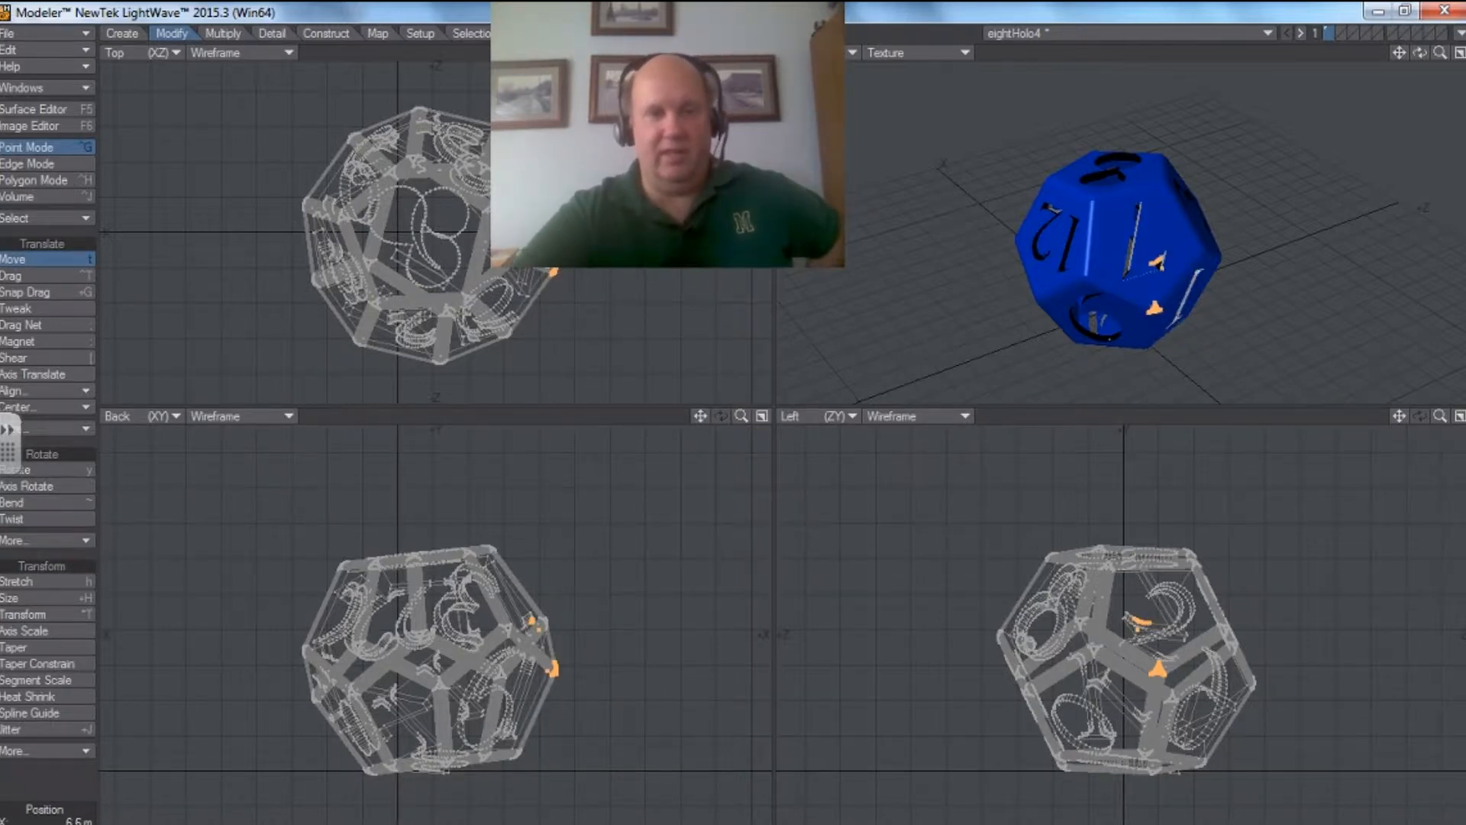
{"action": "key", "text": "u"}
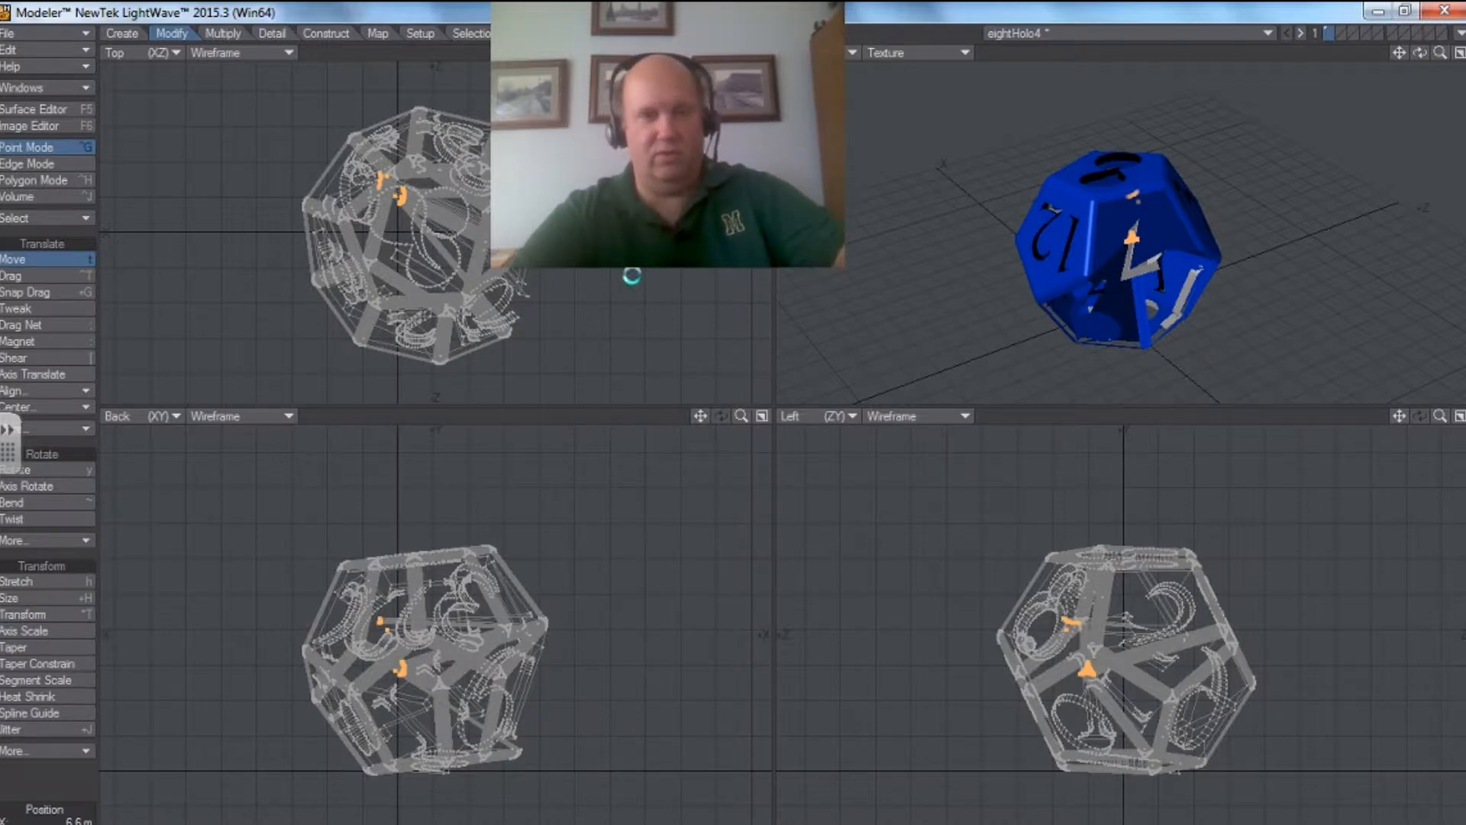
{"action": "key", "text": "ctrl+z"}
{"action": "left_click", "coordinate": [67, 264]}
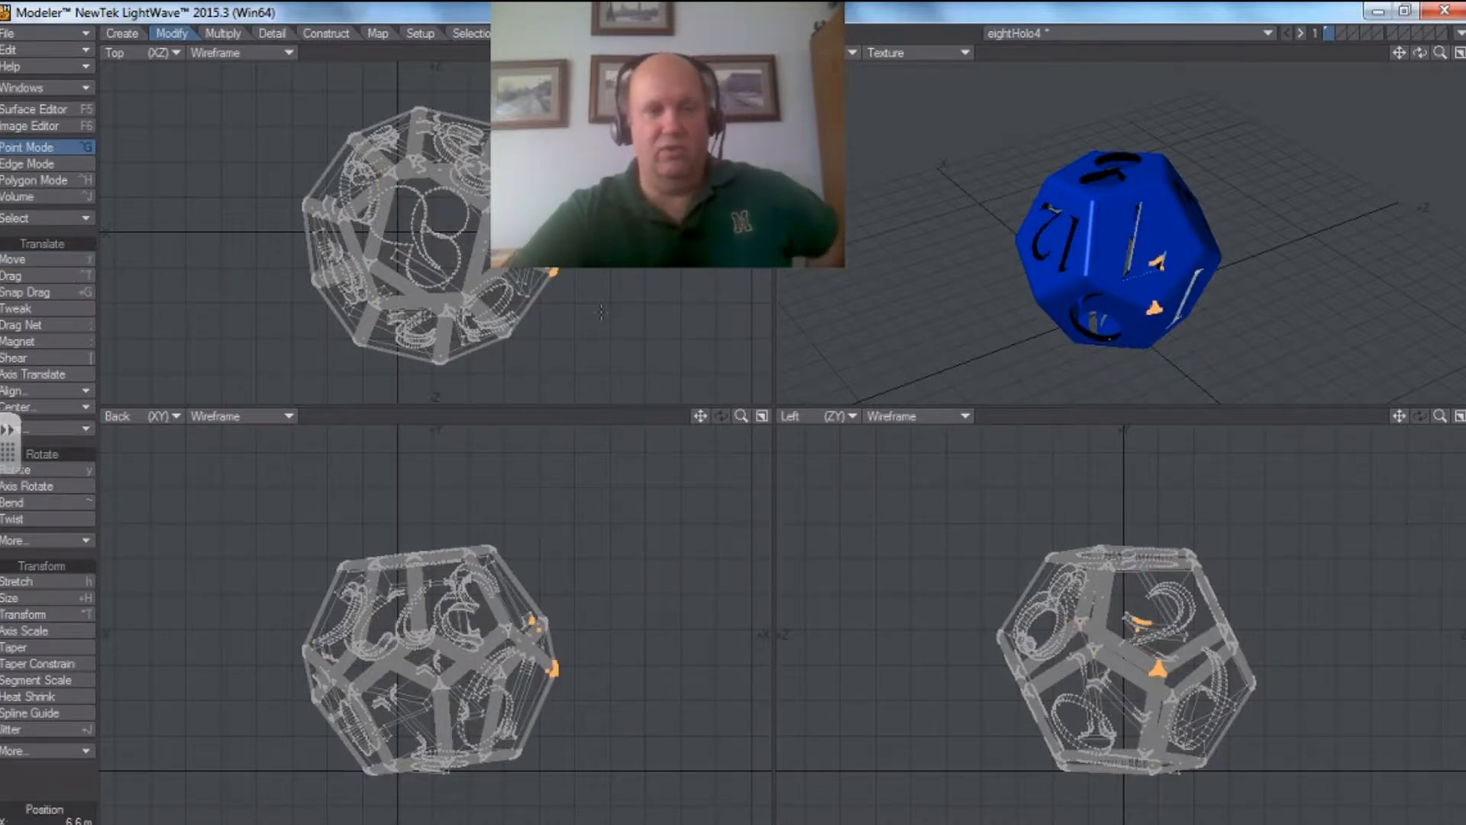
{"action": "key", "text": "/"}
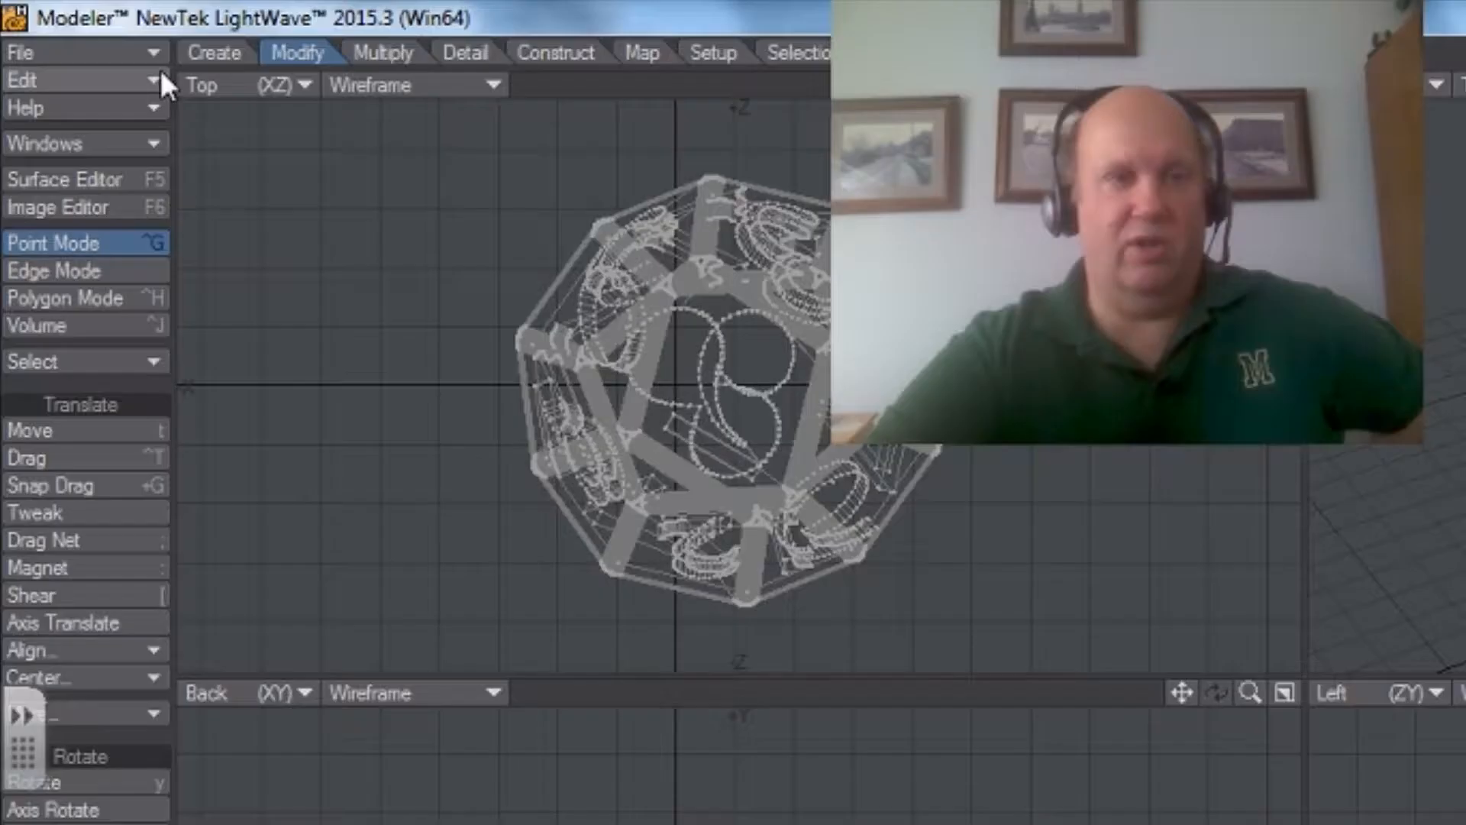
Save a copy of the die object to the Desktop under the name bluedie.
{"action": "left_click", "coordinate": [85, 32]}
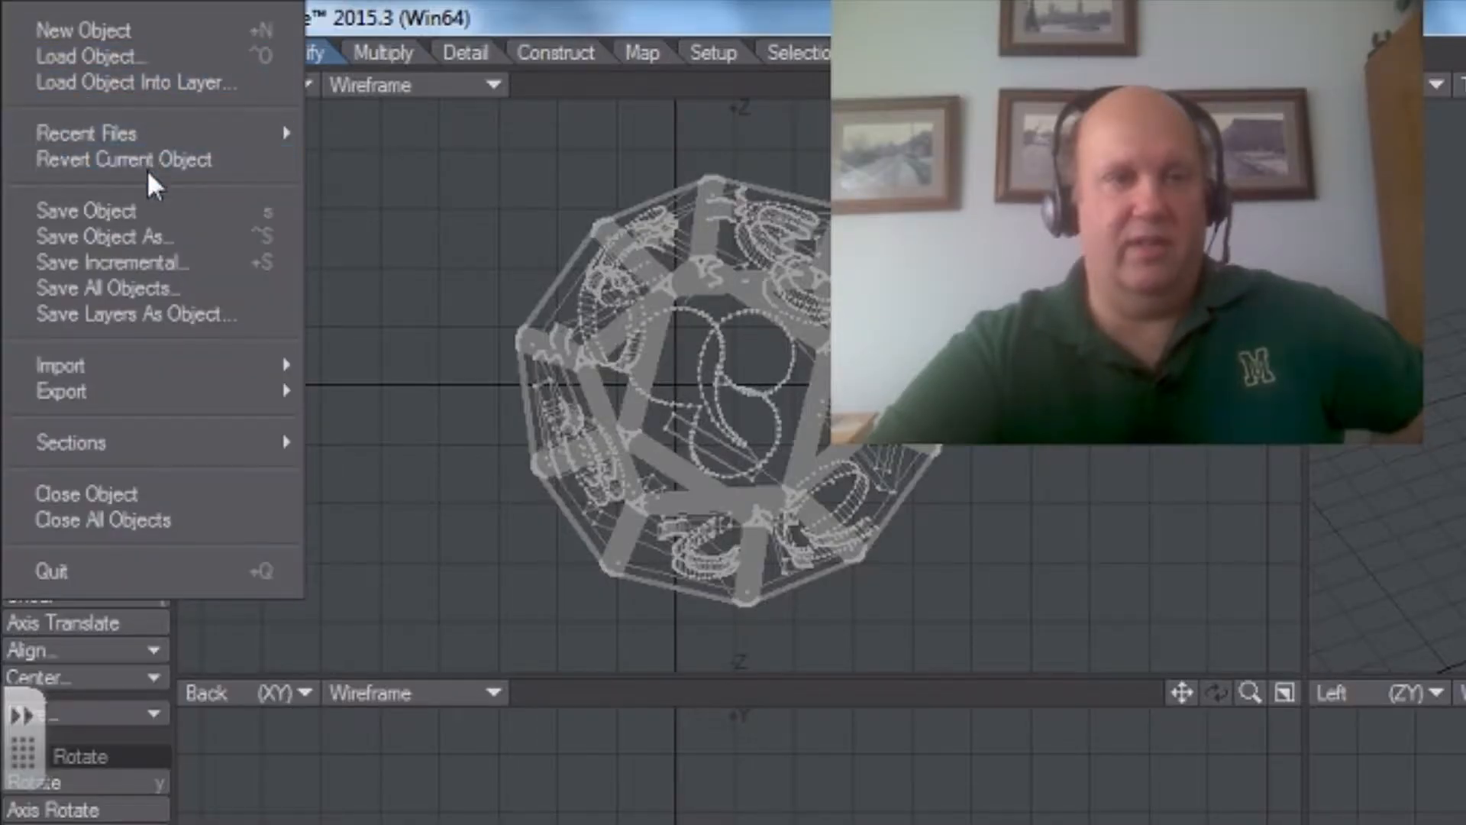
{"action": "left_click", "coordinate": [167, 236]}
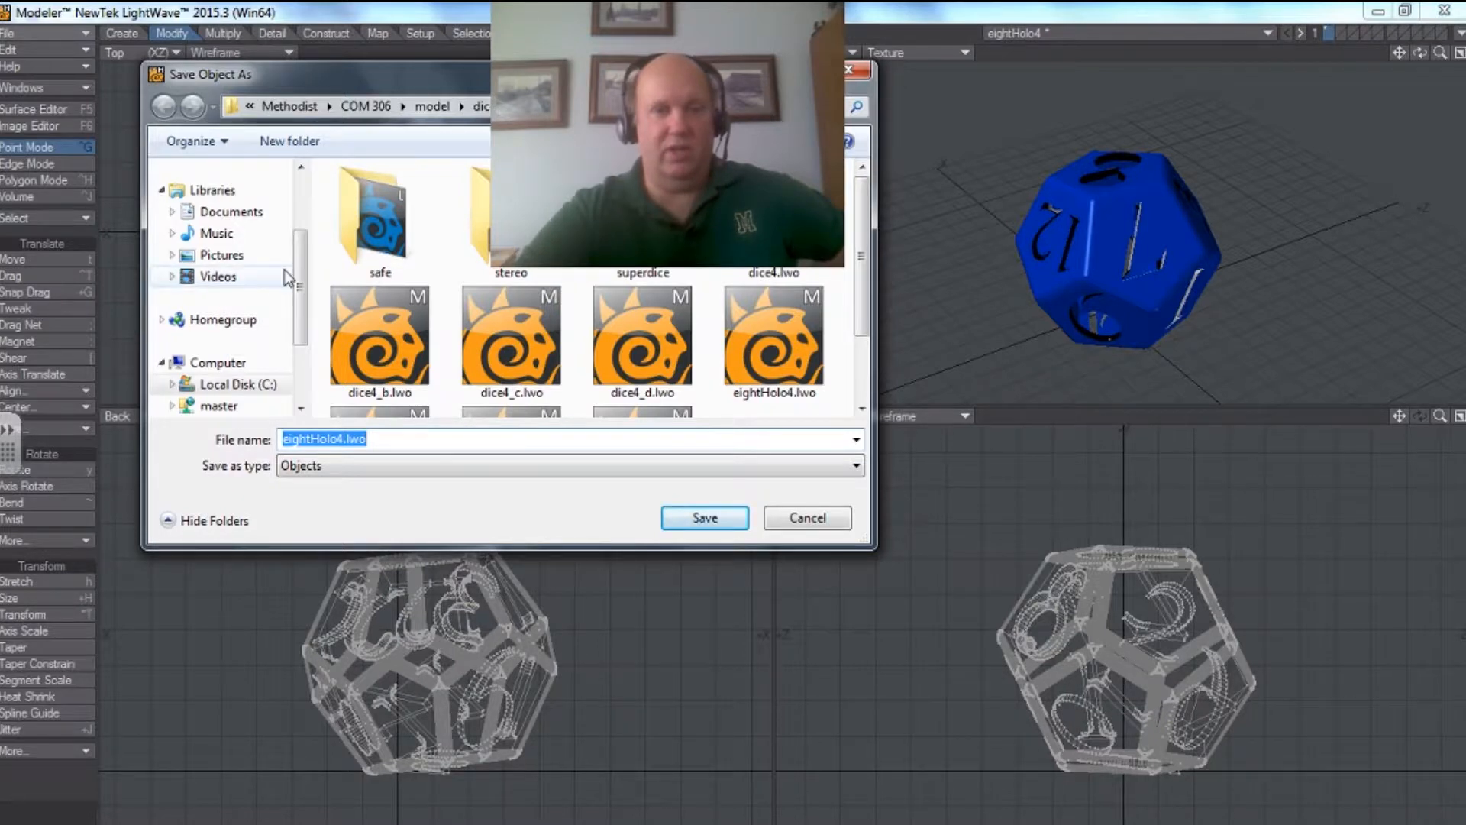
{"action": "scroll", "coordinate": [284, 269], "scroll_direction": "up", "scroll_amount": 2}
{"action": "left_click", "coordinate": [238, 200]}
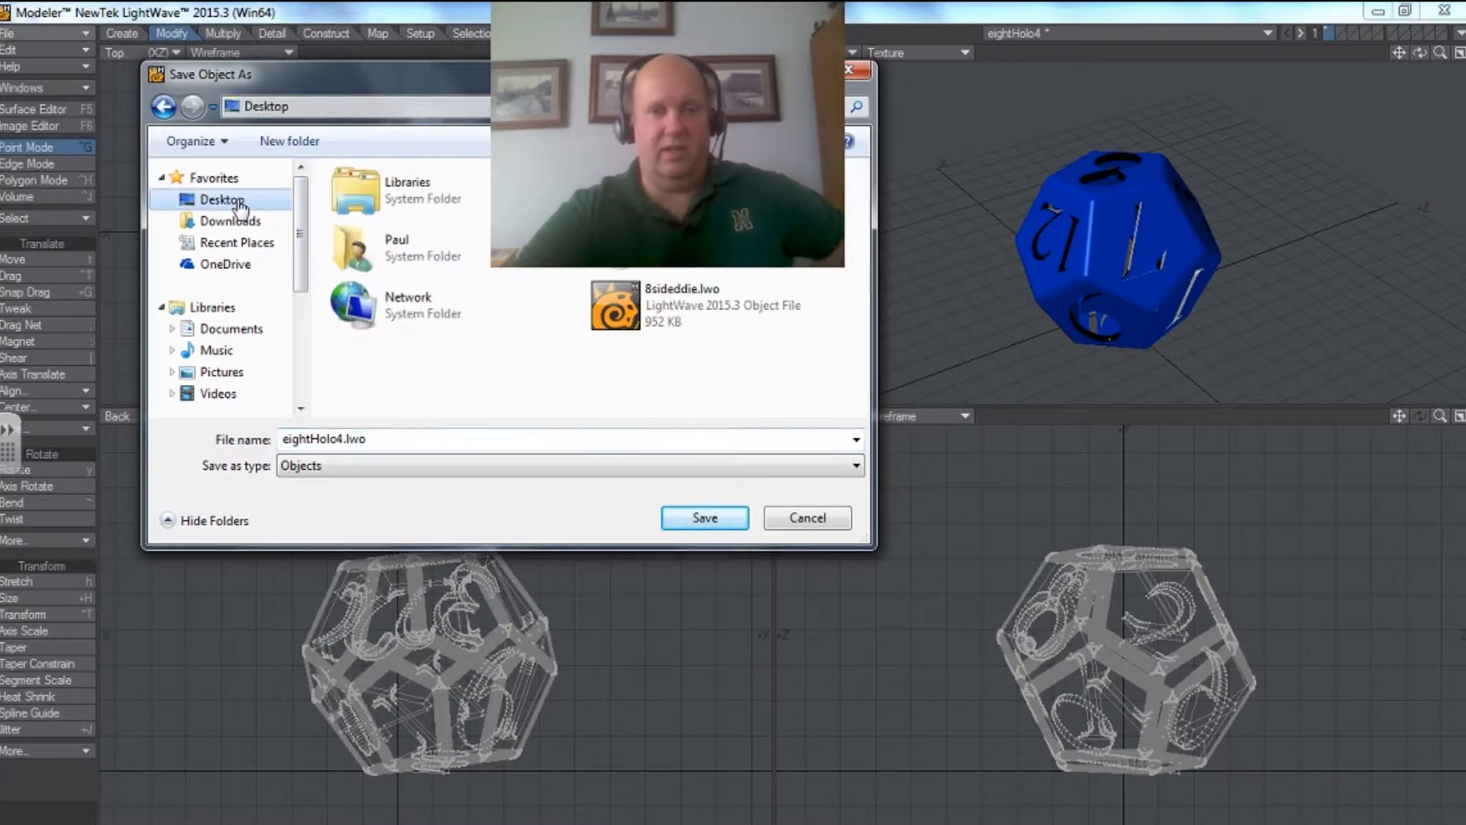
{"action": "double_click", "coordinate": [366, 439]}
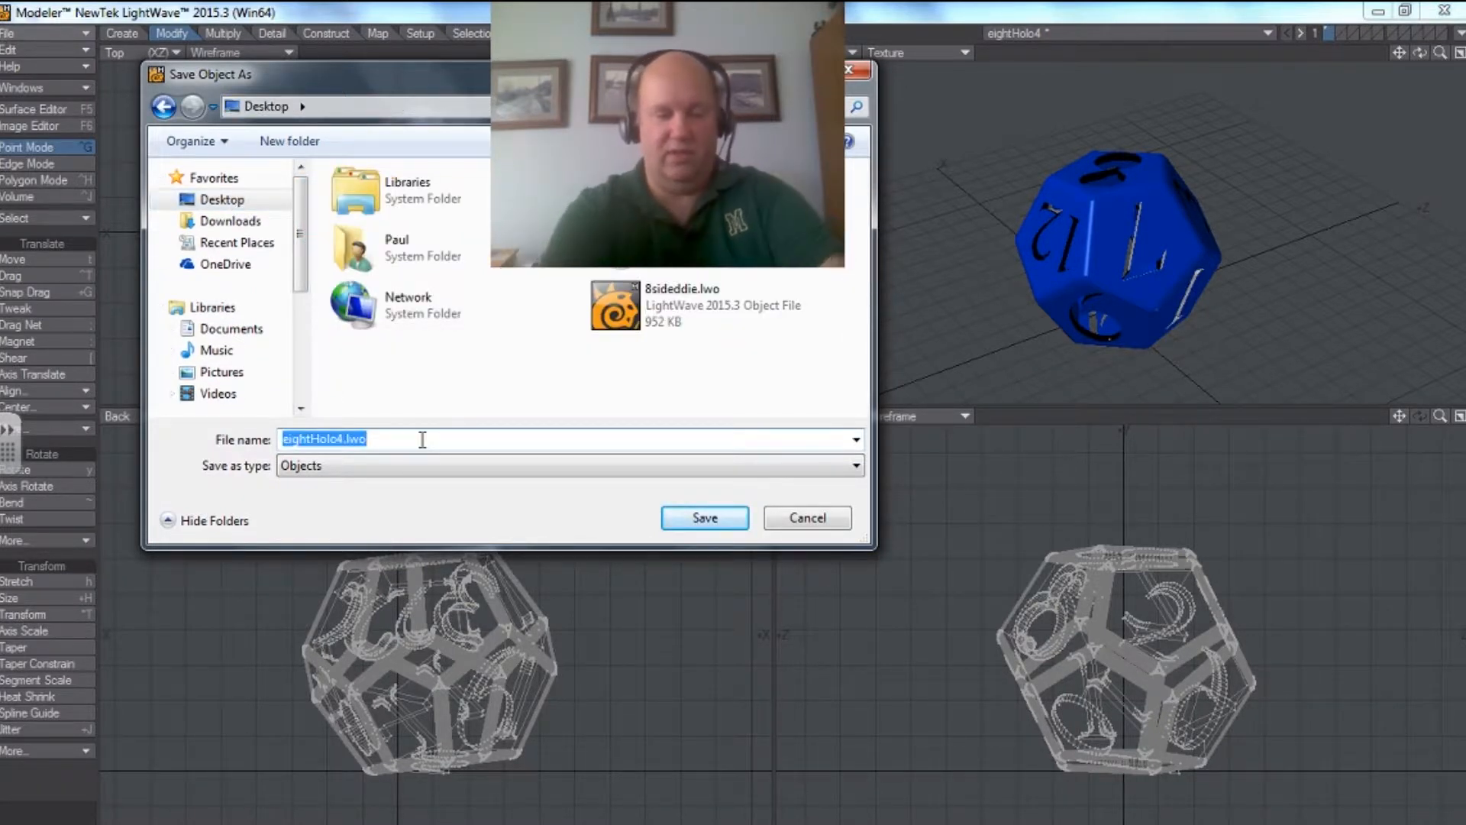
{"action": "type", "text": "bluedie"}
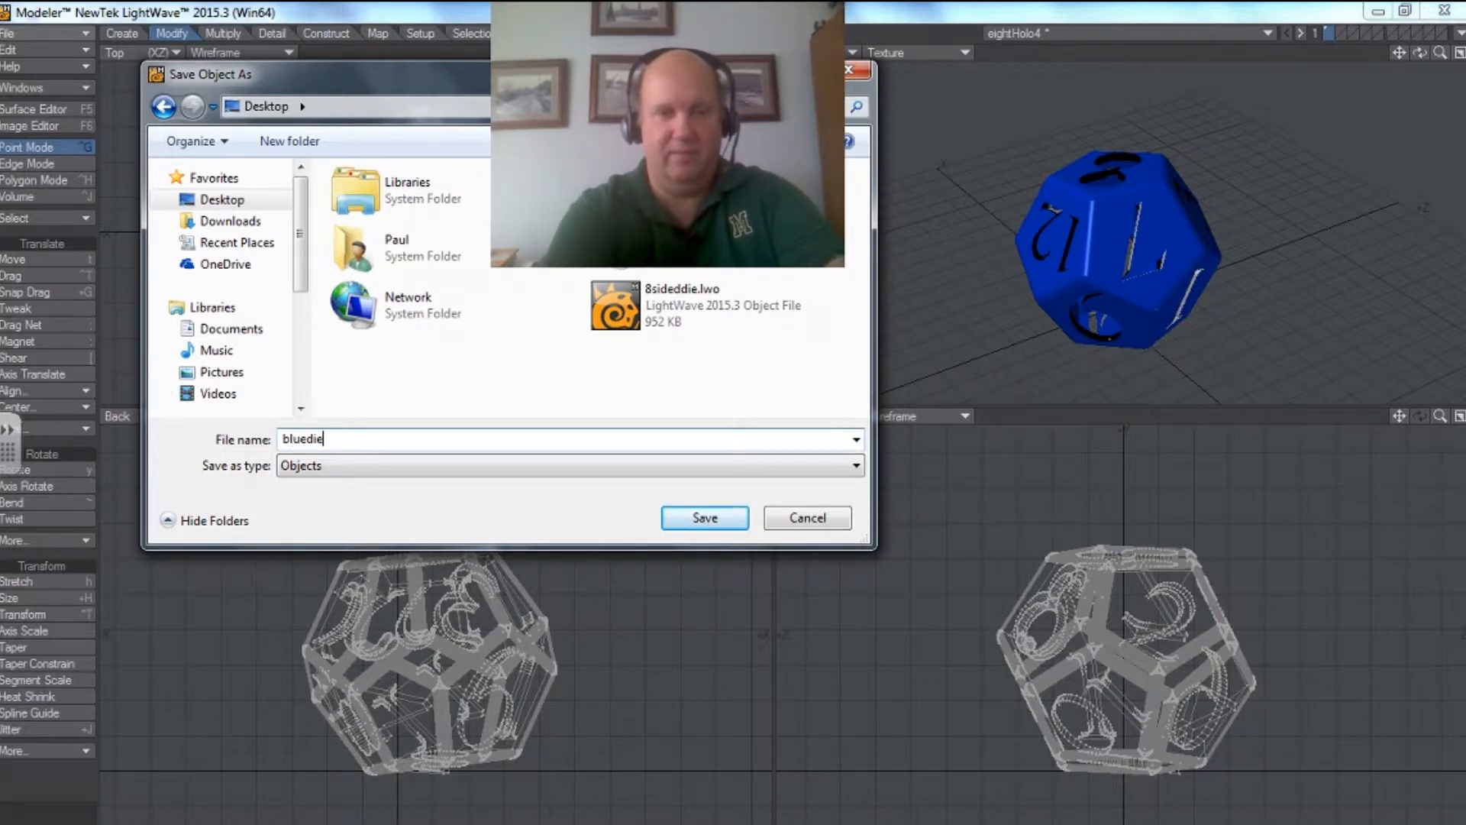
{"action": "left_click", "coordinate": [702, 518]}
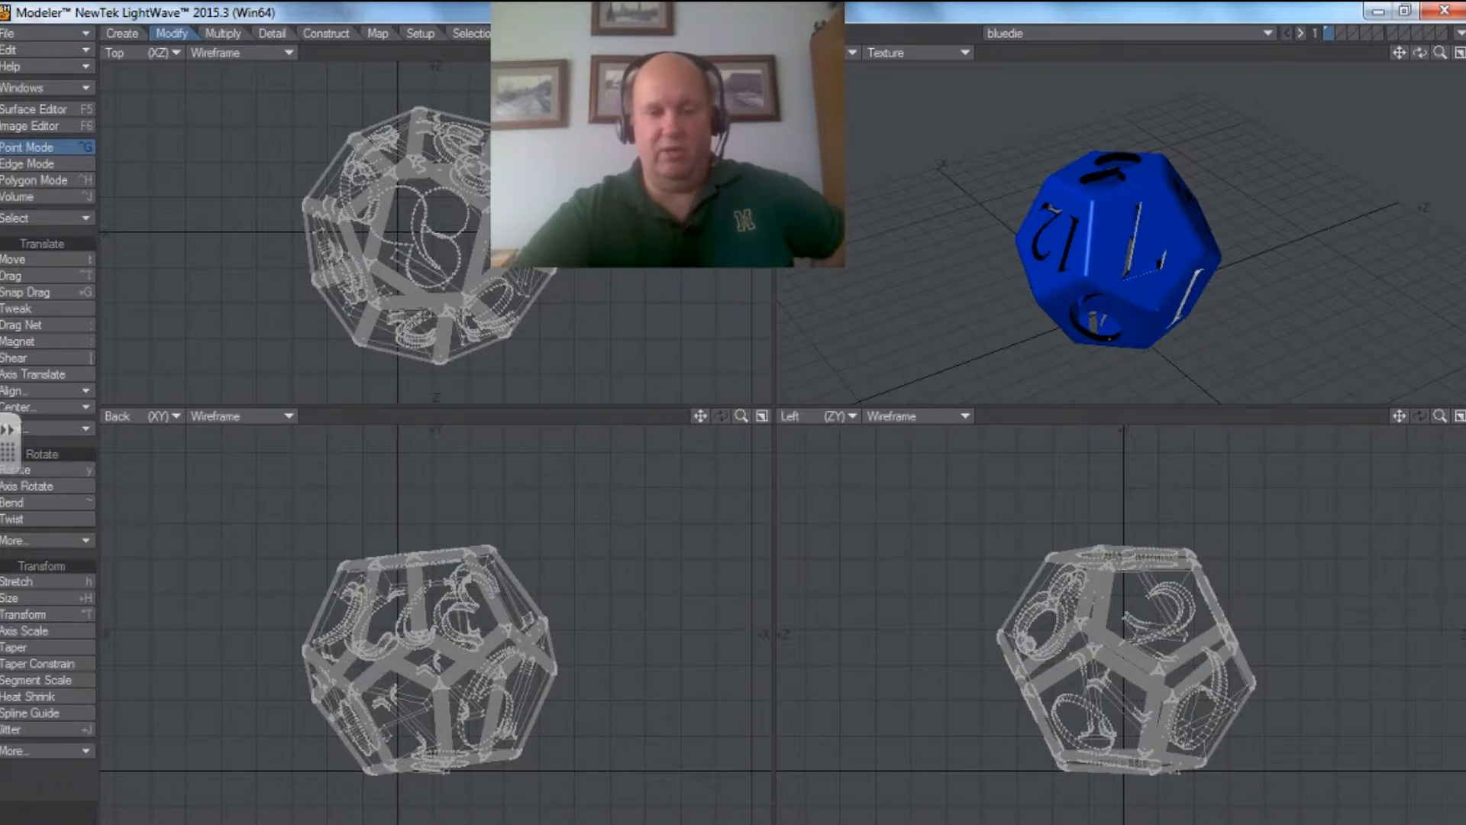
Switch to LightWave Layout and show the scene in the Perspective view.
{"action": "left_click", "coordinate": [530, 818]}
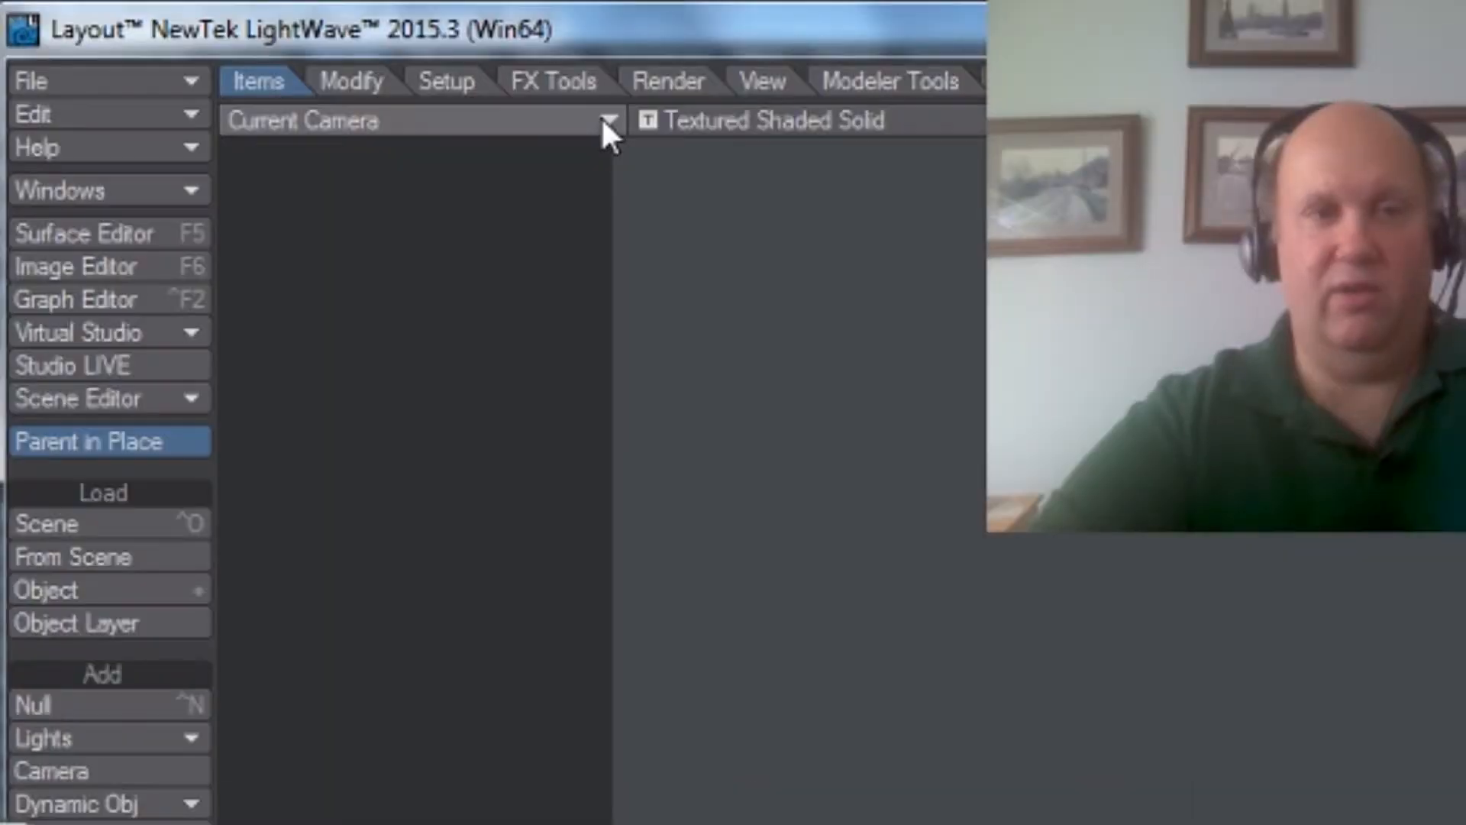
{"action": "left_click", "coordinate": [302, 61]}
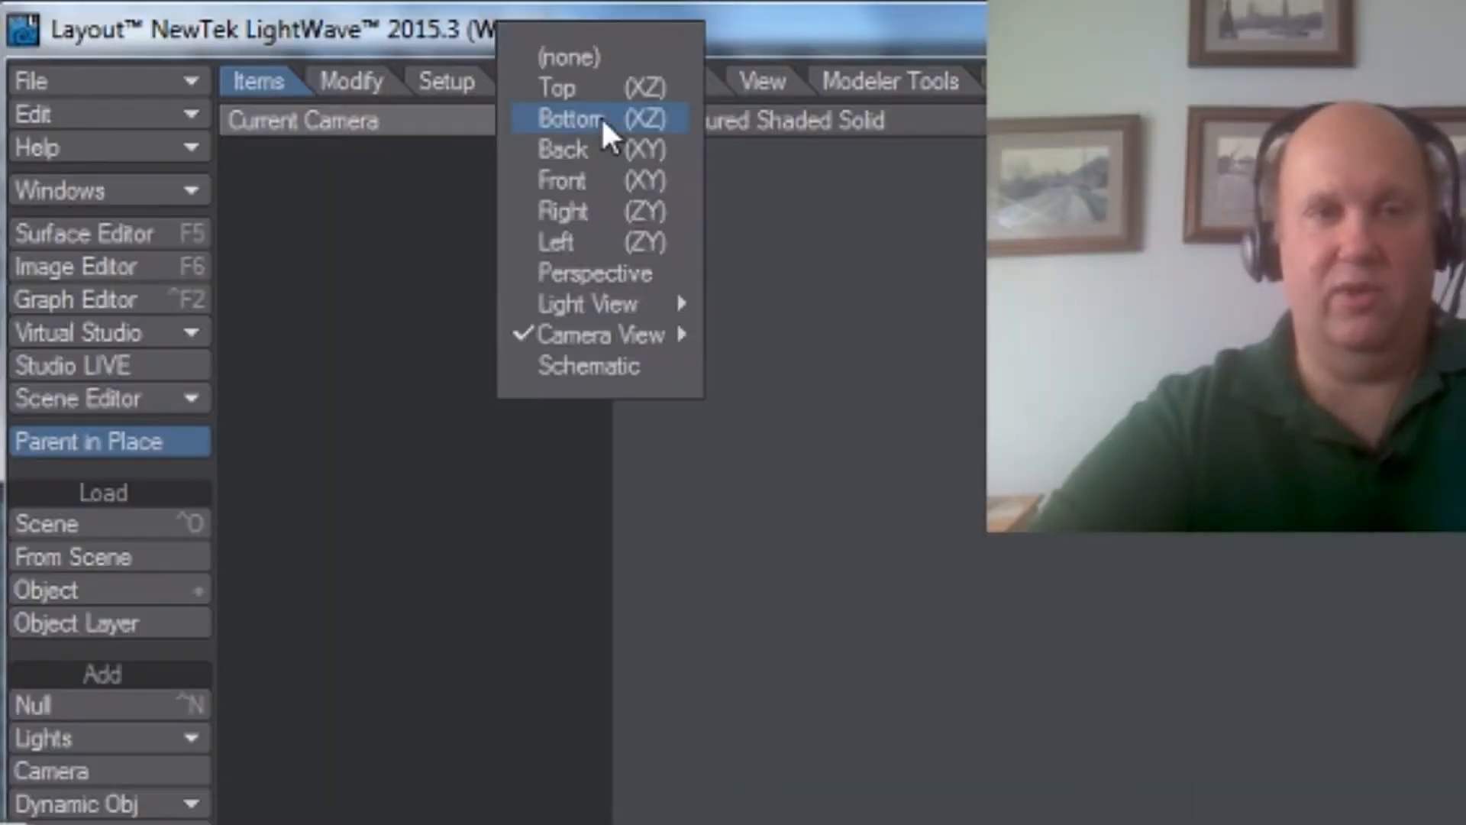
{"action": "left_click", "coordinate": [593, 270]}
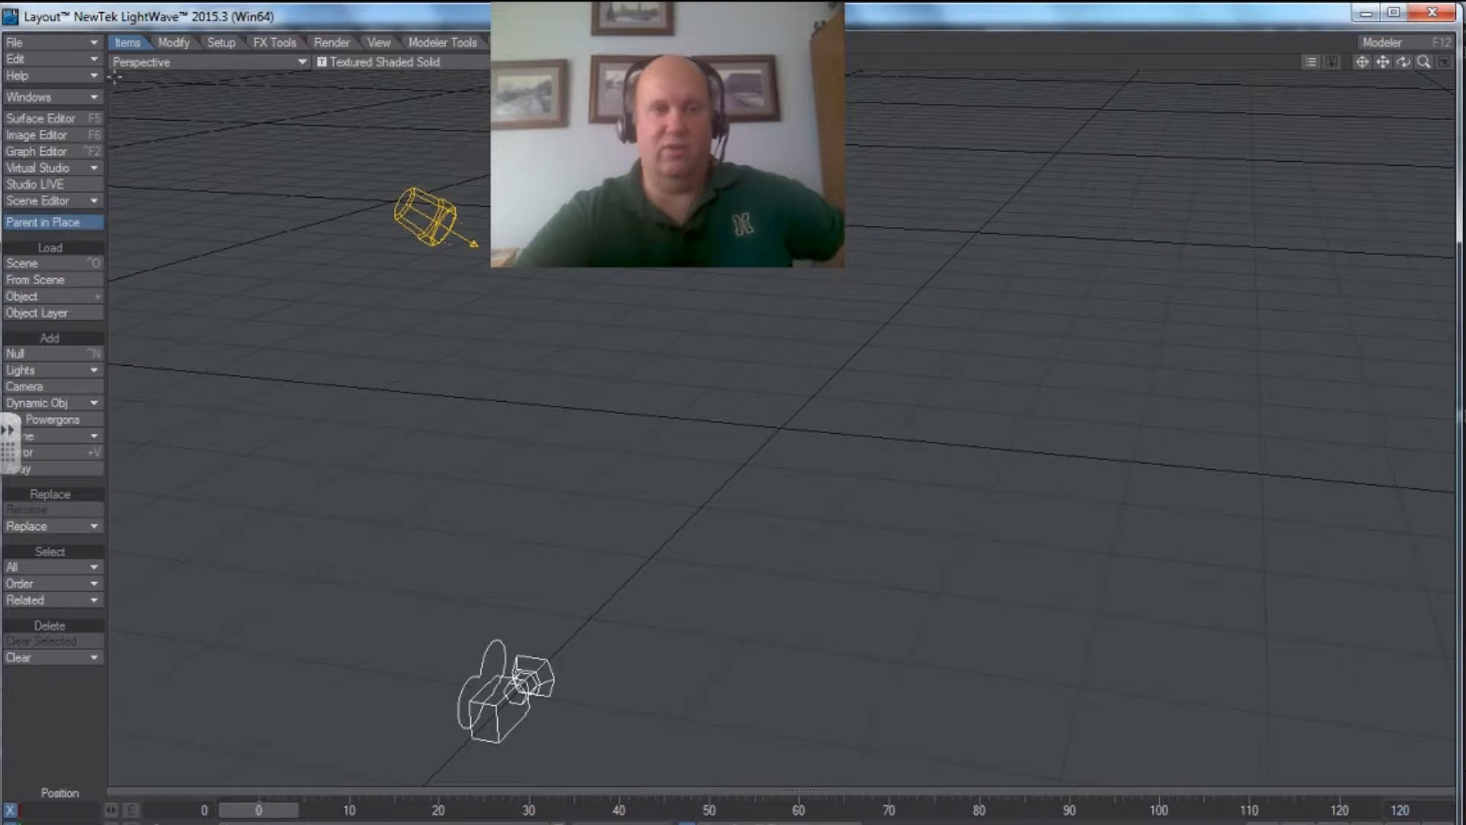
Load the object bluedie.lwo from the Desktop into the scene.
{"action": "left_click", "coordinate": [90, 43]}
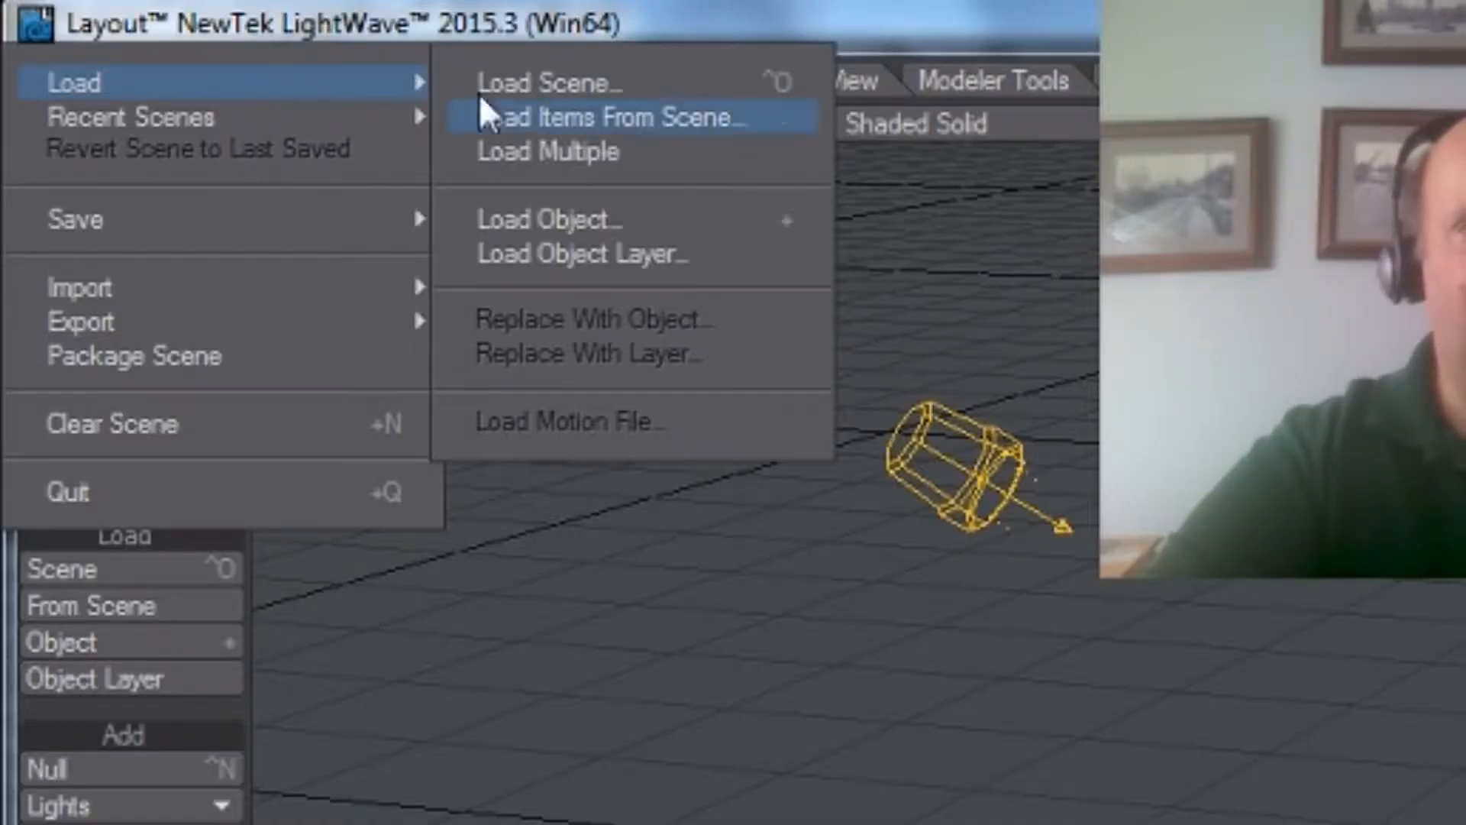
{"action": "left_click", "coordinate": [620, 217]}
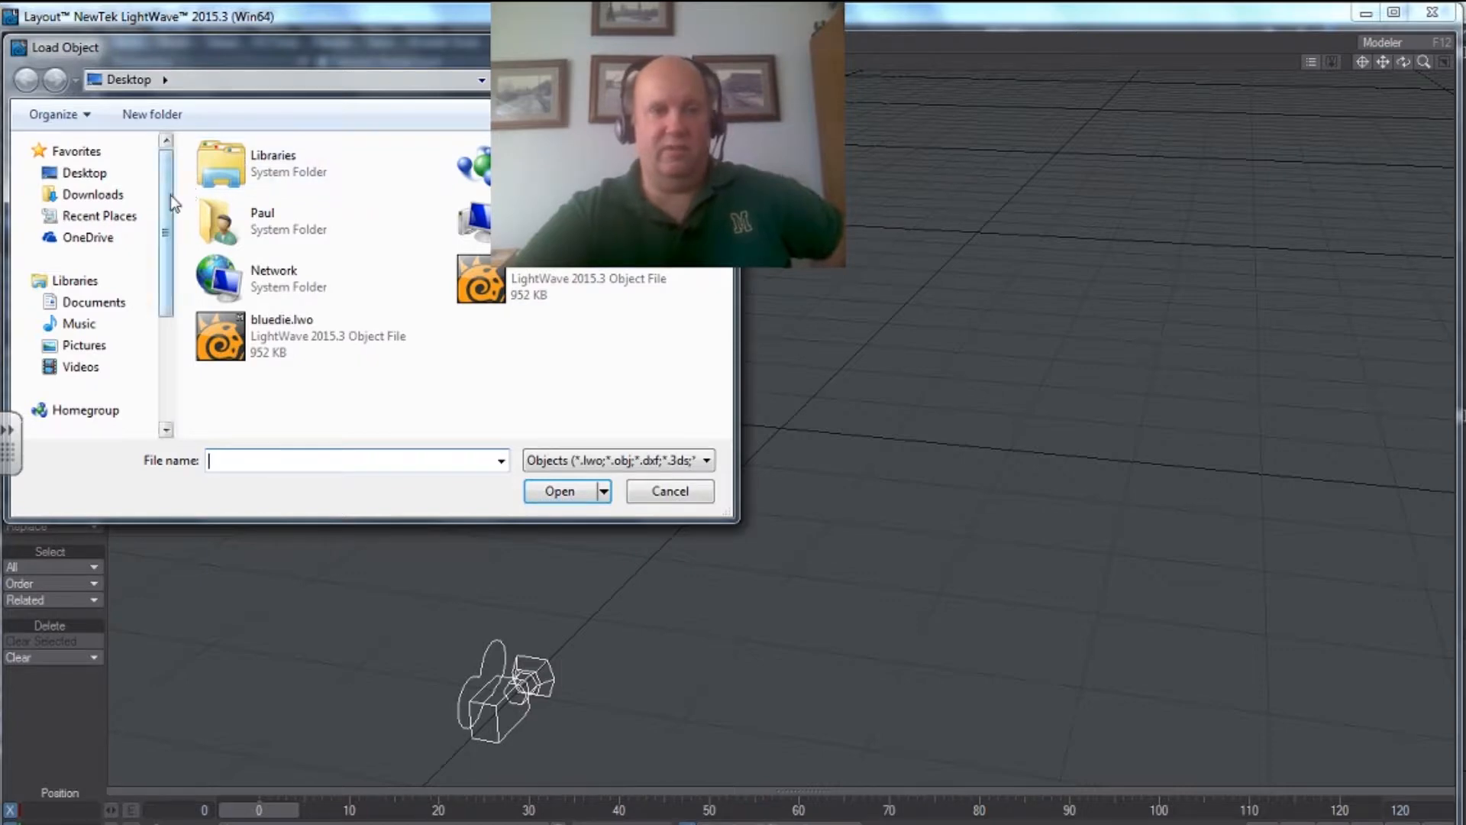
{"action": "left_click", "coordinate": [90, 177]}
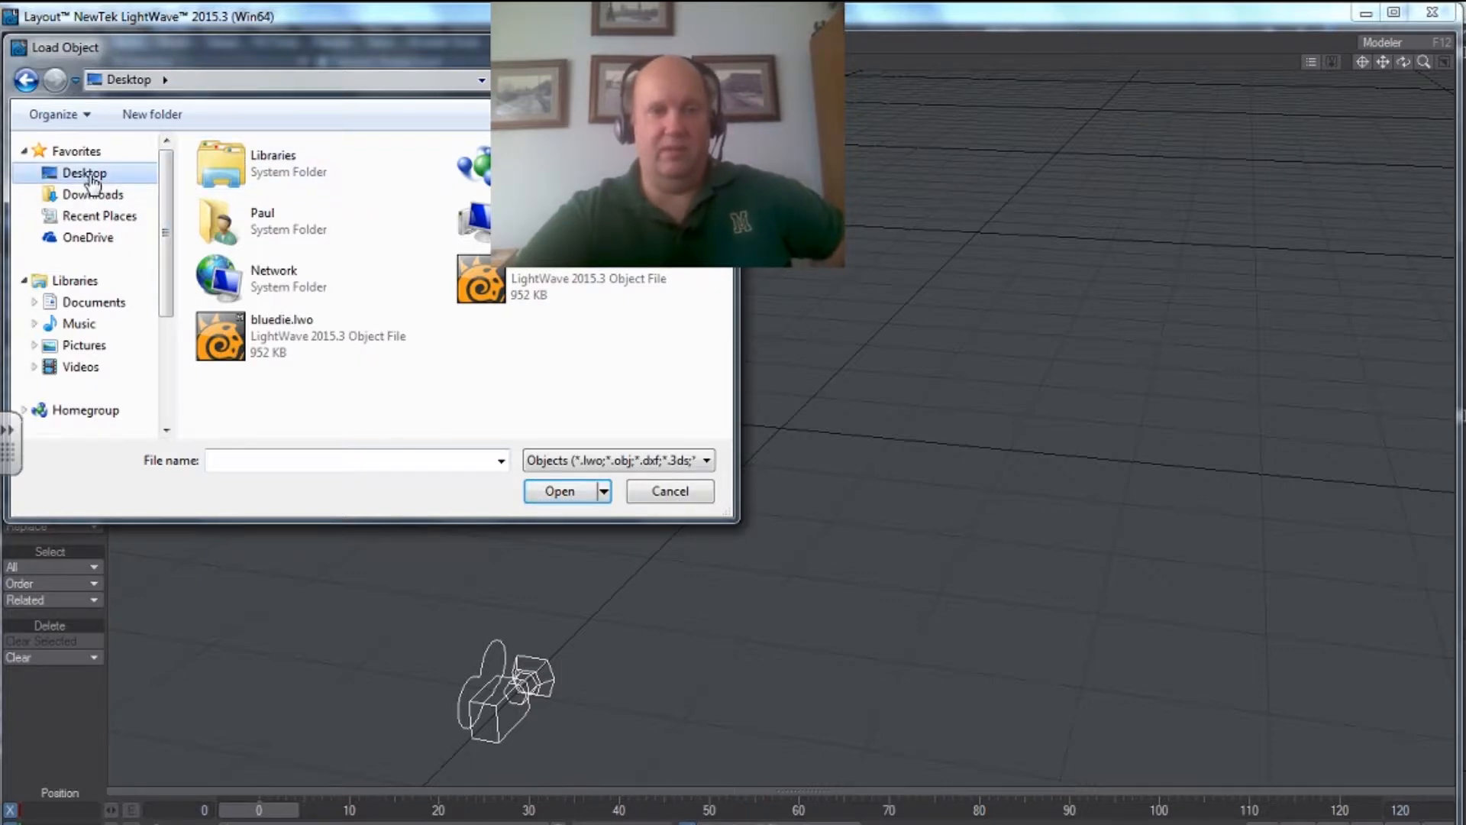
{"action": "left_click", "coordinate": [258, 329]}
{"action": "left_click", "coordinate": [539, 493]}
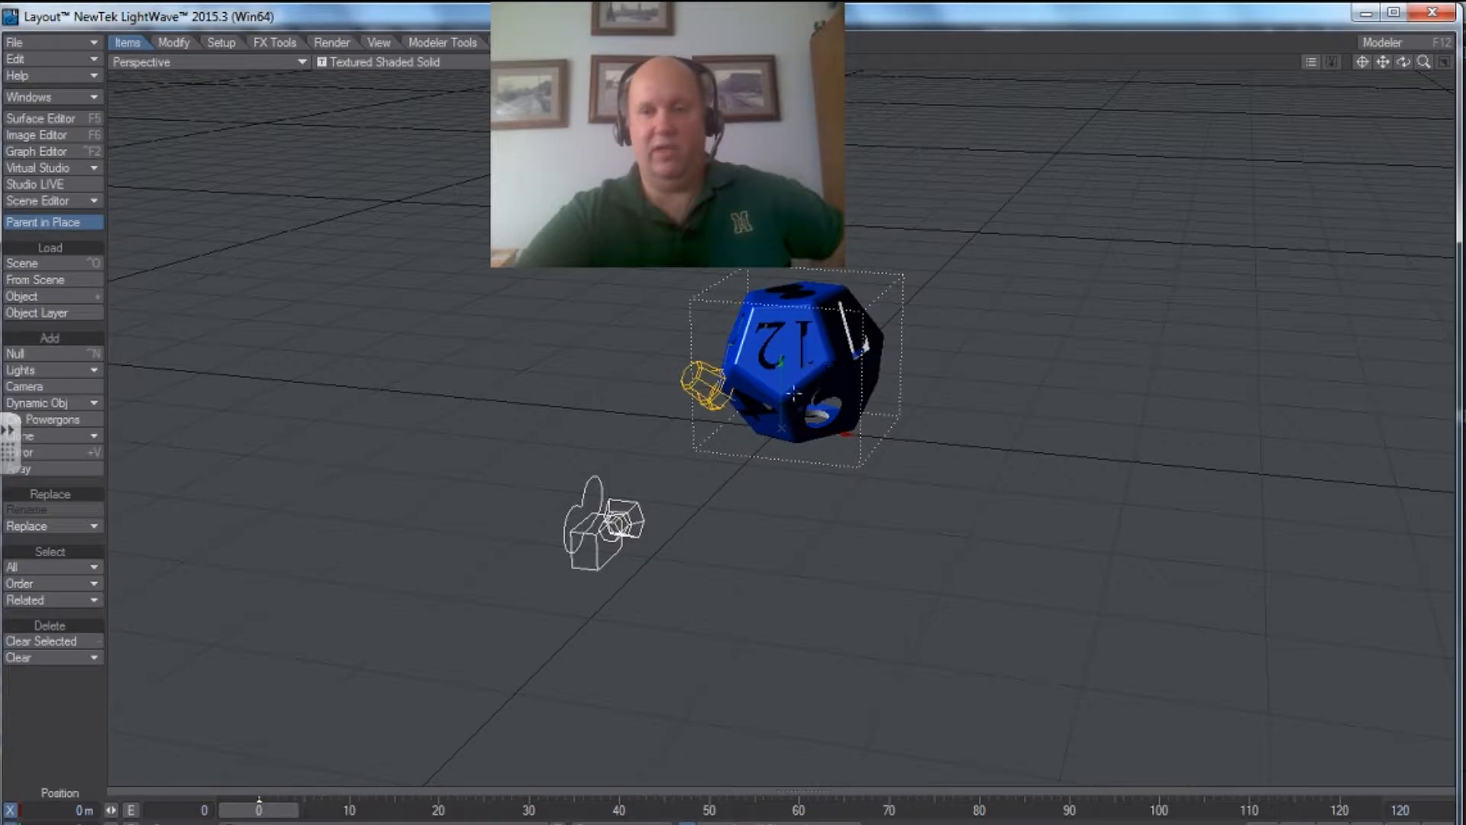
Move the light up and away from the die, to an X position of about -6.46 m.
{"action": "left_click", "coordinate": [702, 386]}
{"action": "left_click_drag", "start_coordinate": [710, 342], "coordinate": [616, 246]}
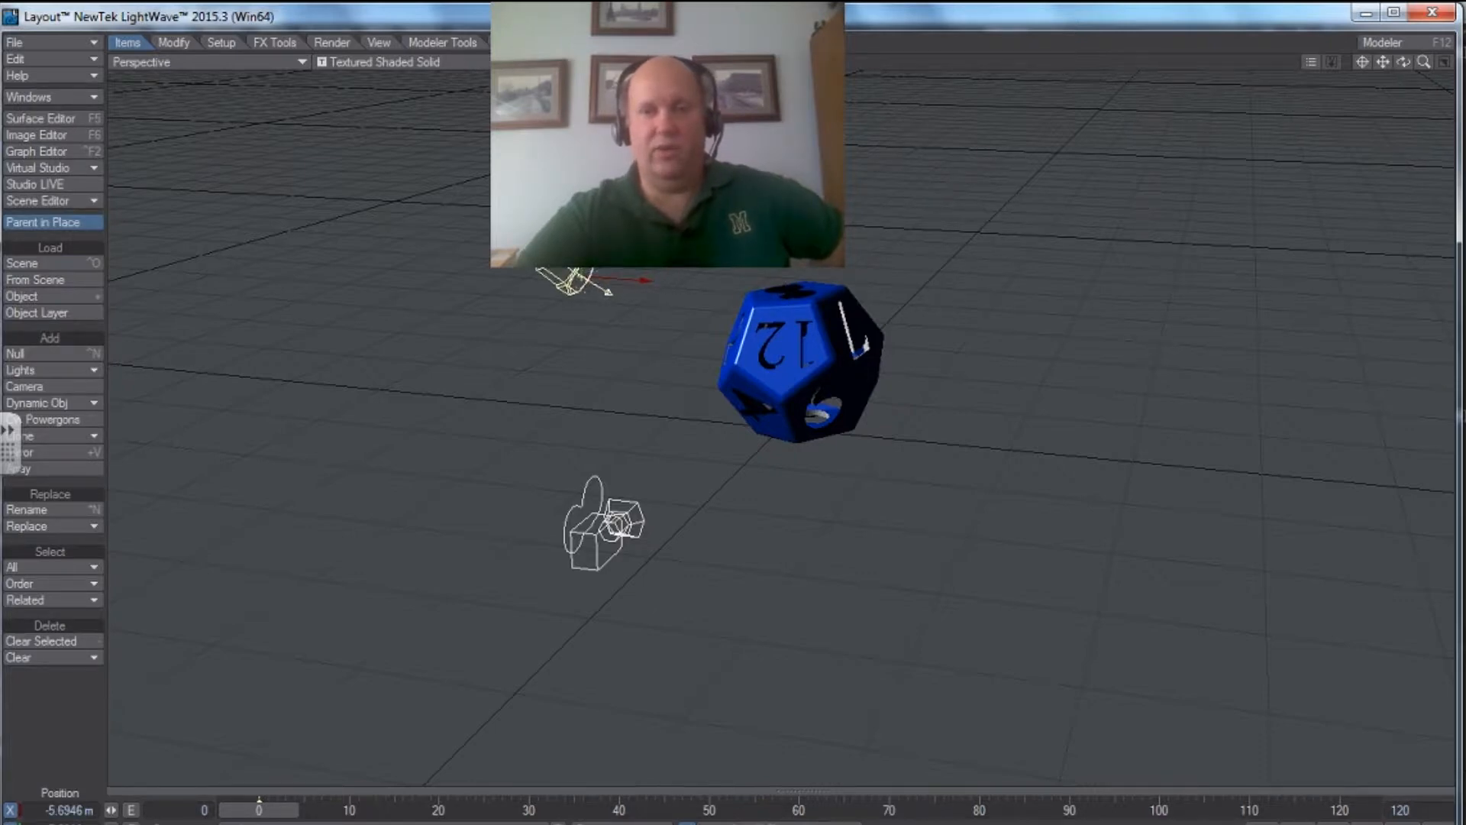
{"action": "left_click_drag", "start_coordinate": [578, 222], "coordinate": [530, 205]}
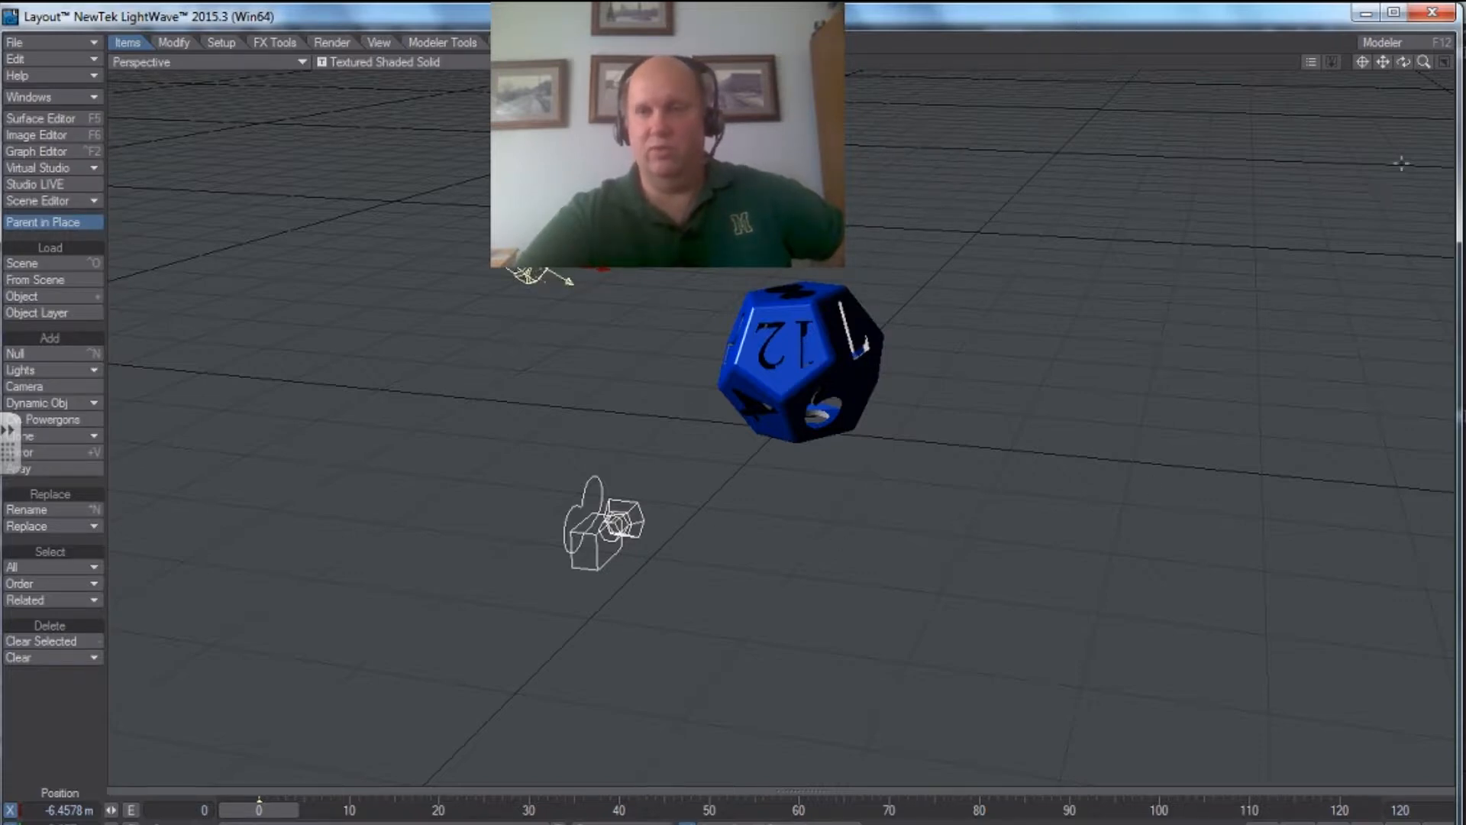
Show the scene through the camera named Camera.
{"action": "mouse_move", "coordinate": [1403, 61]}
{"action": "left_mouse_down"}
{"action": "mouse_move", "coordinate": [1457, 66]}
{"action": "mouse_move", "coordinate": [1402, 45]}
{"action": "mouse_move", "coordinate": [1410, 71]}
{"action": "mouse_move", "coordinate": [1460, 49]}
{"action": "mouse_move", "coordinate": [1380, 61]}
{"action": "mouse_move", "coordinate": [1406, 62]}
{"action": "left_mouse_up"}
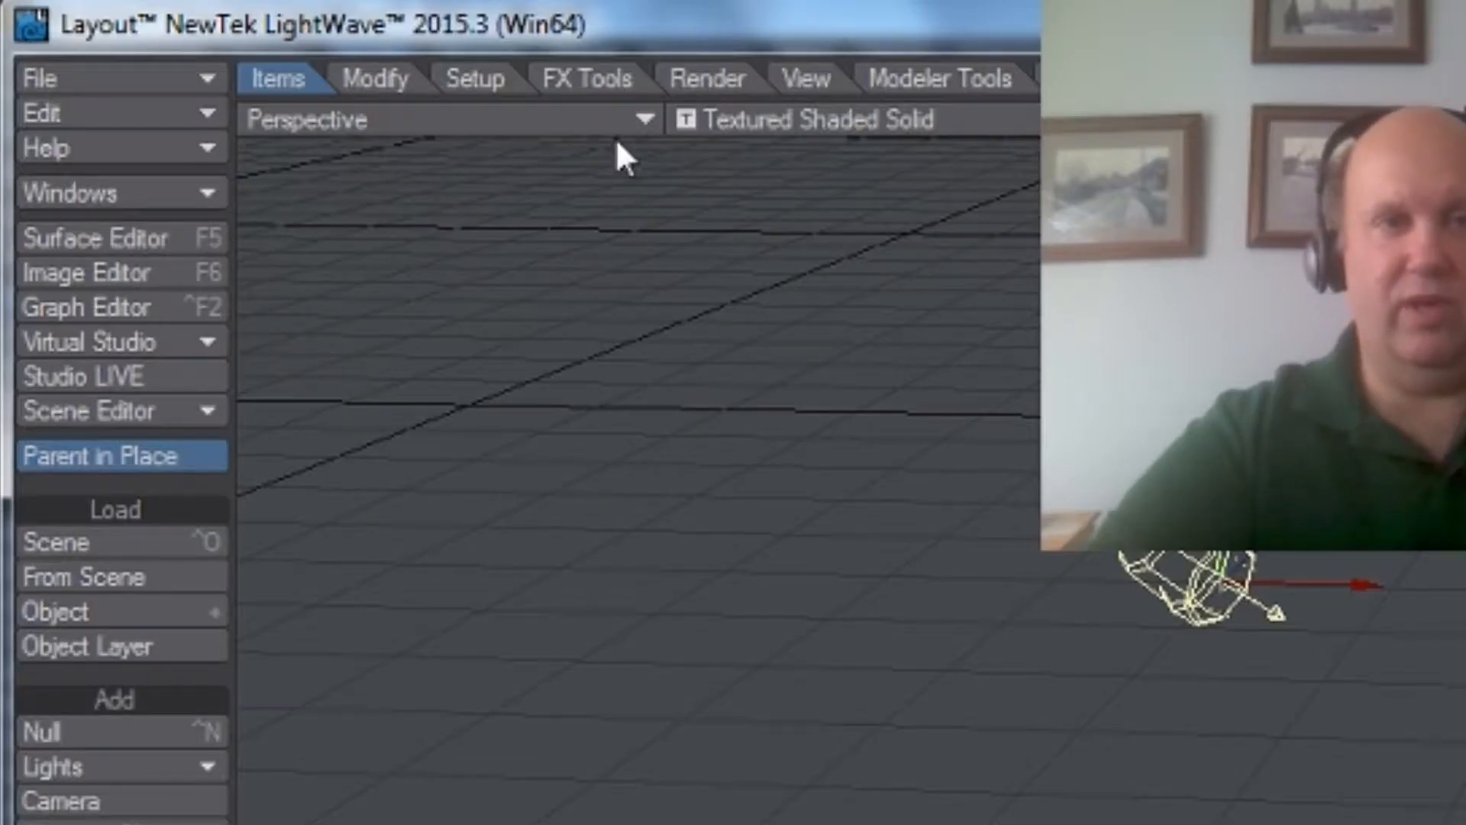
{"action": "left_click", "coordinate": [291, 63]}
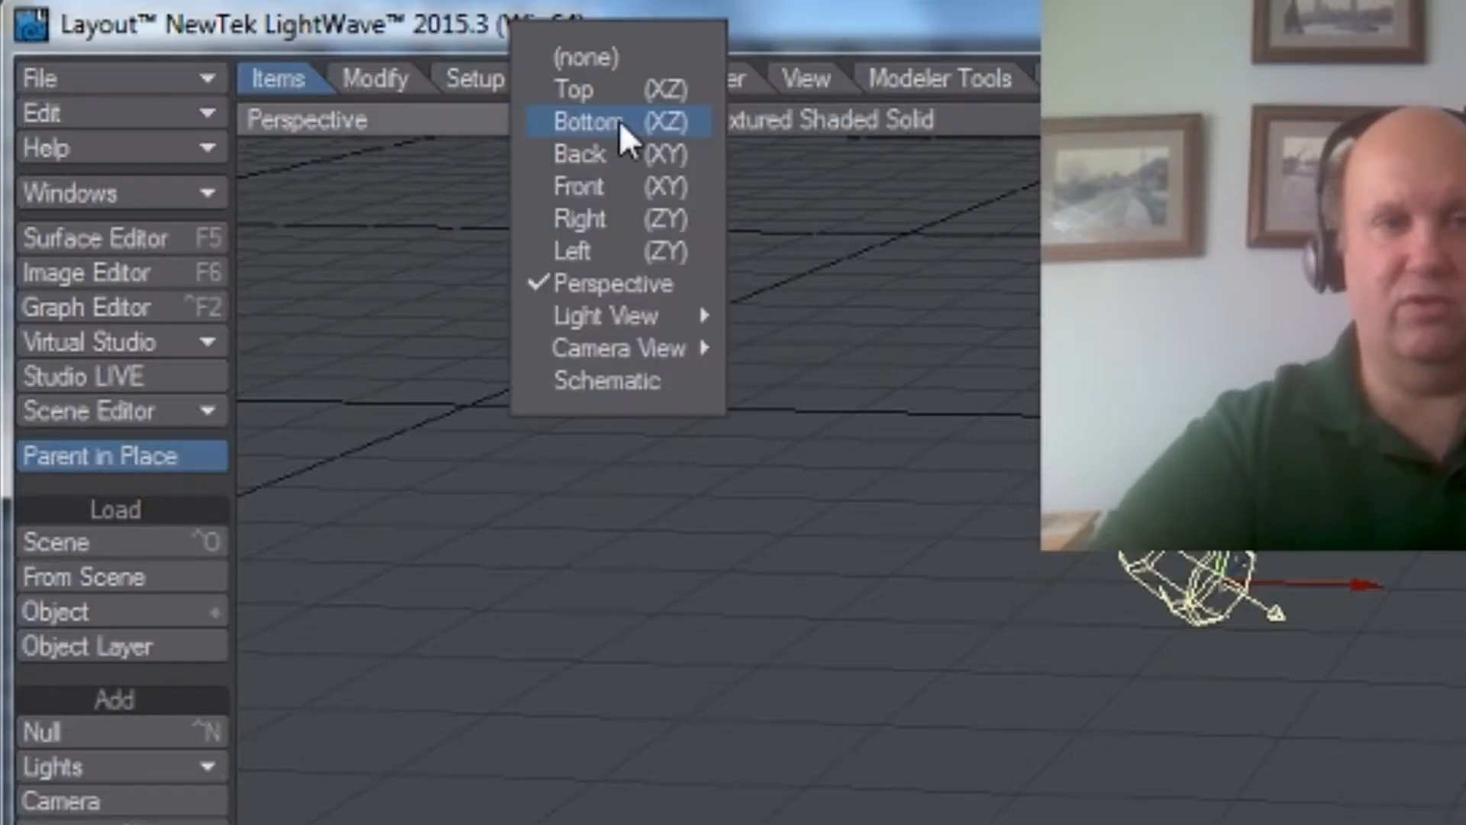
{"action": "mouse_move", "coordinate": [642, 345]}
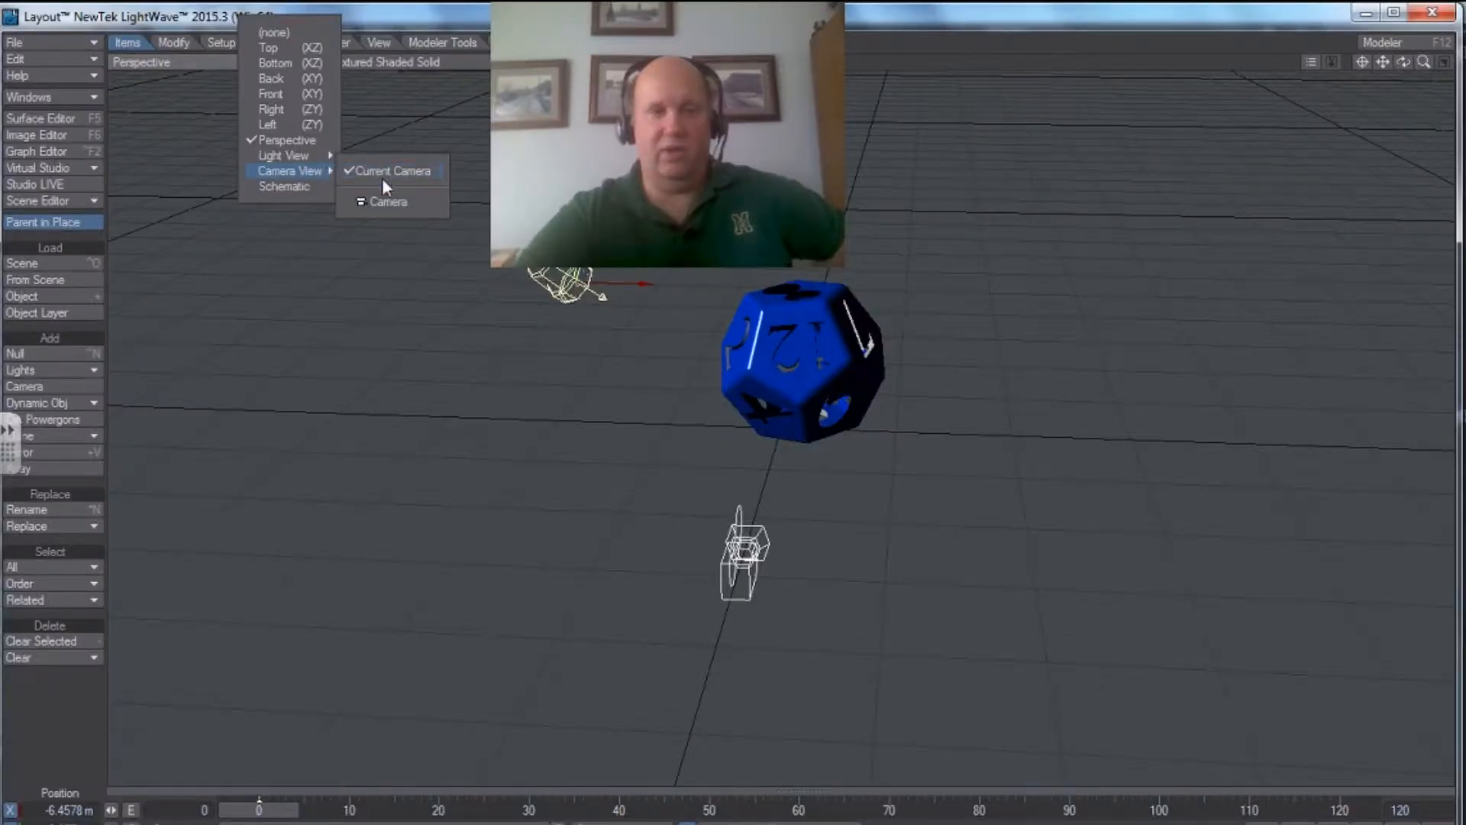
{"action": "left_click", "coordinate": [389, 201]}
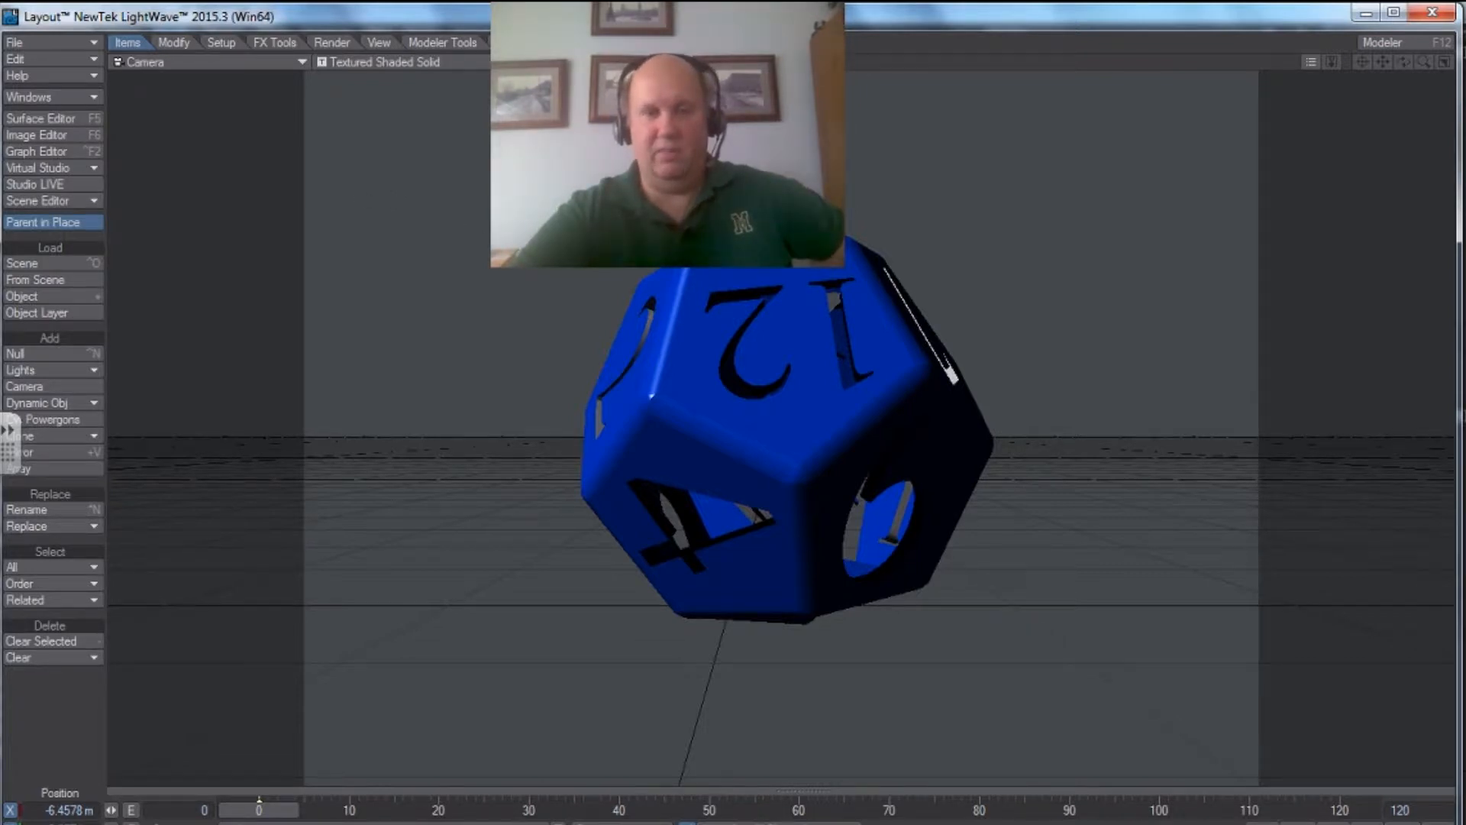
Select the die and move it slightly within the camera frame, to an X position of about 170 mm.
{"action": "left_click", "coordinate": [689, 379]}
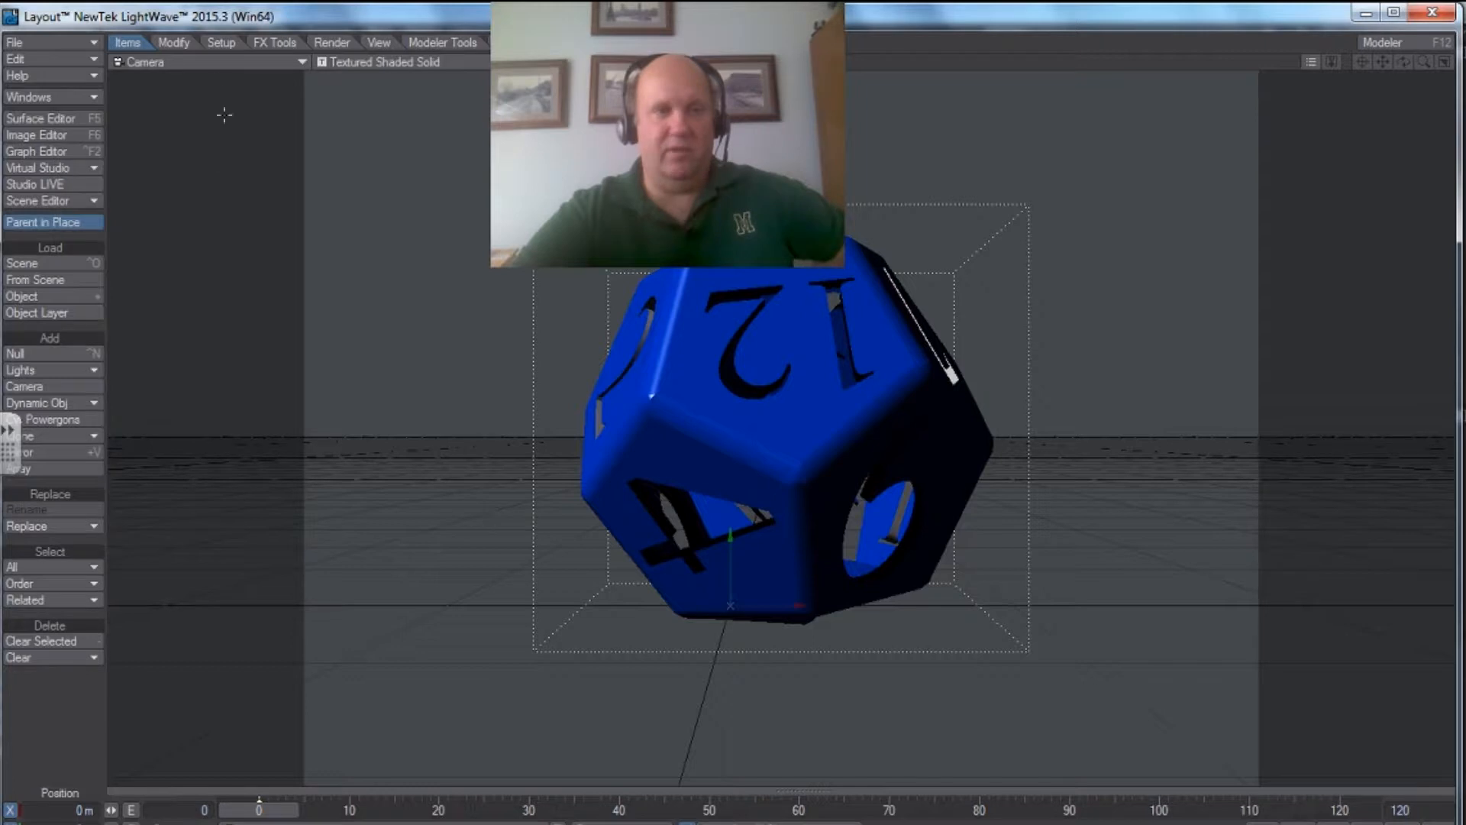
{"action": "left_click", "coordinate": [174, 43]}
{"action": "left_click", "coordinate": [31, 262]}
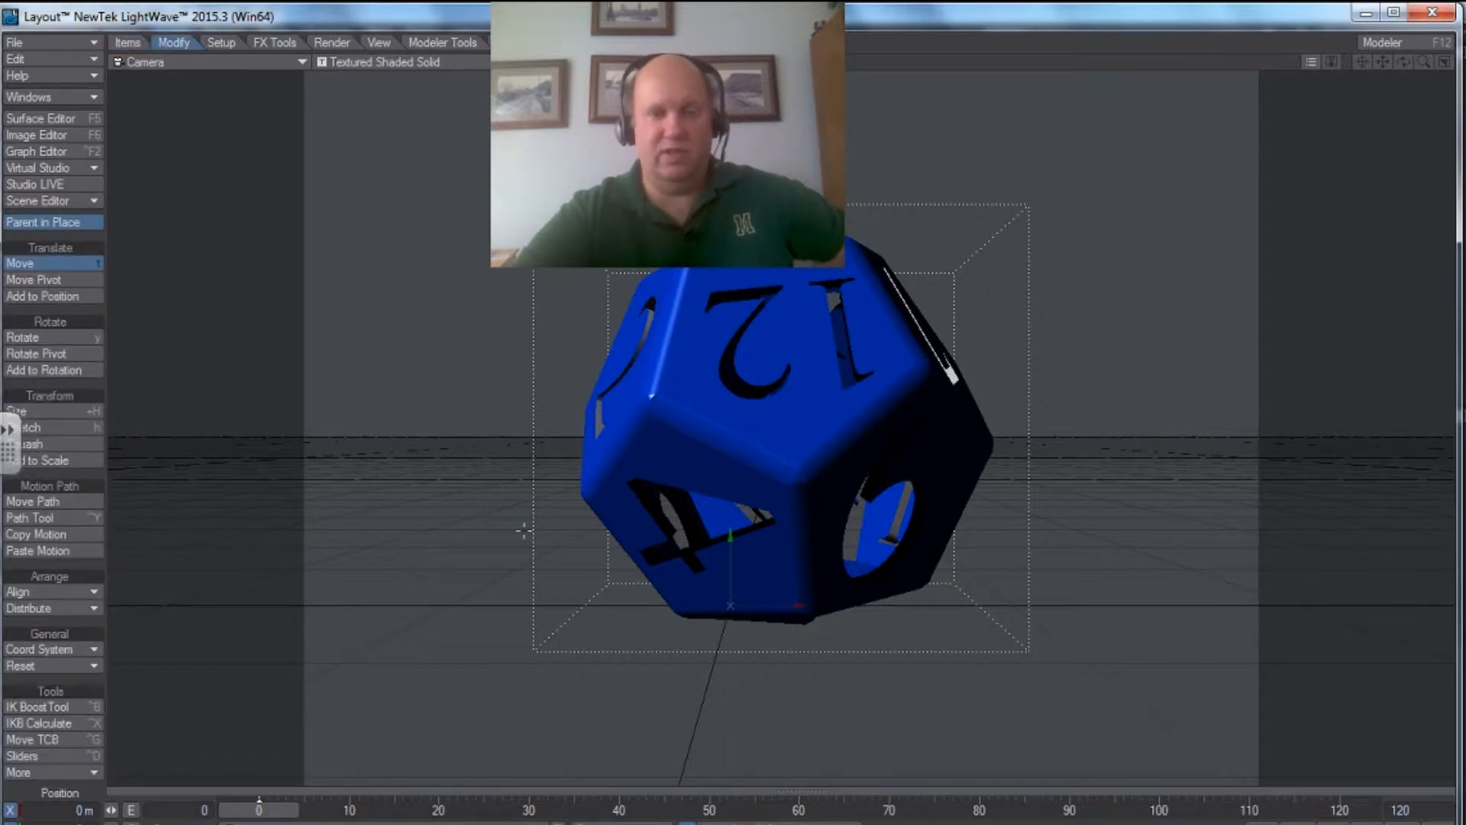
{"action": "mouse_move", "coordinate": [800, 605]}
{"action": "left_mouse_down"}
{"action": "mouse_move", "coordinate": [1048, 605]}
{"action": "mouse_move", "coordinate": [524, 605]}
{"action": "mouse_move", "coordinate": [874, 605]}
{"action": "mouse_move", "coordinate": [807, 605]}
{"action": "left_mouse_up"}
{"action": "left_click_drag", "start_coordinate": [735, 546], "coordinate": [734, 348]}
{"action": "left_click_drag", "start_coordinate": [745, 605], "coordinate": [745, 610]}
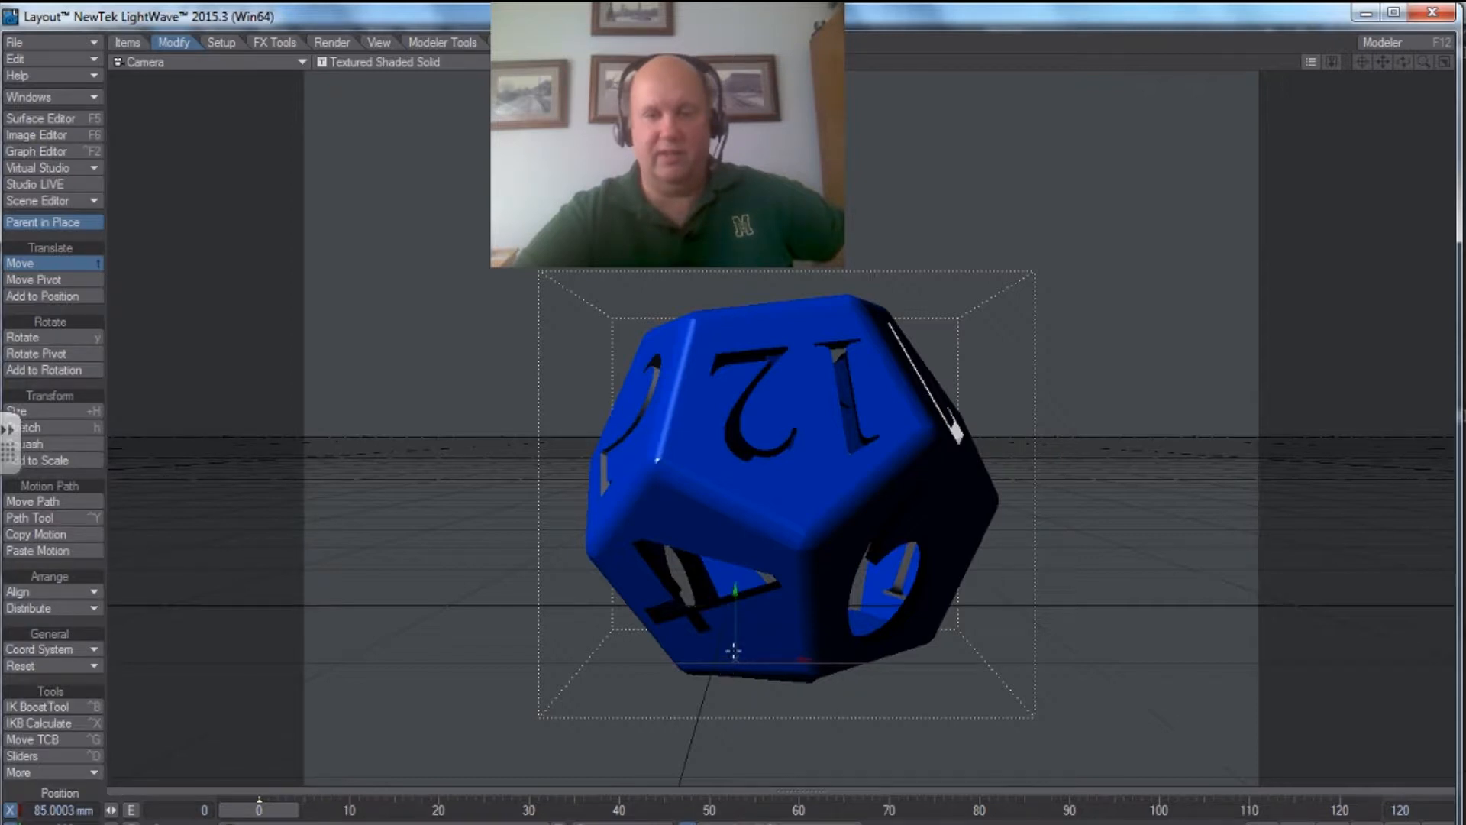
{"action": "mouse_move", "coordinate": [786, 671]}
{"action": "left_mouse_down"}
{"action": "mouse_move", "coordinate": [751, 671]}
{"action": "mouse_move", "coordinate": [794, 665]}
{"action": "left_mouse_up"}
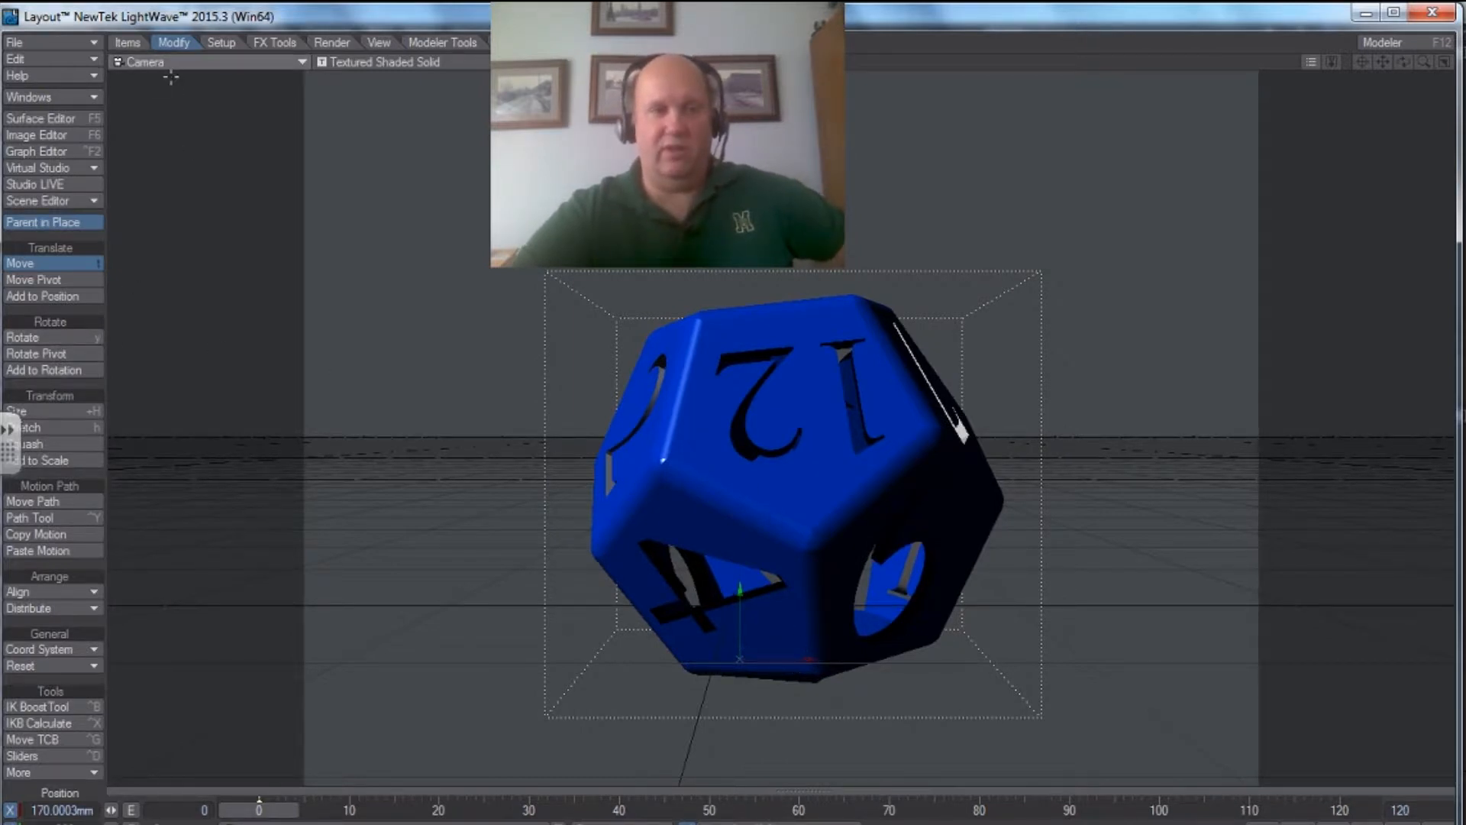
Rotate the die on several axes so other numbered faces point at the camera, with a heading of about 68.9°.
{"action": "left_click", "coordinate": [73, 341]}
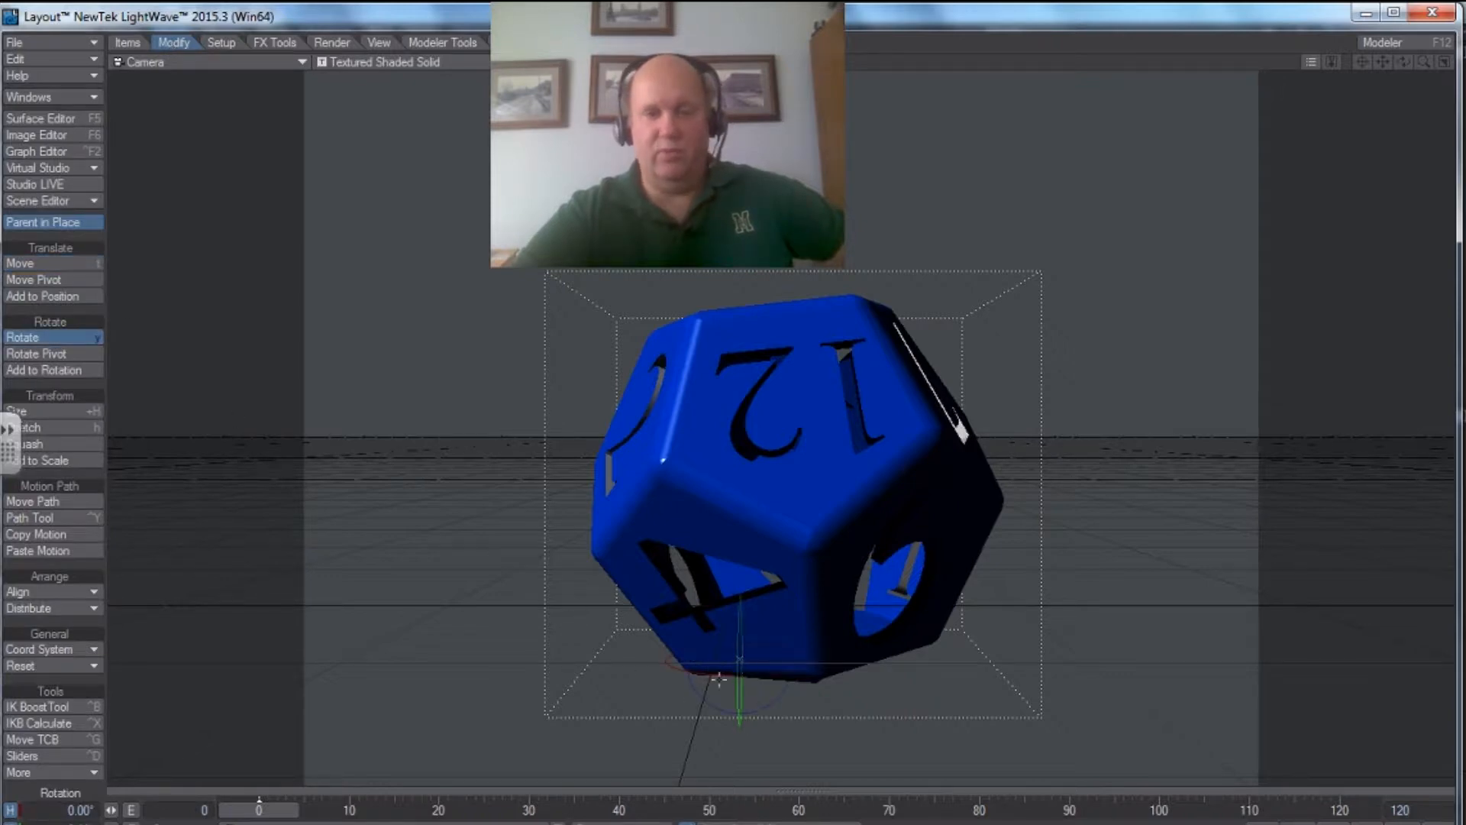
{"action": "left_click_drag", "start_coordinate": [739, 695], "coordinate": [739, 658]}
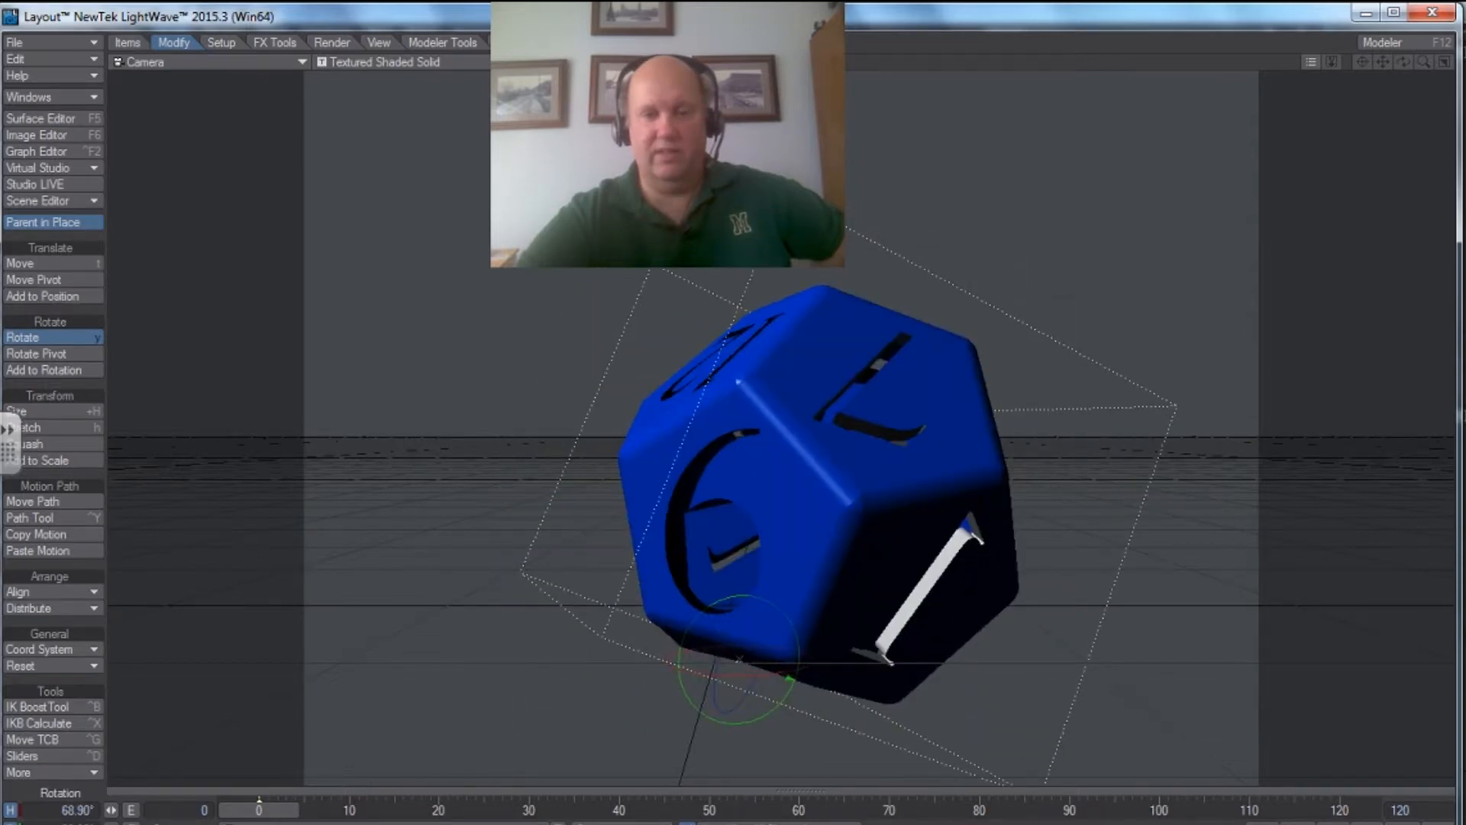
{"action": "left_click_drag", "start_coordinate": [710, 710], "coordinate": [684, 695]}
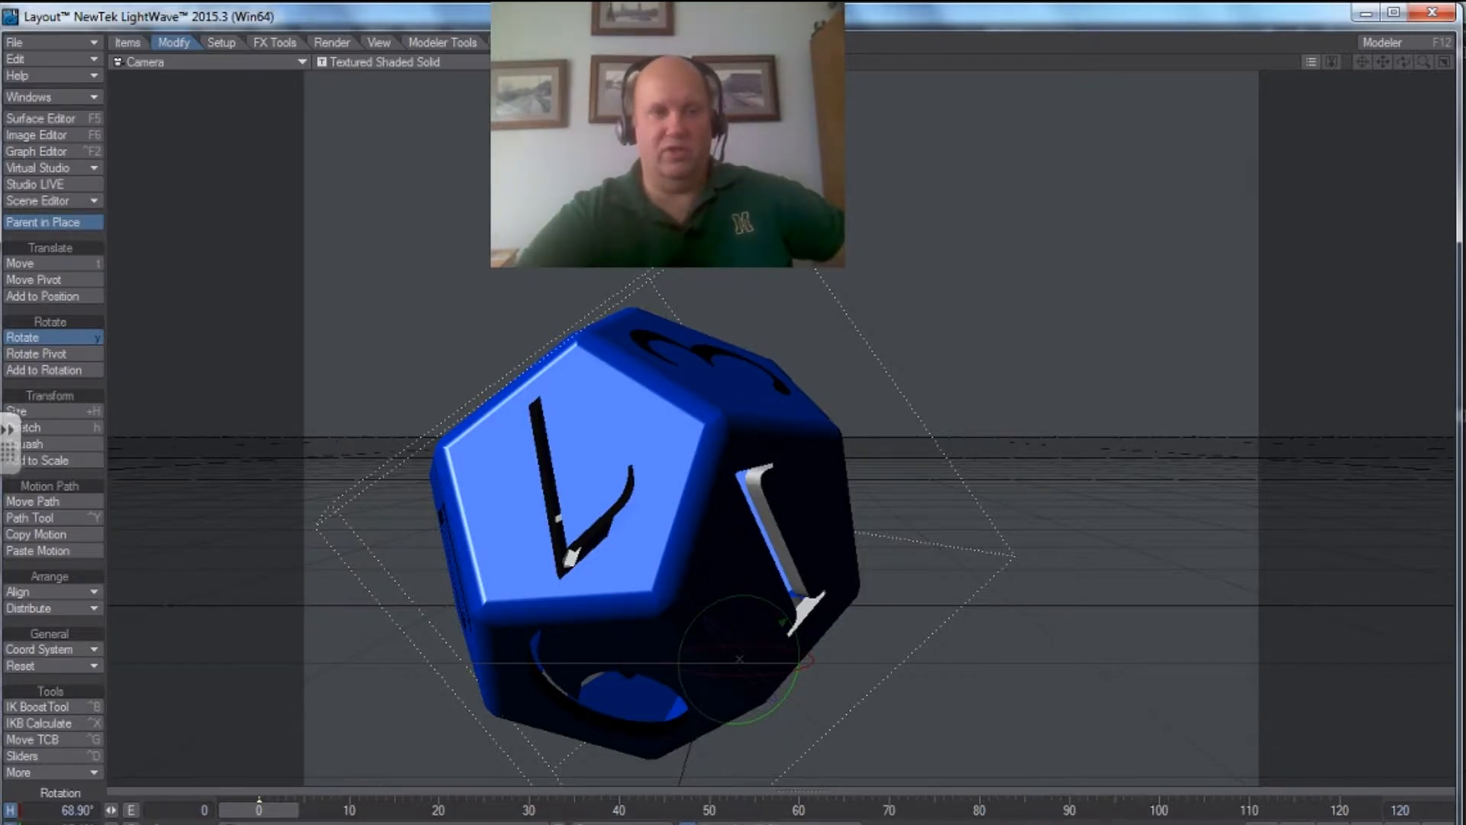
Load the bluedie.lwo object from the desktop into the scene as a second die.
{"action": "left_click", "coordinate": [36, 38]}
{"action": "mouse_move", "coordinate": [37, 38]}
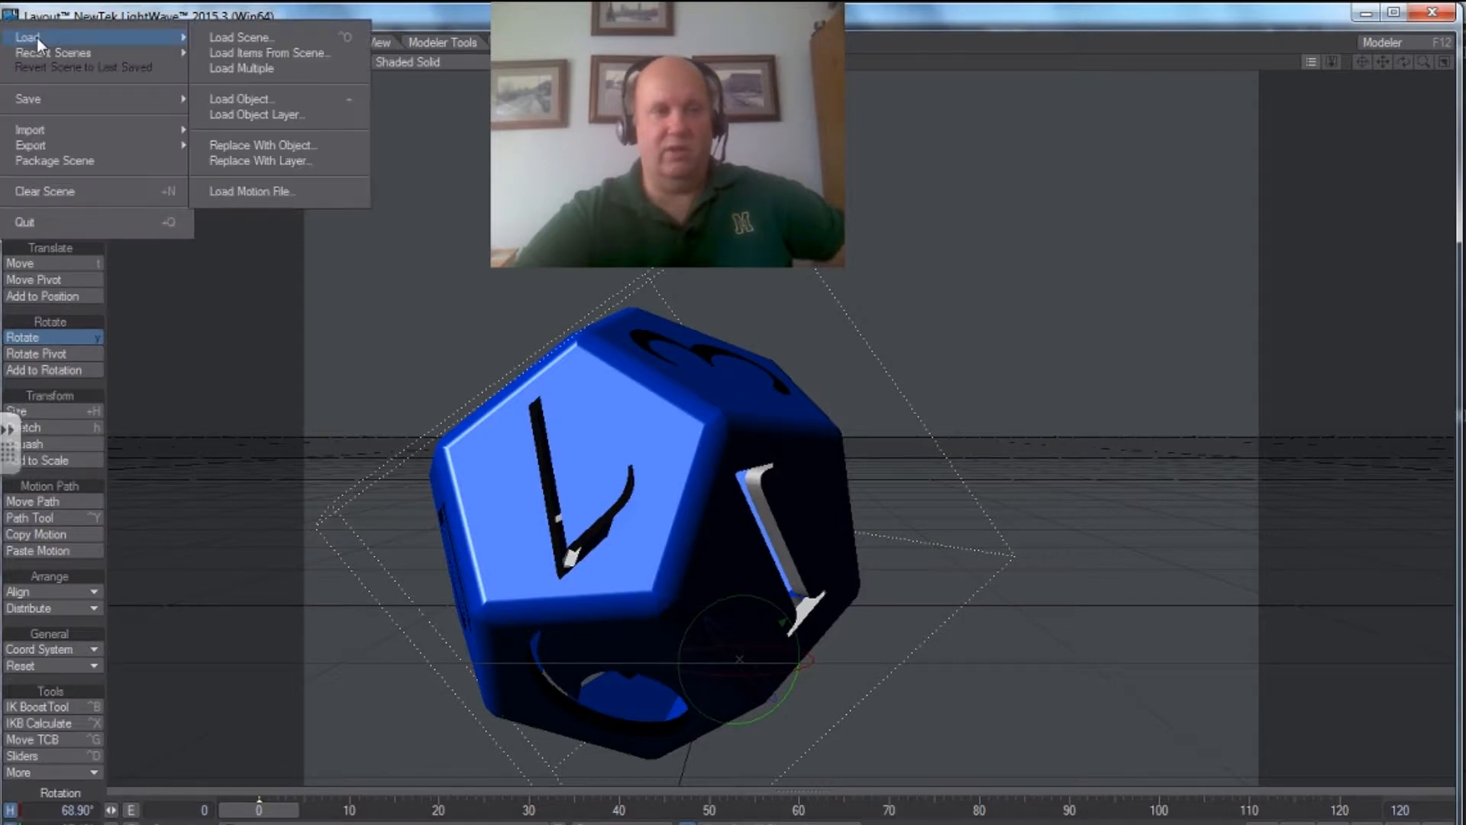
{"action": "left_click", "coordinate": [264, 97]}
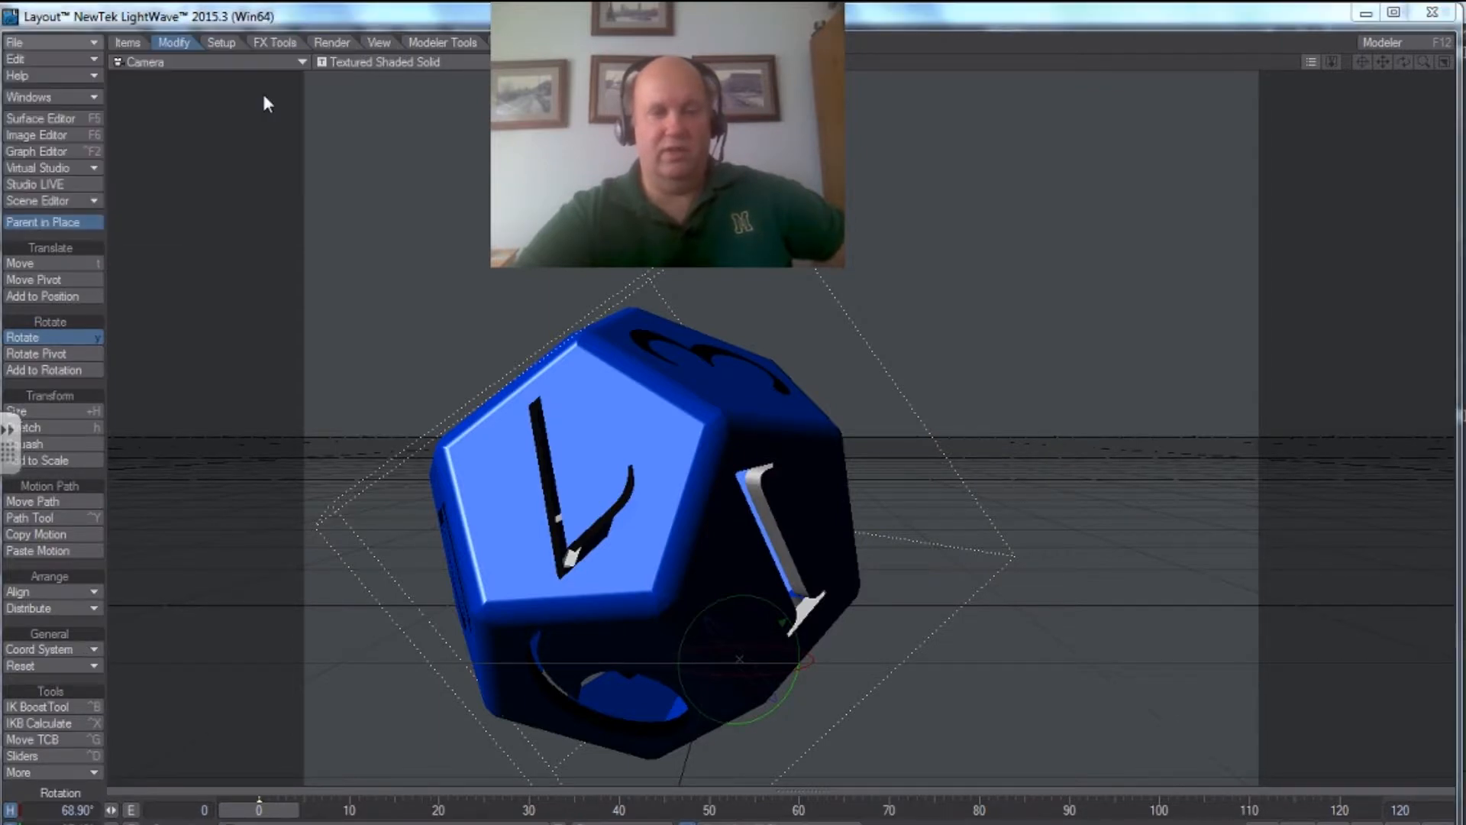
{"action": "left_click", "coordinate": [283, 328]}
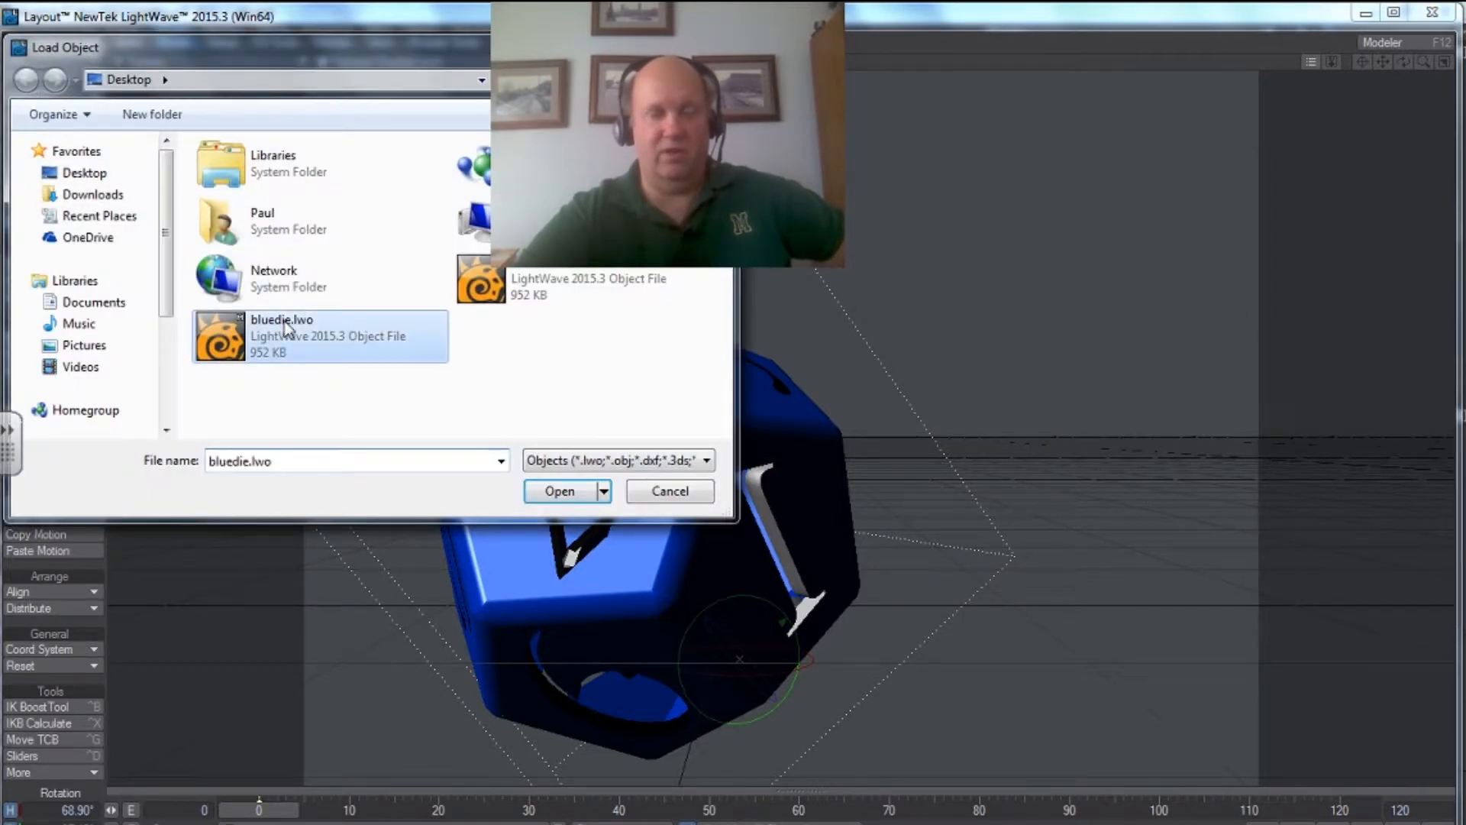
{"action": "left_click", "coordinate": [542, 492]}
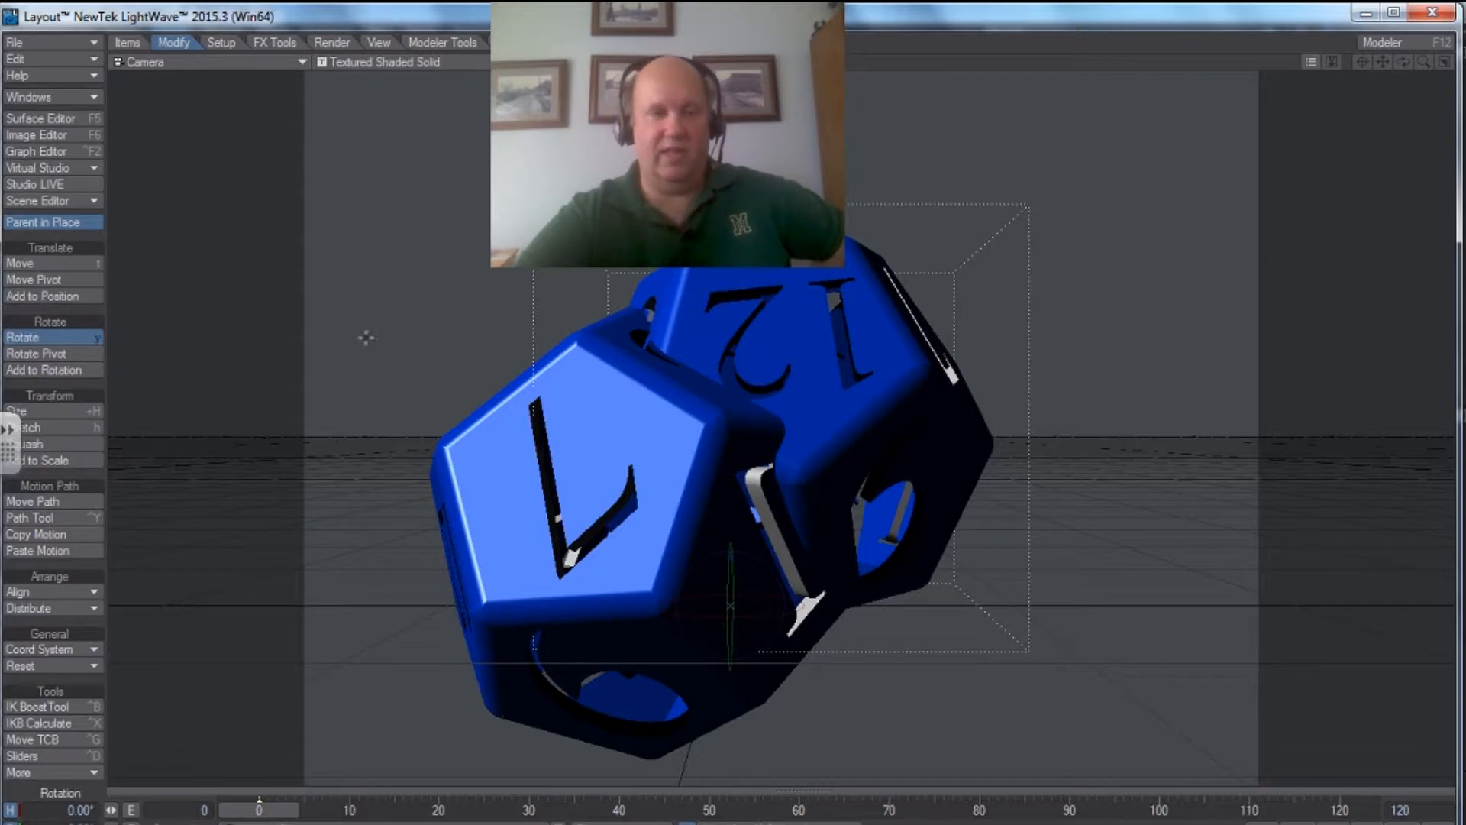
Move the second die clear of the first one and raise it, to an X position of about 5.27 m.
{"action": "left_click", "coordinate": [64, 263]}
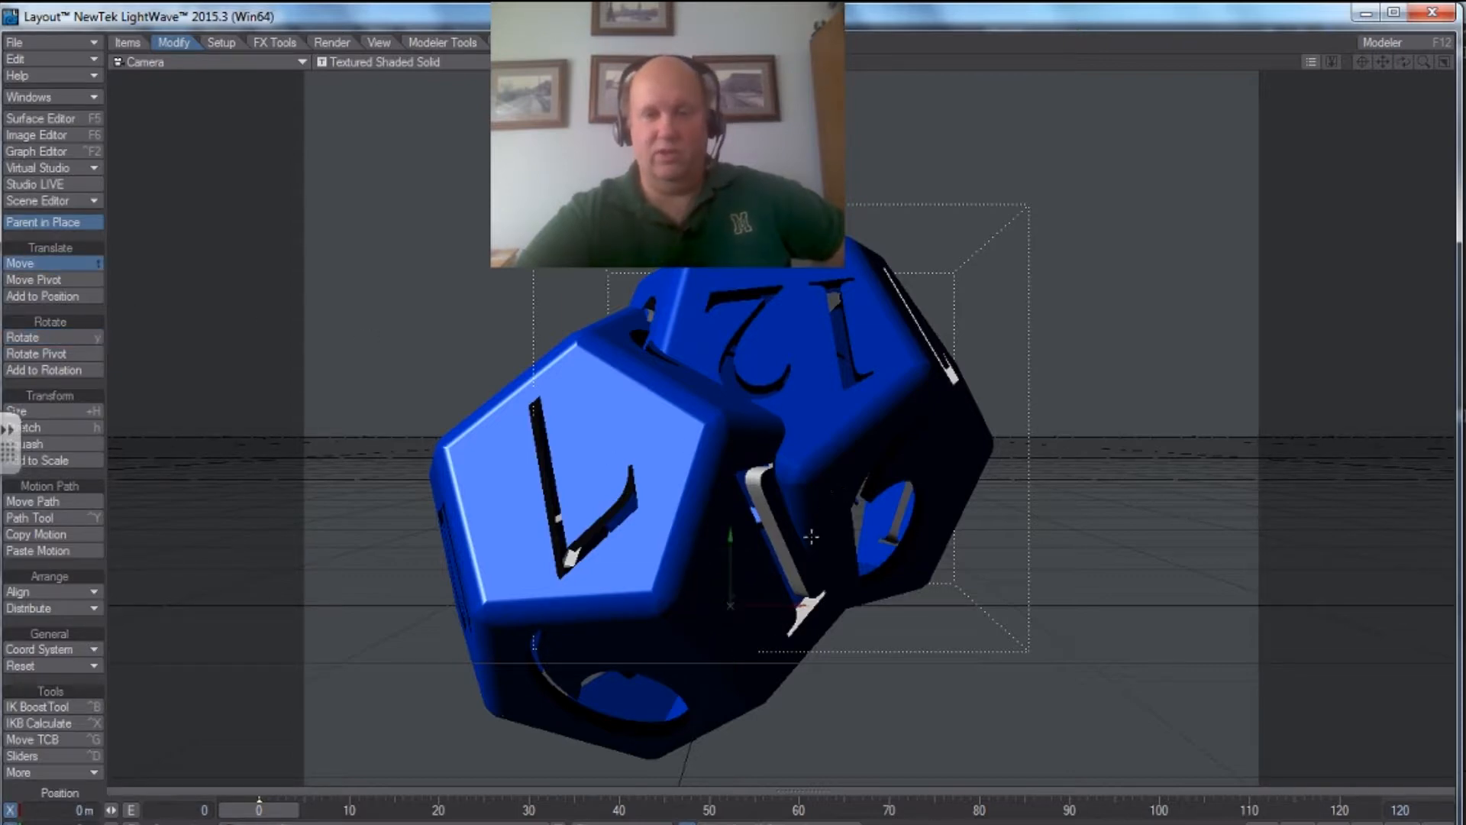
{"action": "left_click_drag", "start_coordinate": [810, 537], "coordinate": [1130, 536]}
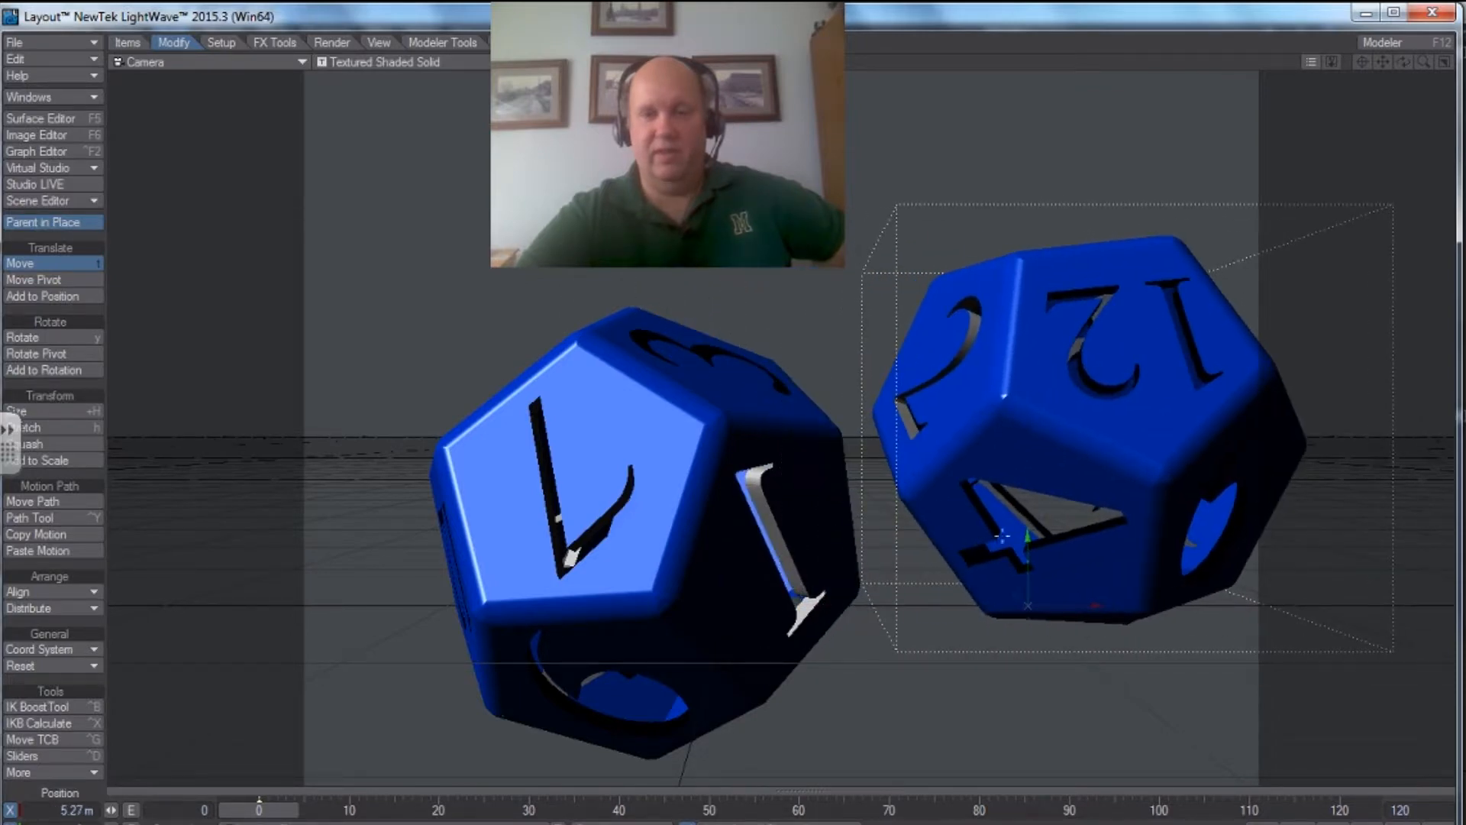
{"action": "left_click_drag", "start_coordinate": [1027, 537], "coordinate": [1027, 400]}
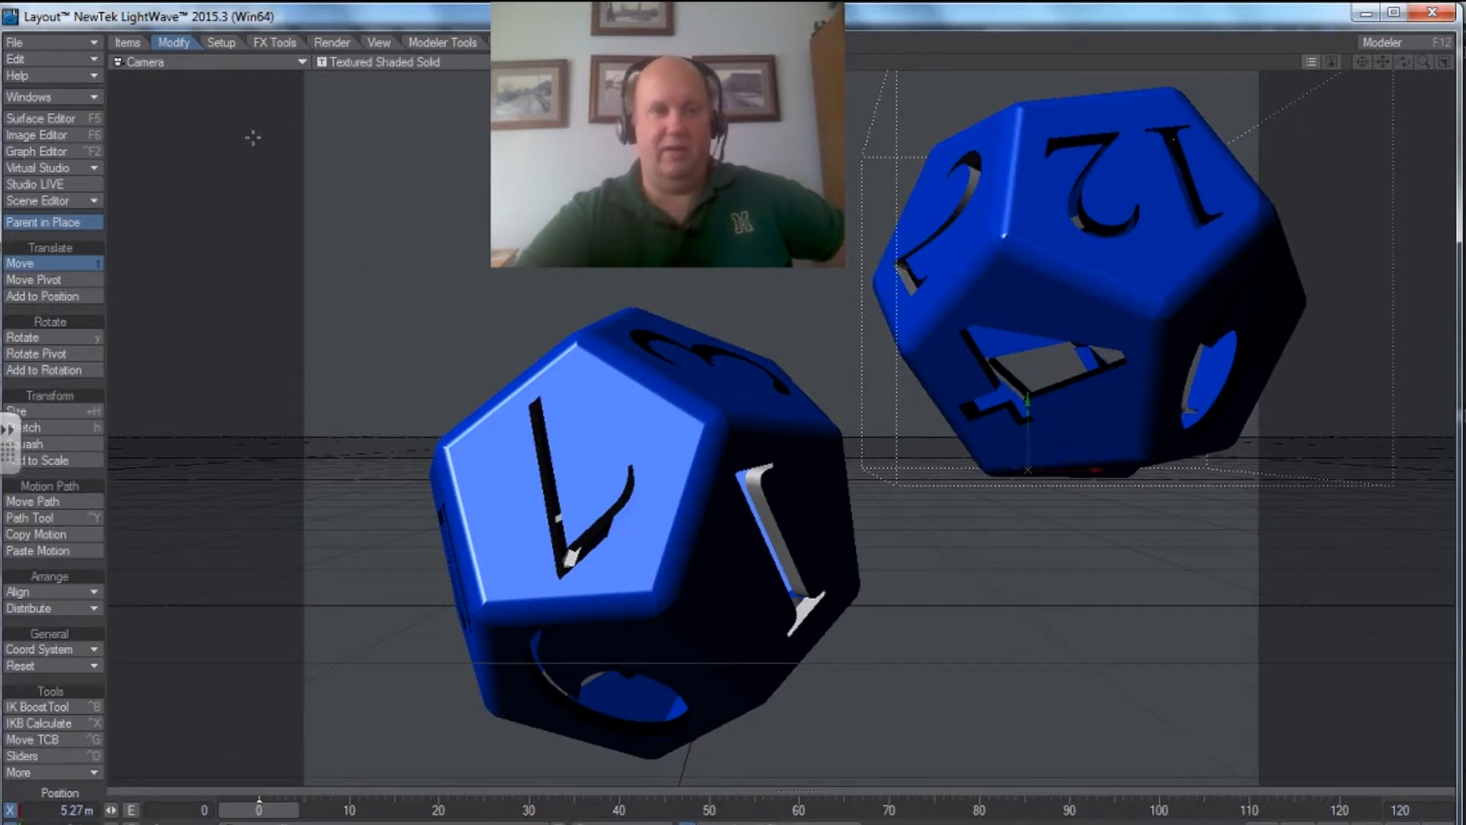
In the Perspective view, move the second die farther back behind the first die, away from the camera.
{"action": "left_click", "coordinate": [195, 61]}
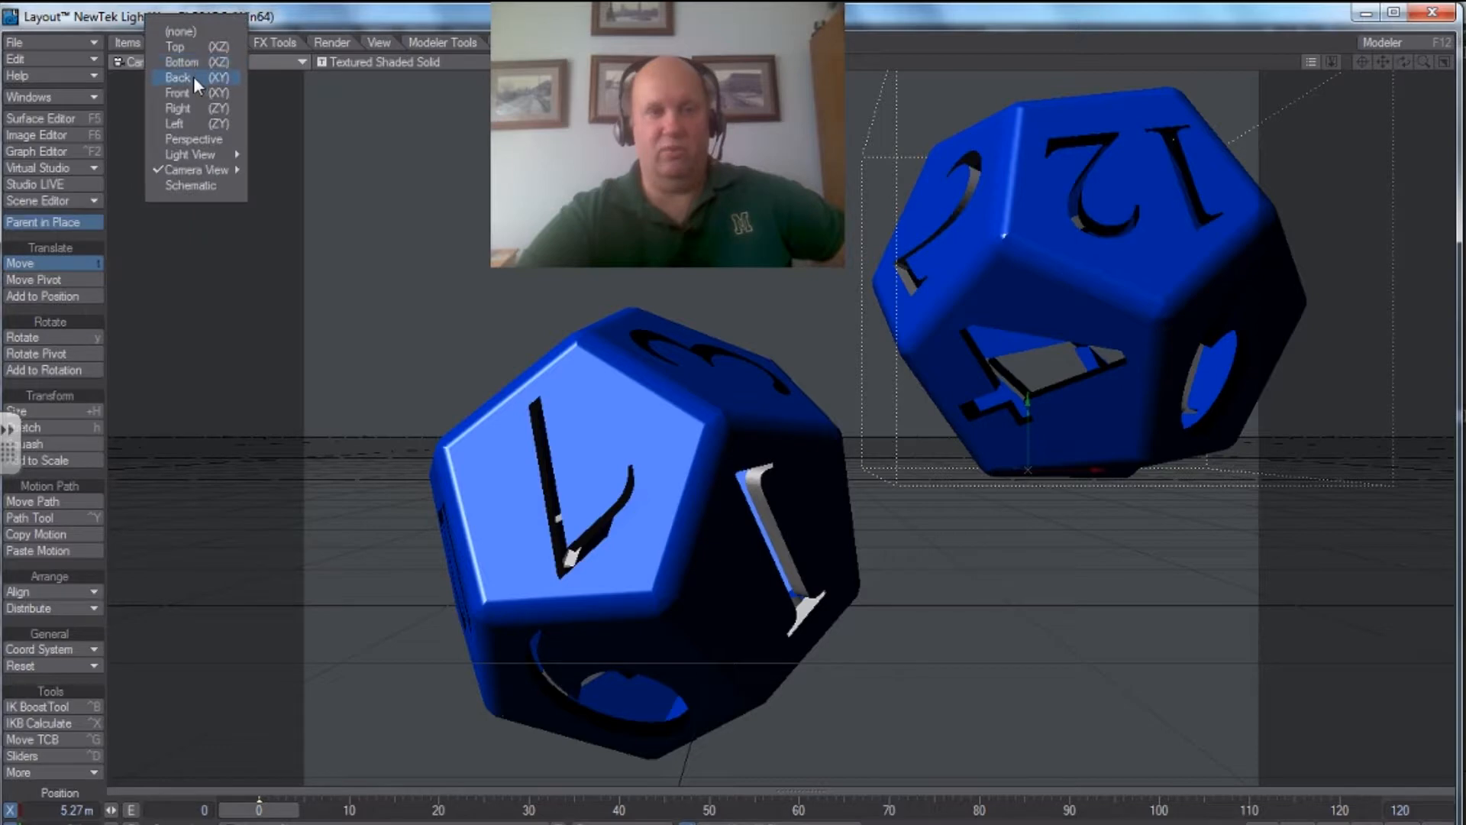
{"action": "left_click", "coordinate": [194, 139]}
{"action": "left_click_drag", "start_coordinate": [905, 367], "coordinate": [906, 330]}
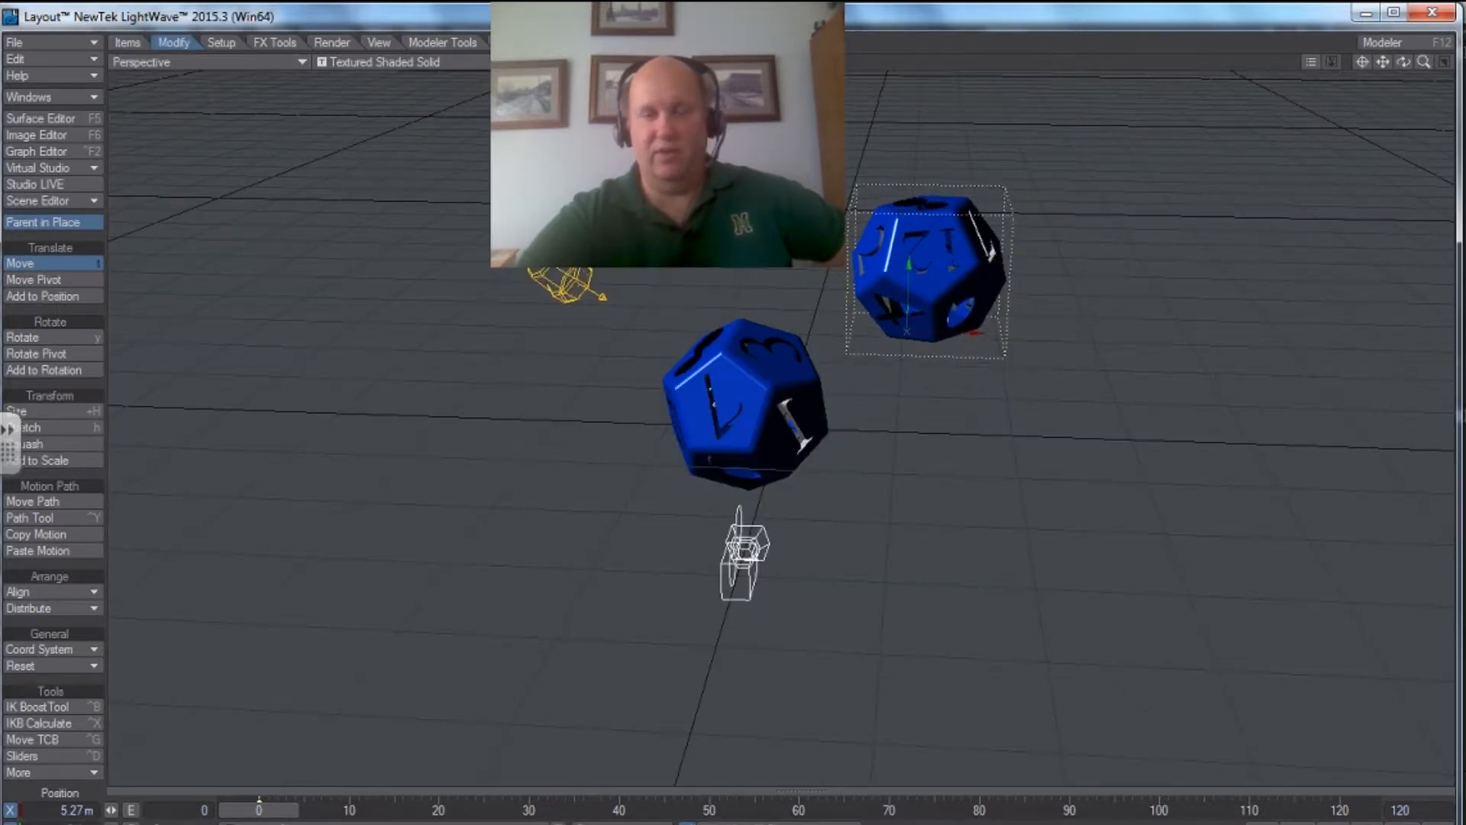
Show the scene through the camera named Camera and shift the second die inward to an X position of about 4.38 m.
{"action": "left_click", "coordinate": [235, 66]}
{"action": "mouse_move", "coordinate": [254, 161]}
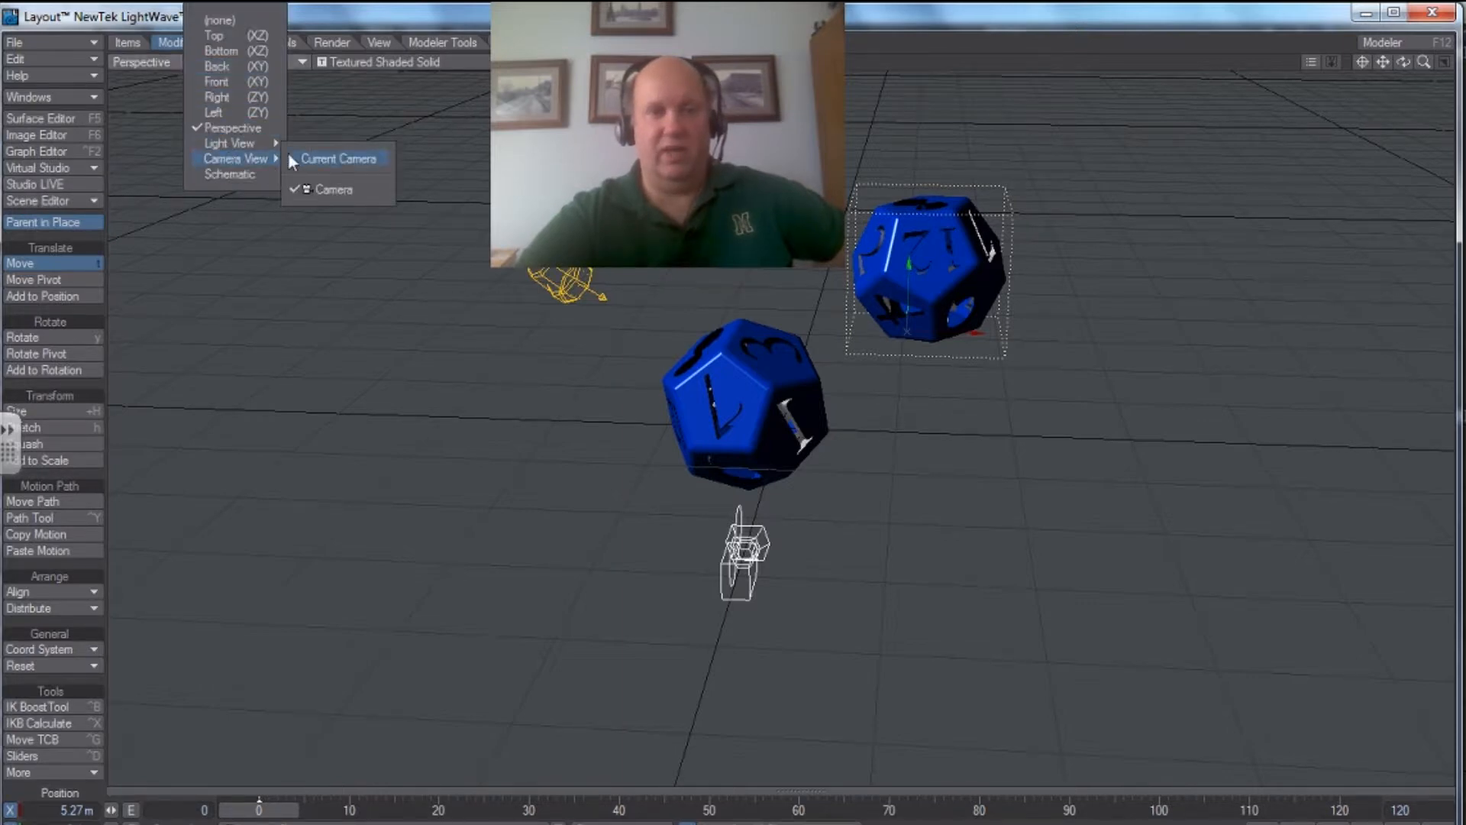
{"action": "left_click", "coordinate": [332, 190]}
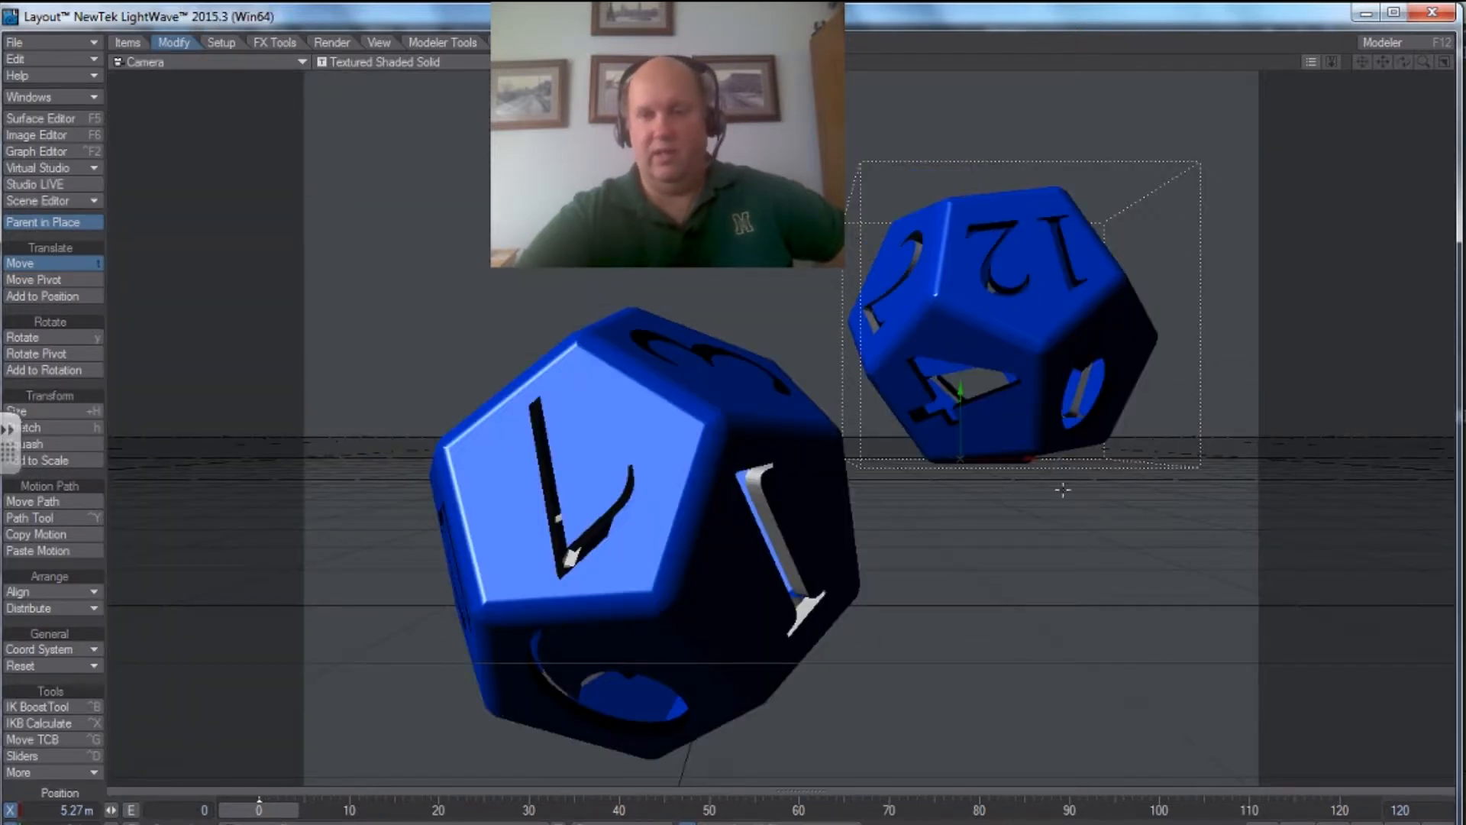
{"action": "left_click_drag", "start_coordinate": [1030, 459], "coordinate": [995, 459]}
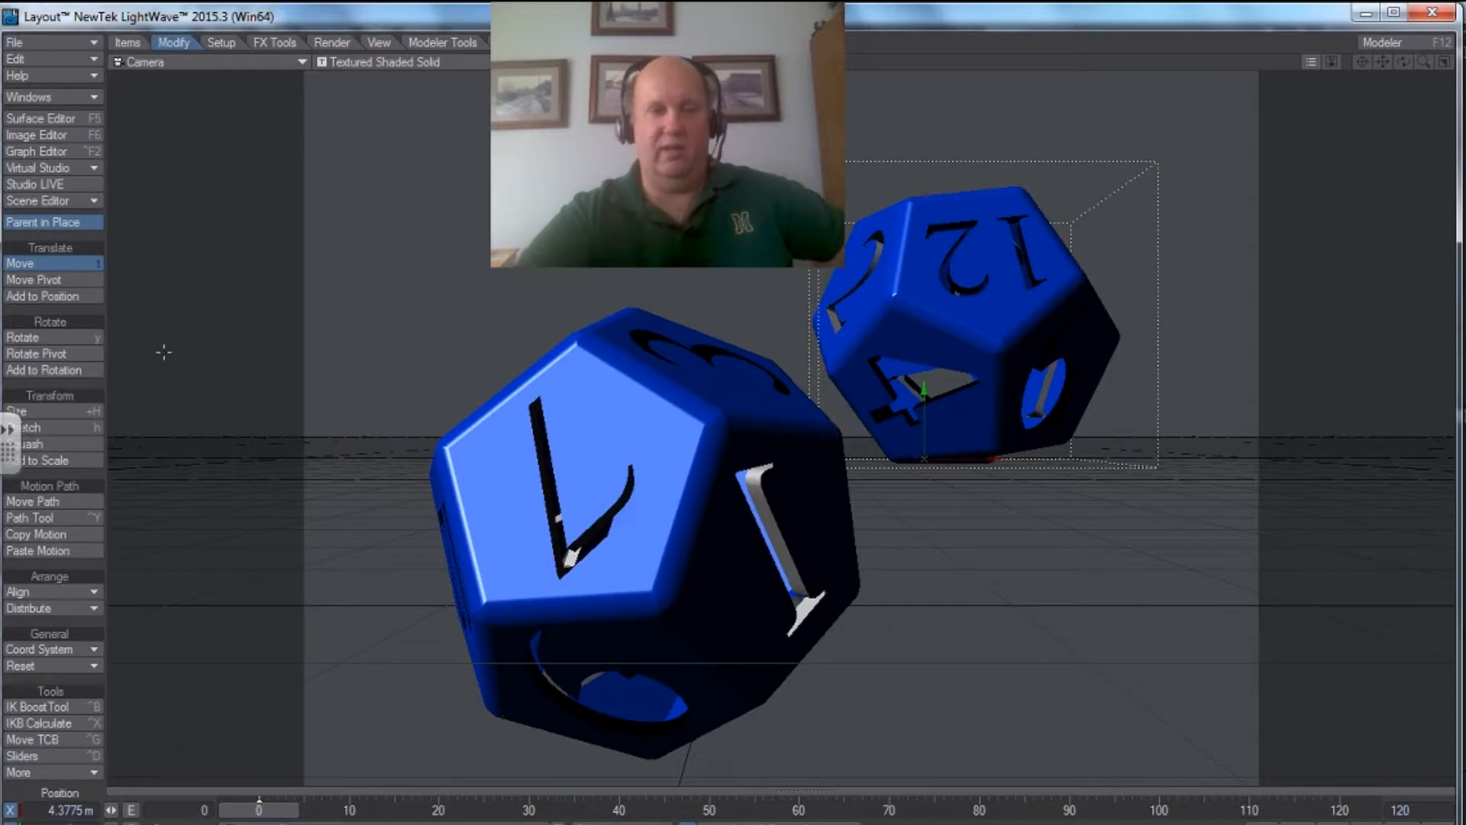
Rotate the second die to a heading of about -54.9° and a pitch of about 23.2° so its 2 faces the camera.
{"action": "left_click", "coordinate": [45, 337]}
{"action": "left_click_drag", "start_coordinate": [1042, 458], "coordinate": [955, 459]}
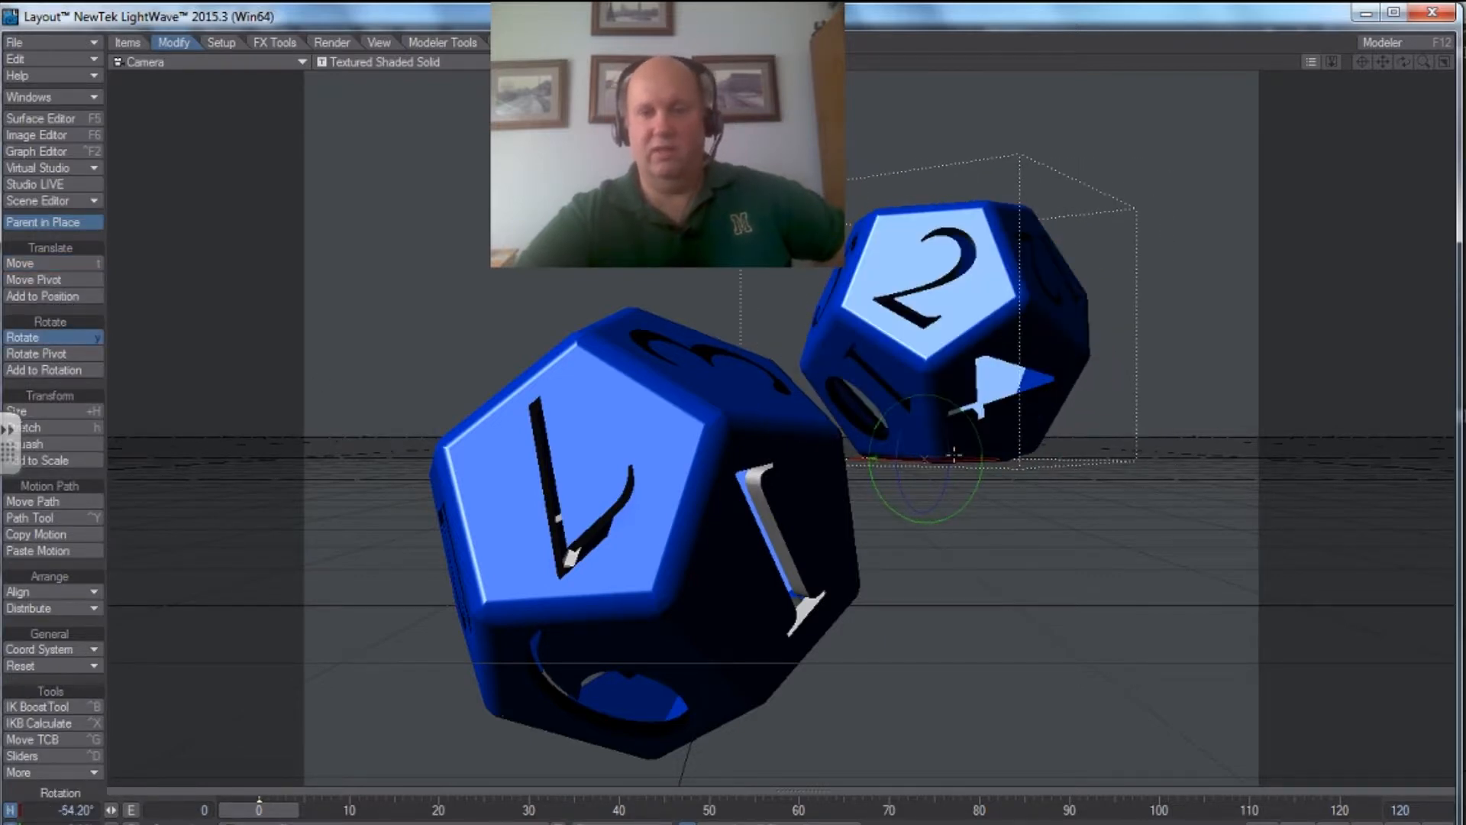
{"action": "left_click_drag", "start_coordinate": [924, 458], "coordinate": [984, 500]}
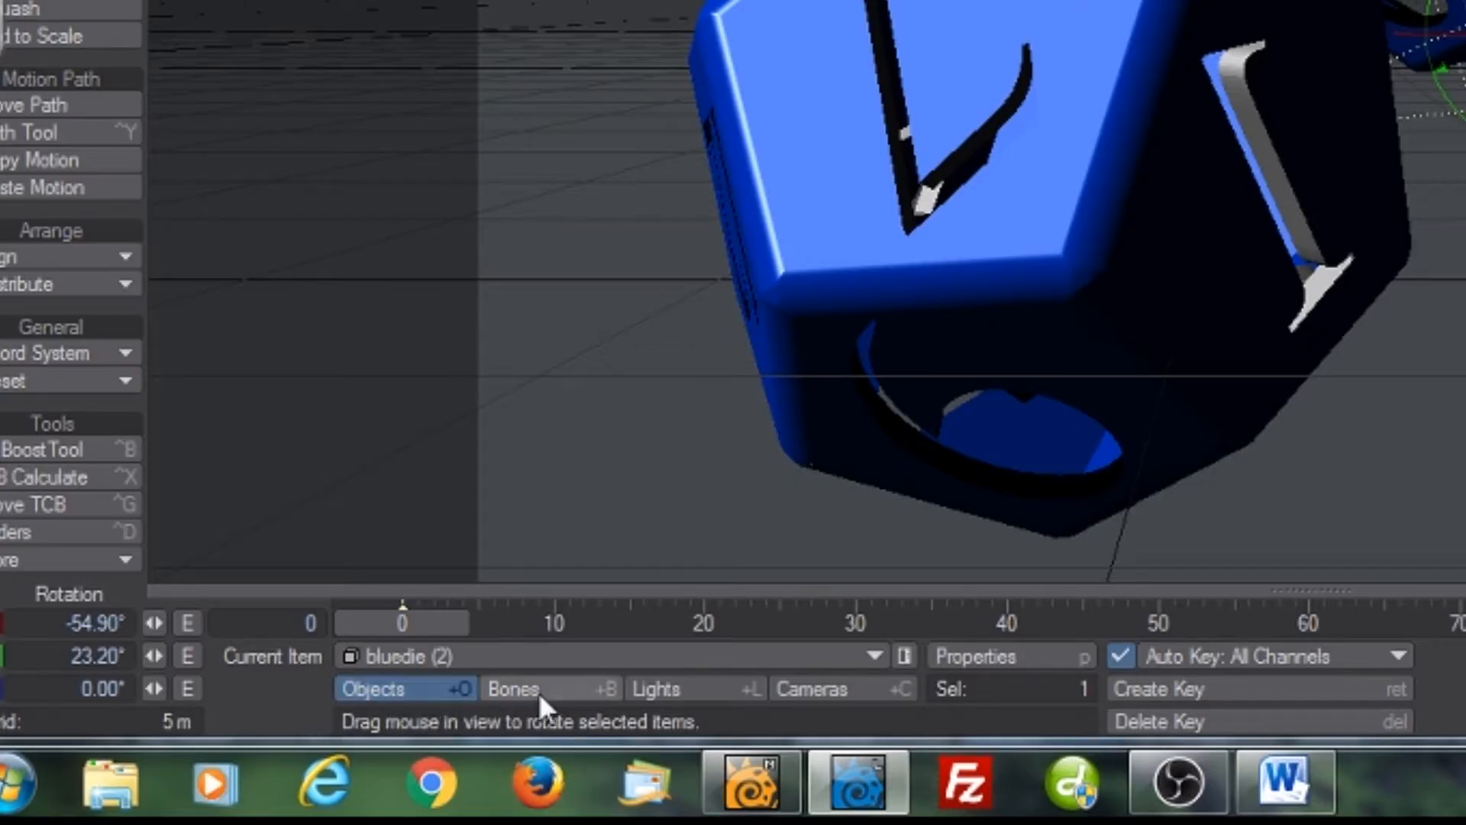
Move the camera closer to the dice and lower, to an X position of about -751 mm, and rotate it to frame both dice.
{"action": "left_click", "coordinate": [809, 688]}
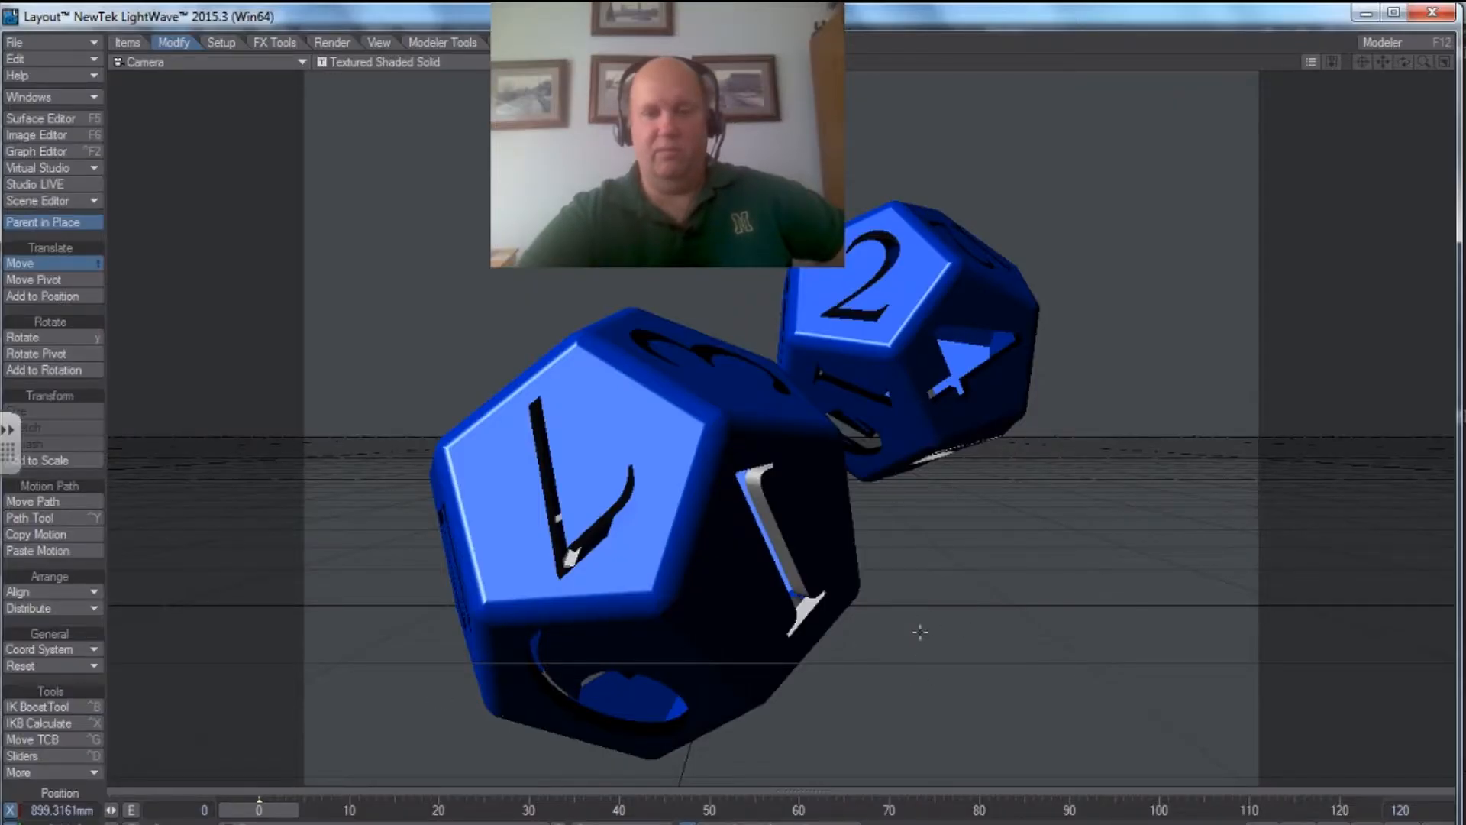
{"action": "left_click_drag", "start_coordinate": [908, 683], "coordinate": [839, 607]}
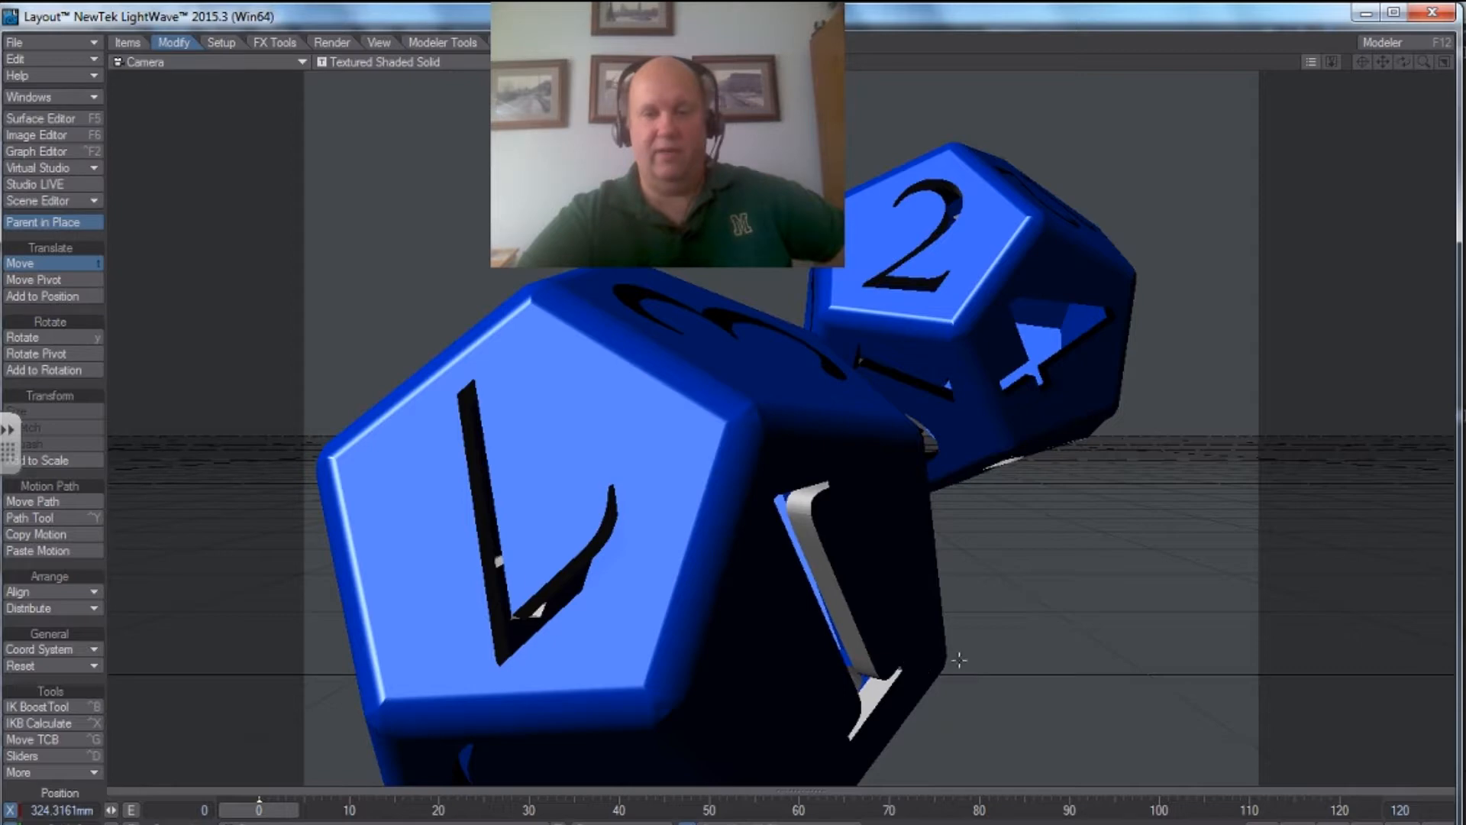
{"action": "mouse_move", "coordinate": [871, 611]}
{"action": "right_mouse_down"}
{"action": "mouse_move", "coordinate": [870, 716]}
{"action": "mouse_move", "coordinate": [870, 603]}
{"action": "right_mouse_up"}
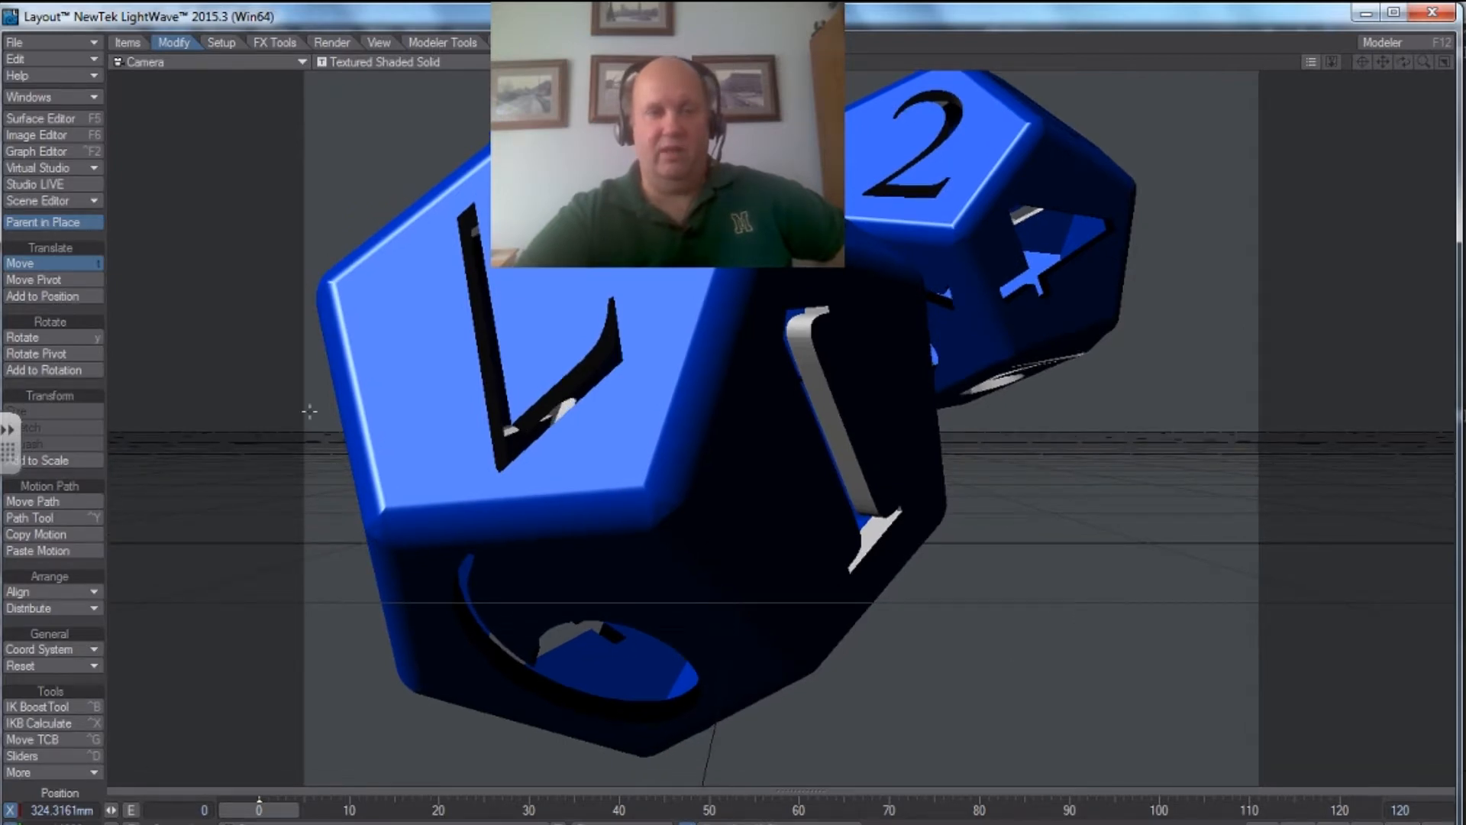
{"action": "left_click", "coordinate": [64, 337]}
{"action": "mouse_move", "coordinate": [1053, 625]}
{"action": "left_mouse_down"}
{"action": "mouse_move", "coordinate": [1072, 616]}
{"action": "mouse_move", "coordinate": [1260, 672]}
{"action": "mouse_move", "coordinate": [991, 466]}
{"action": "mouse_move", "coordinate": [794, 713]}
{"action": "mouse_move", "coordinate": [1062, 801]}
{"action": "mouse_move", "coordinate": [1094, 637]}
{"action": "mouse_move", "coordinate": [1049, 614]}
{"action": "left_mouse_up"}
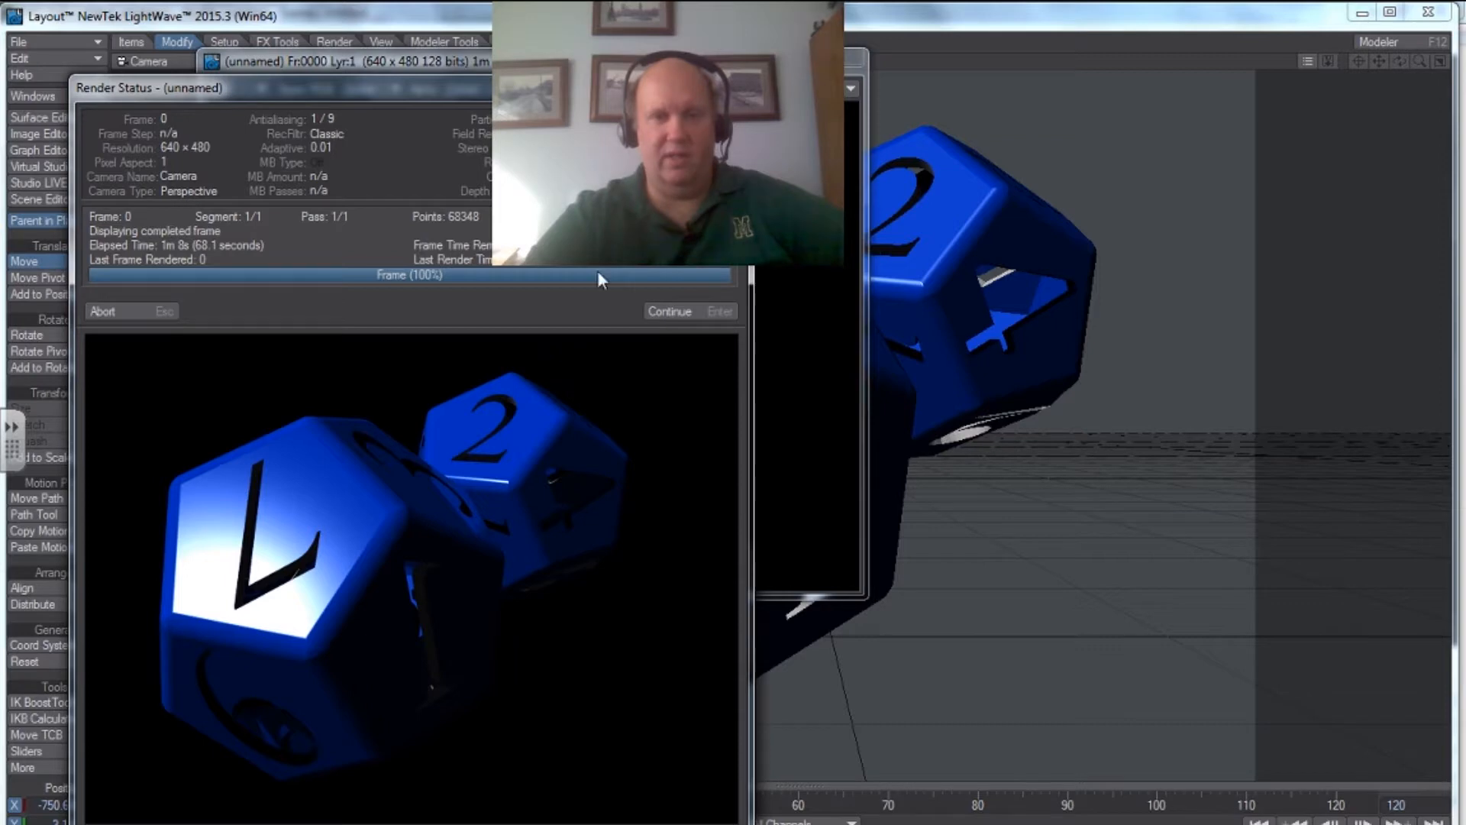
Save the finished render to the desktop in LW_PNG32 format with the file name bludice.
{"action": "left_click", "coordinate": [667, 310]}
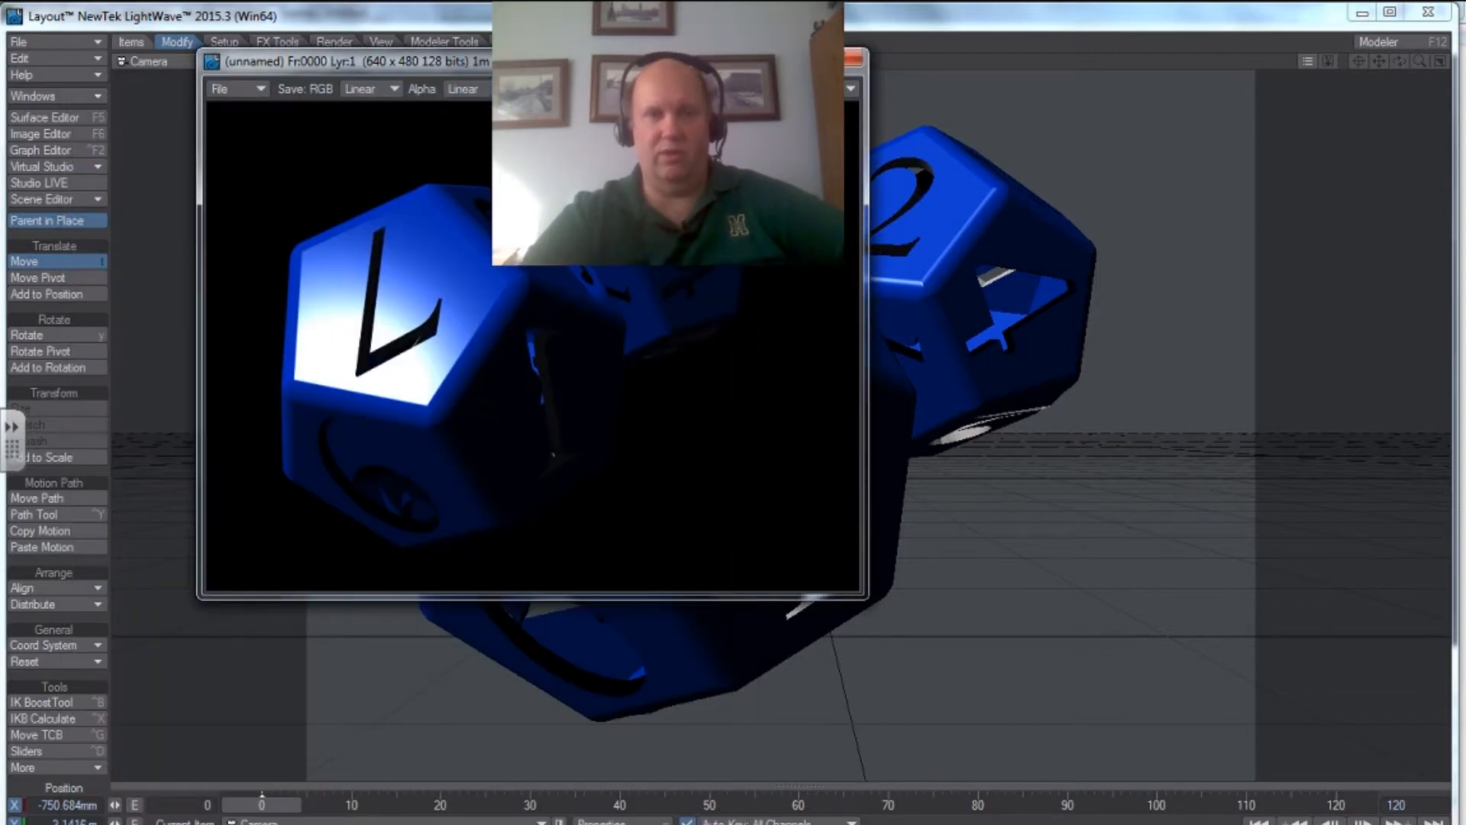
{"action": "left_click_drag", "start_coordinate": [657, 62], "coordinate": [602, 225]}
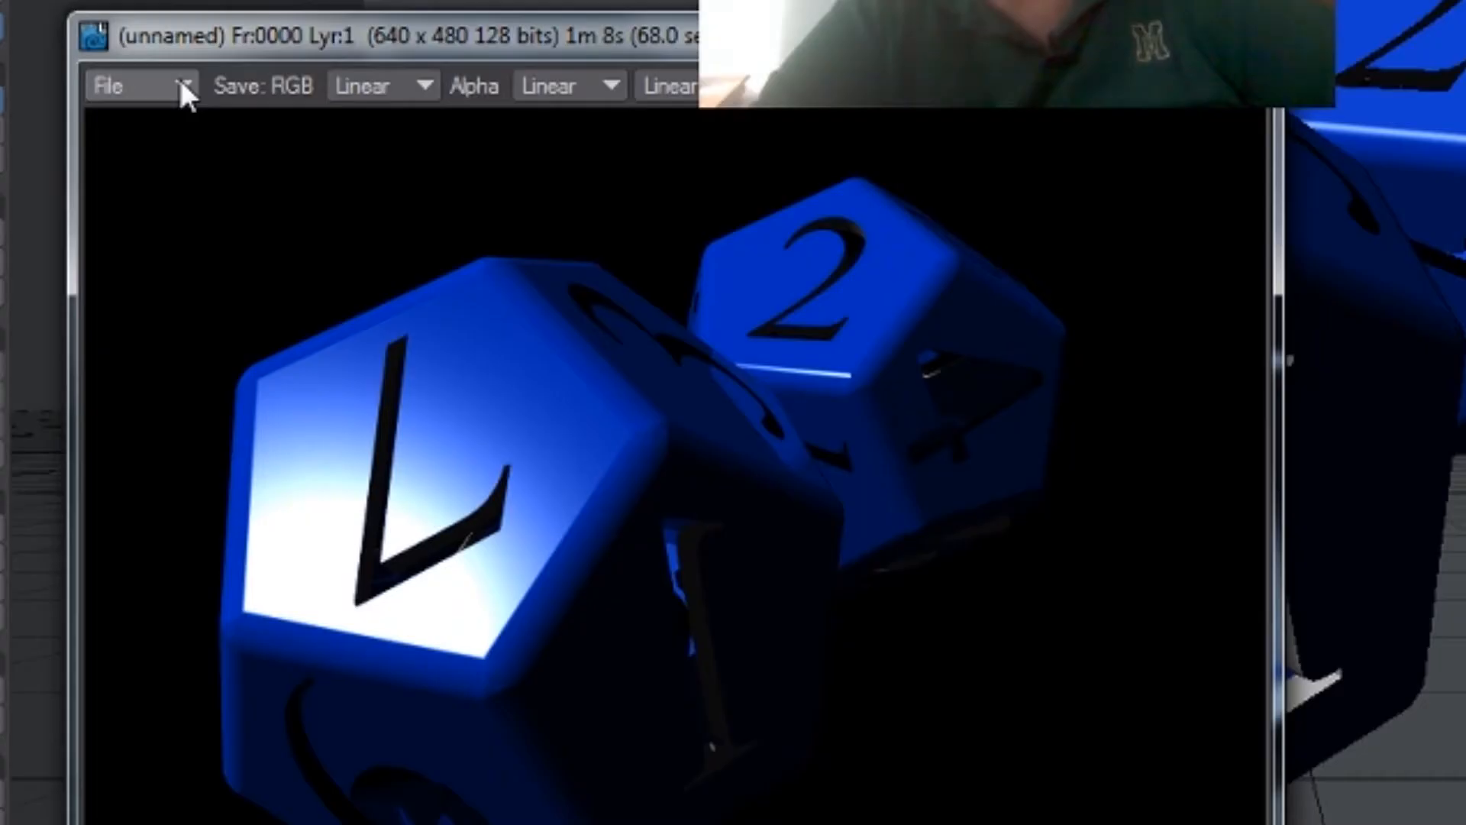
{"action": "left_click", "coordinate": [206, 253]}
{"action": "mouse_move", "coordinate": [200, 268]}
{"action": "mouse_move", "coordinate": [173, 90]}
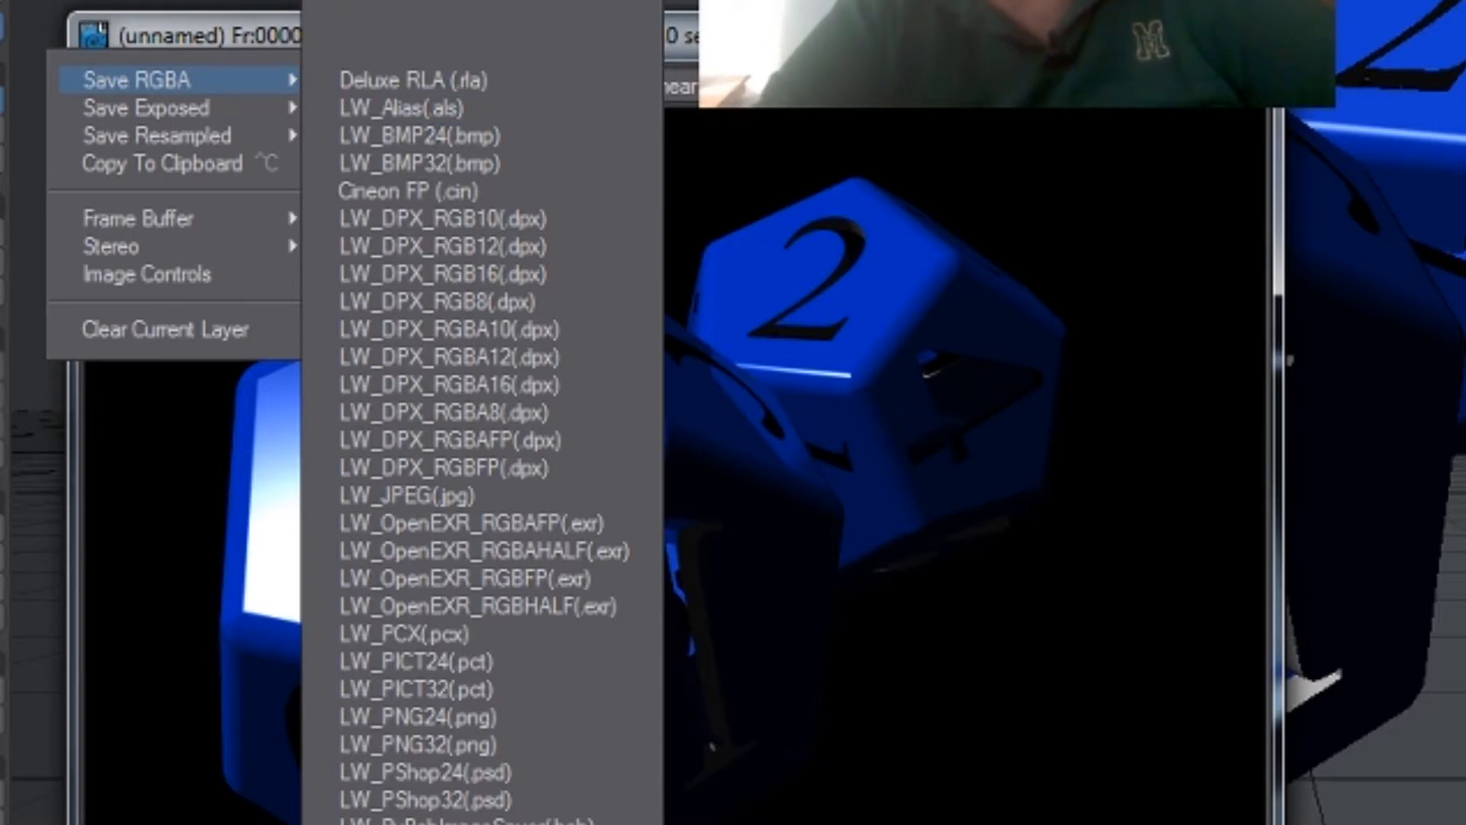
{"action": "scroll", "coordinate": [482, 412], "scroll_direction": "down", "scroll_amount": 5}
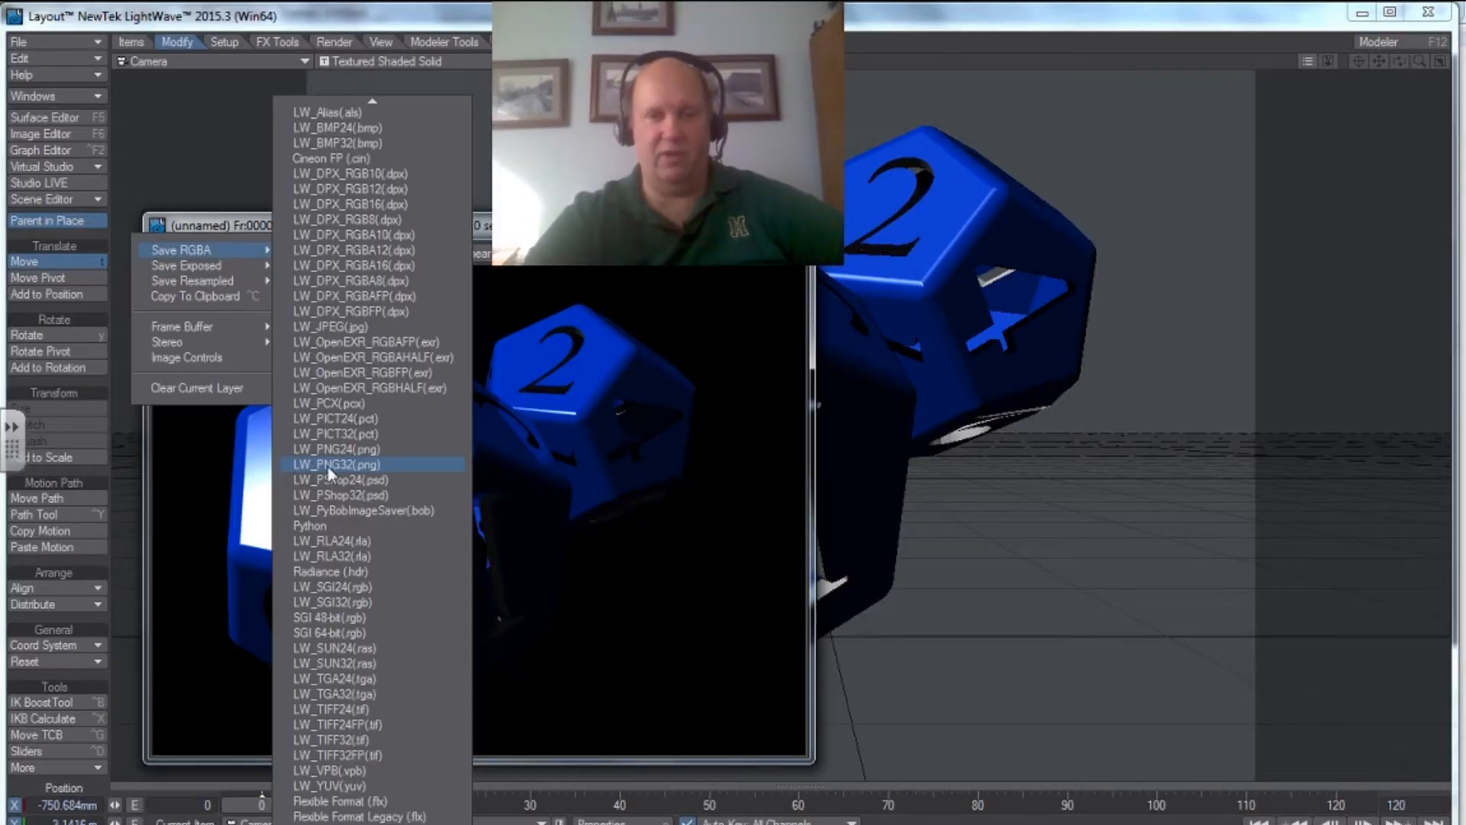
{"action": "left_click", "coordinate": [329, 466]}
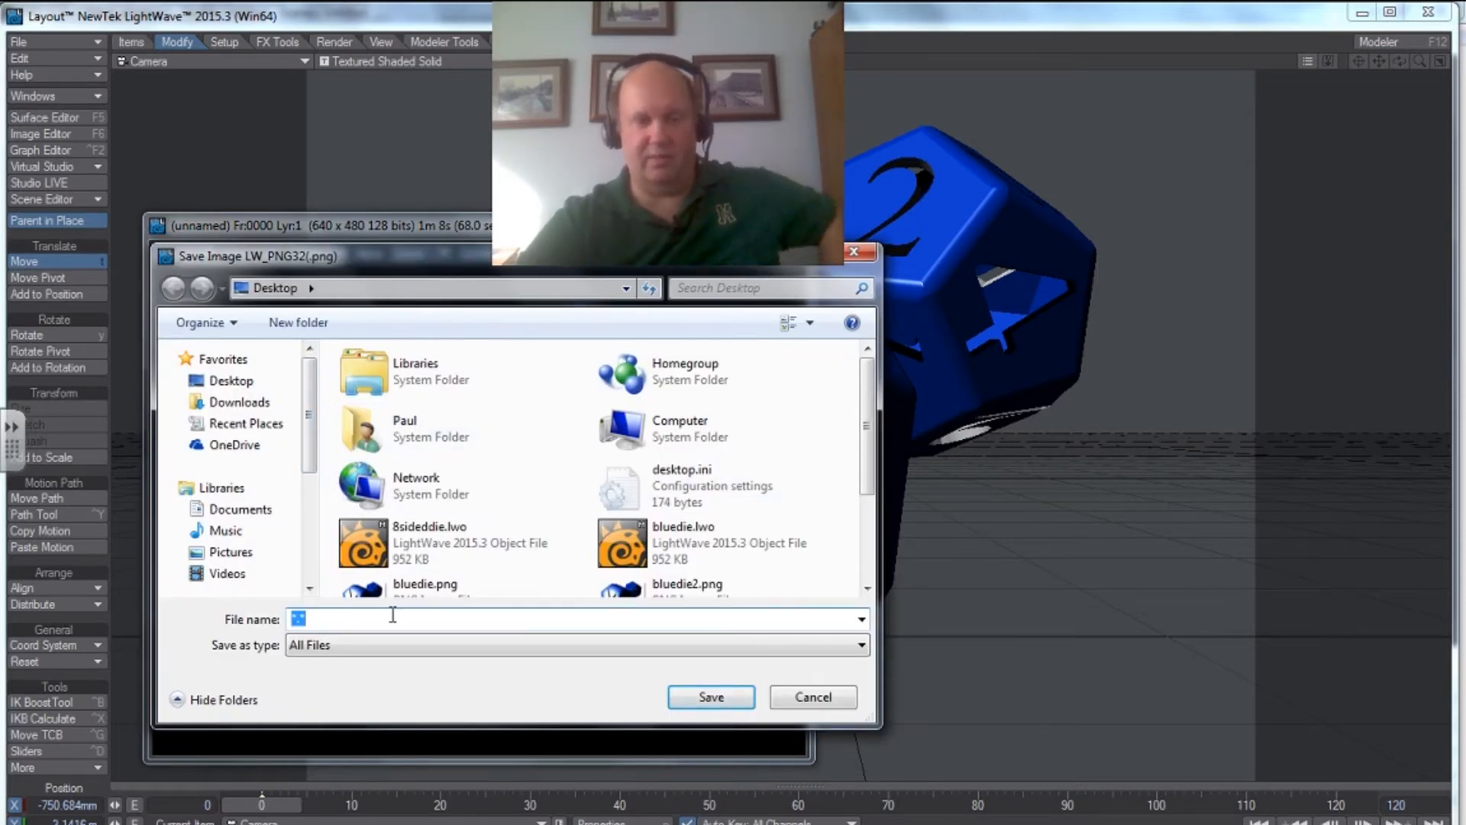
{"action": "type", "text": "bl"}
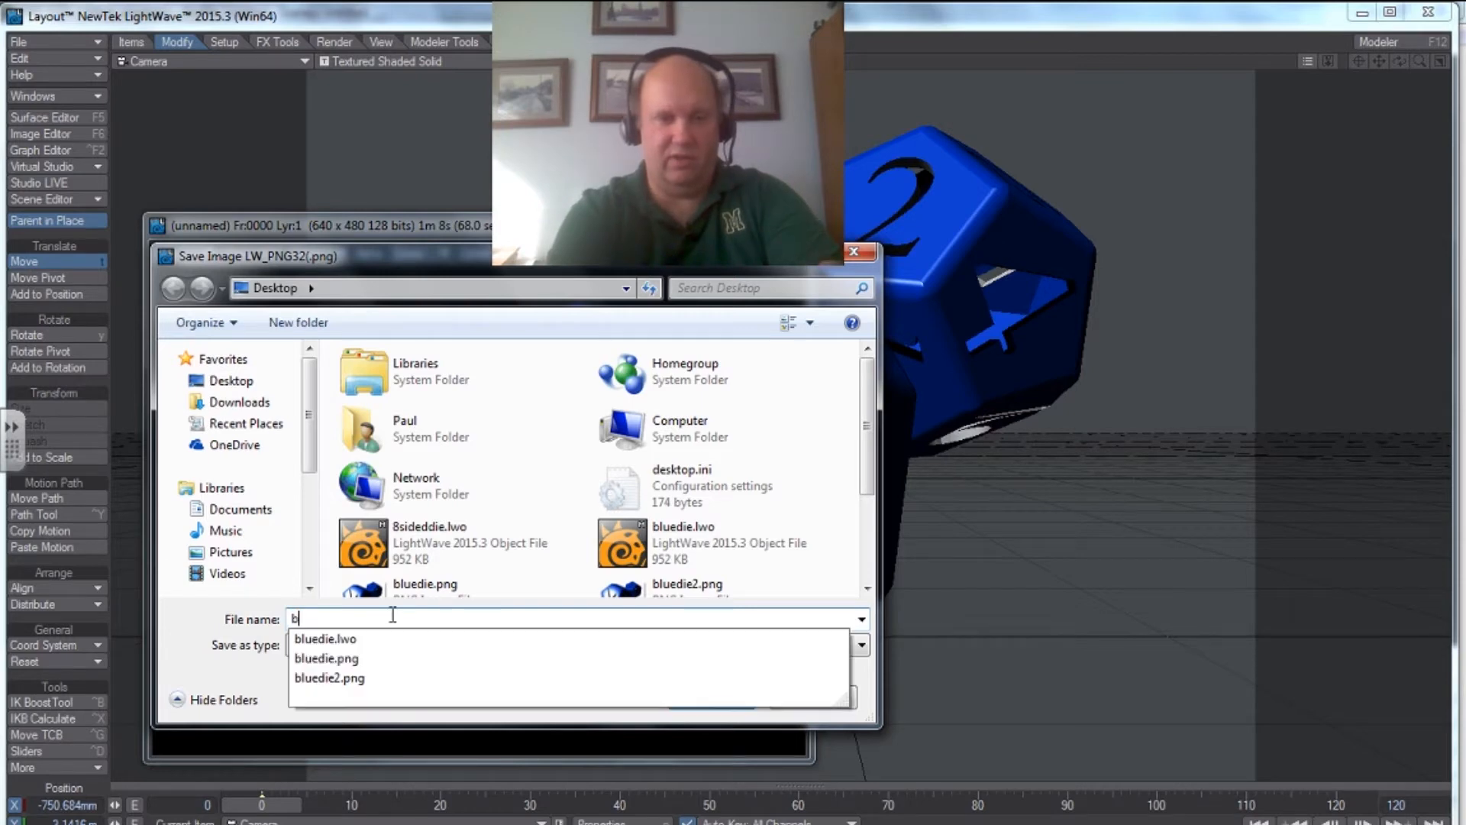
{"action": "type", "text": "udi"}
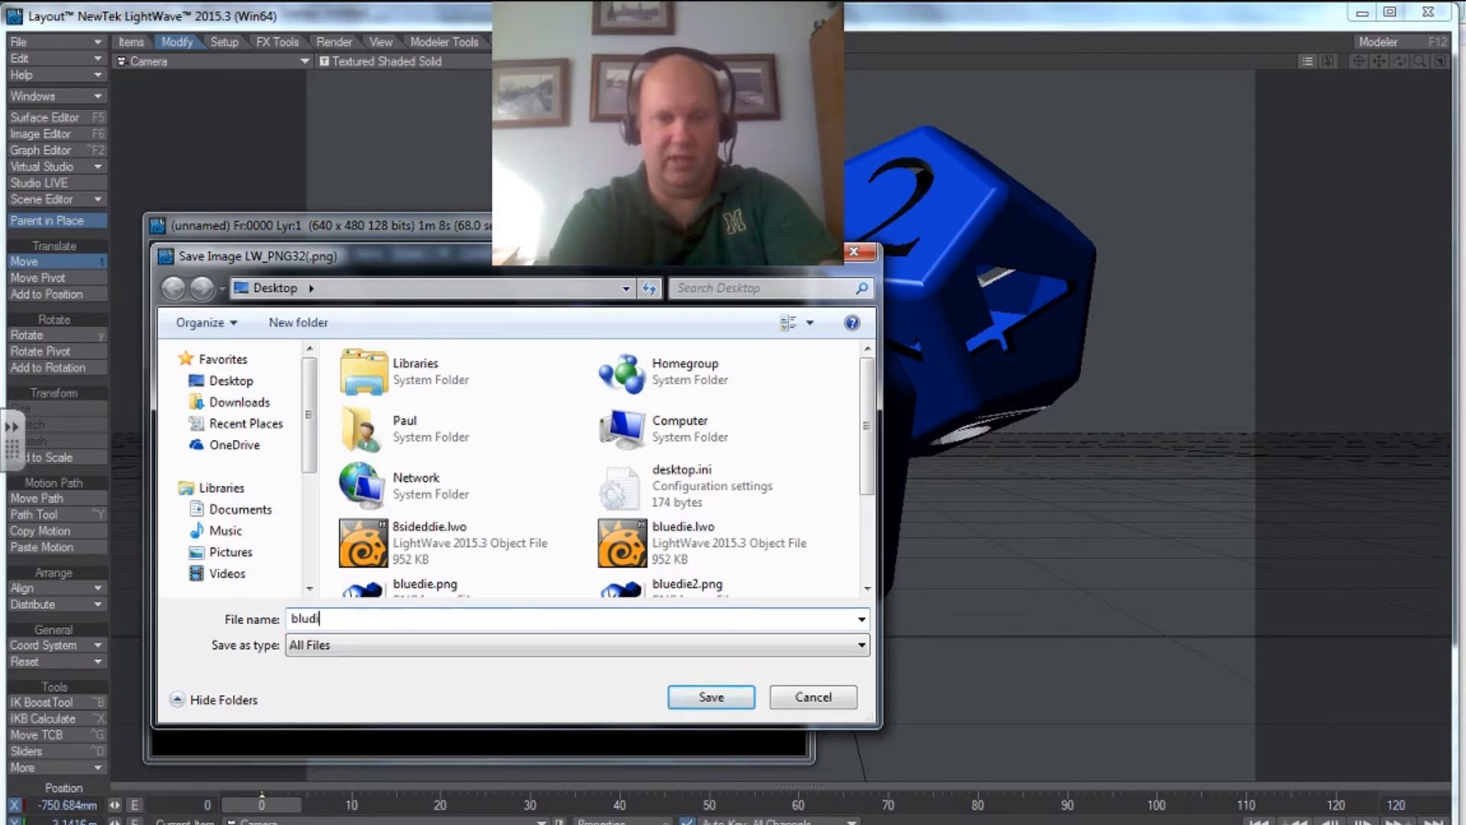
{"action": "key", "text": "Return"}
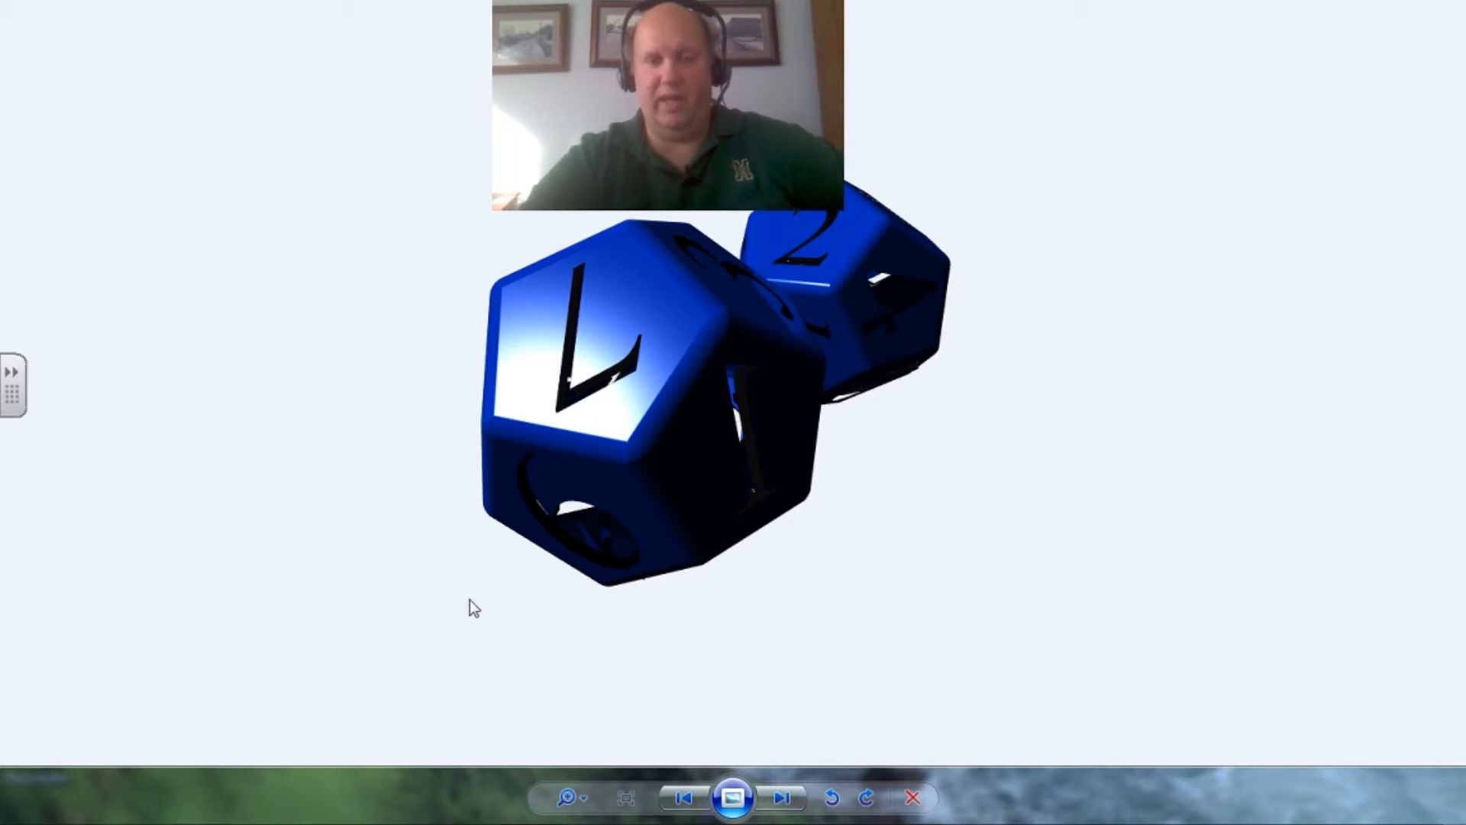
Examine the edges and transparency of bludice.png close up in Windows Photo Viewer, and return to Layout.
{"action": "left_click", "coordinate": [584, 792]}
{"action": "left_click_drag", "start_coordinate": [582, 798], "coordinate": [586, 770]}
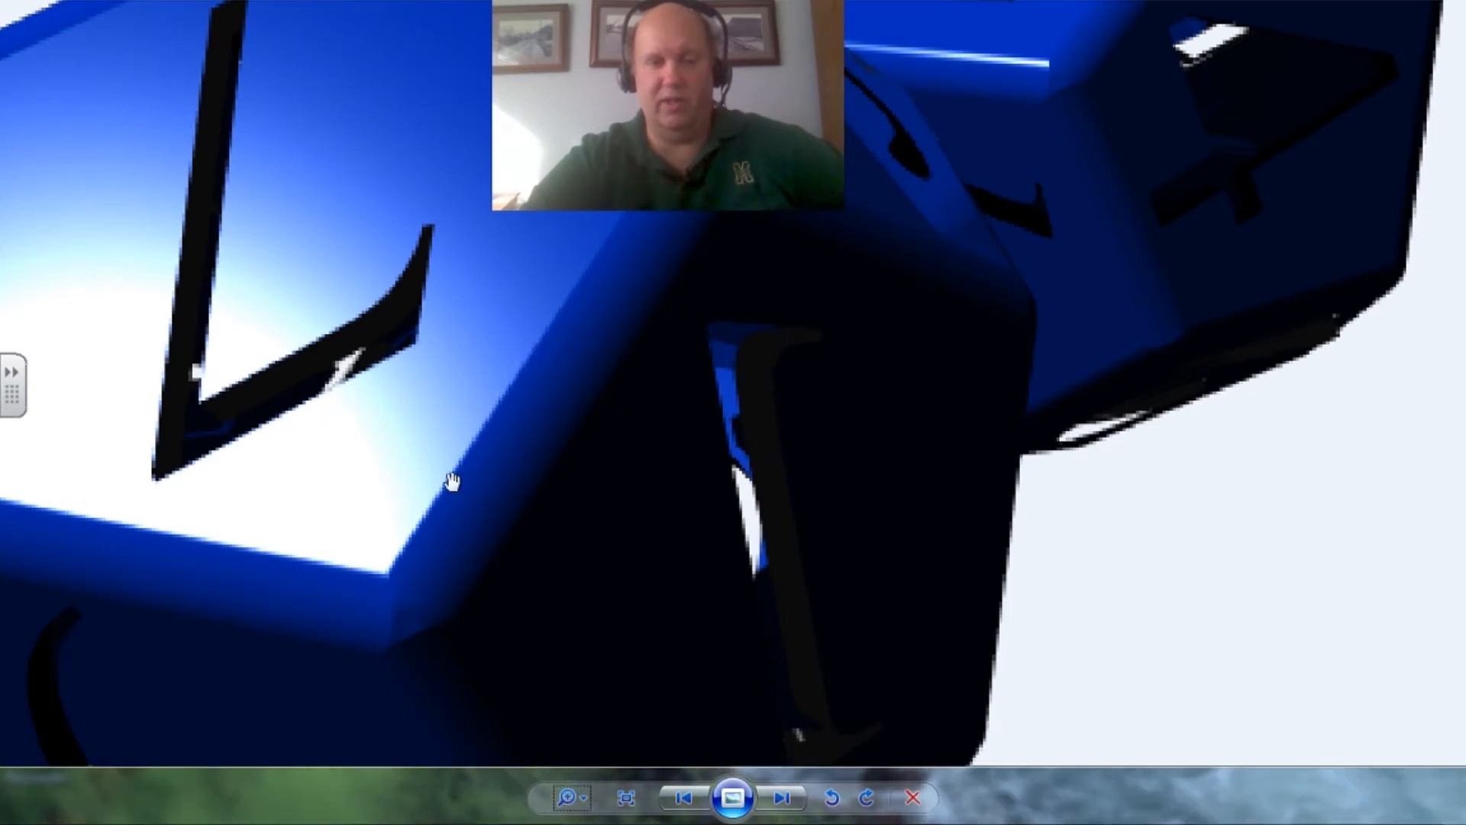
{"action": "left_click", "coordinate": [586, 798]}
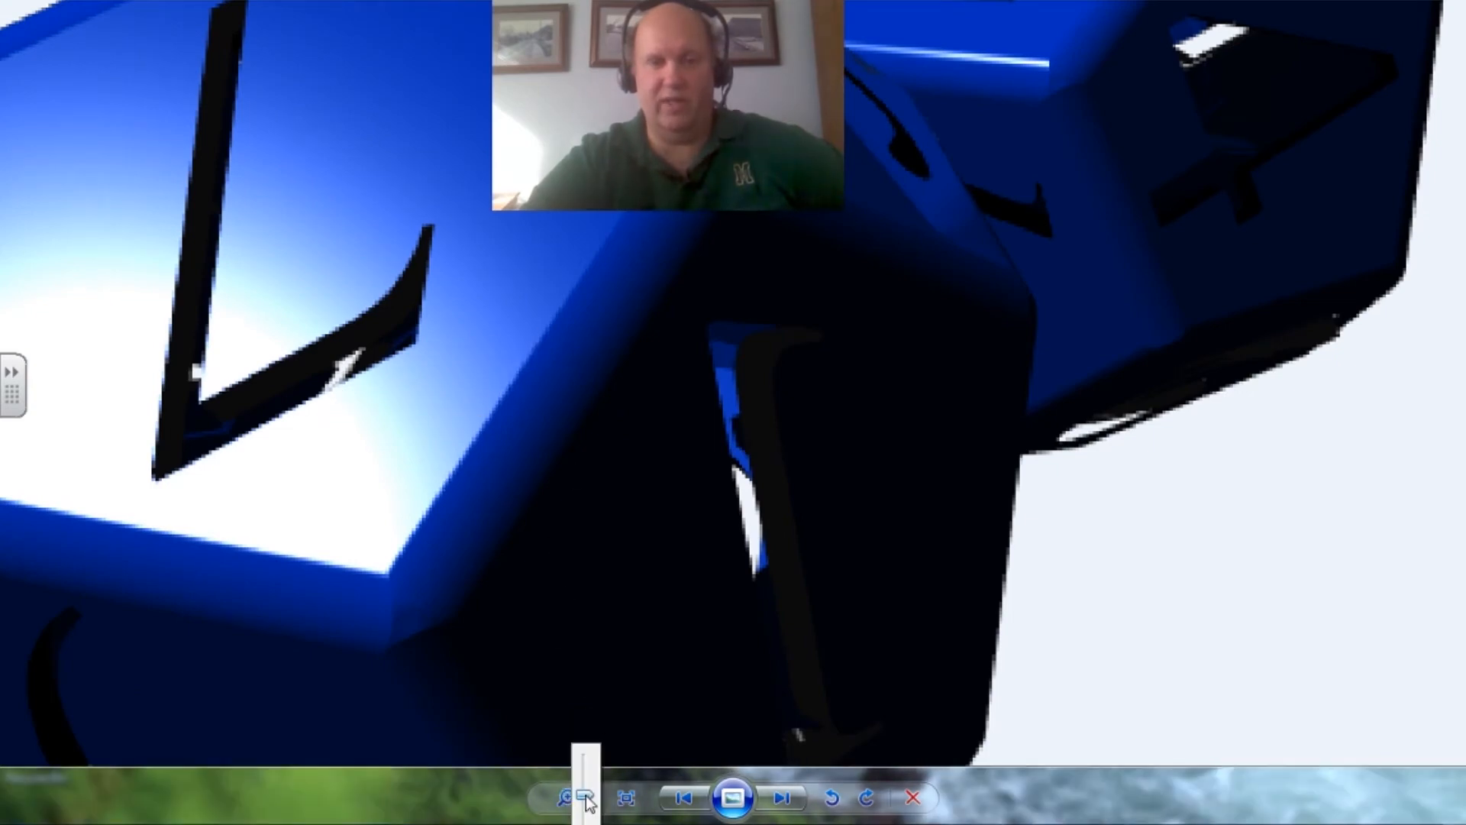
{"action": "left_click_drag", "start_coordinate": [585, 799], "coordinate": [586, 805]}
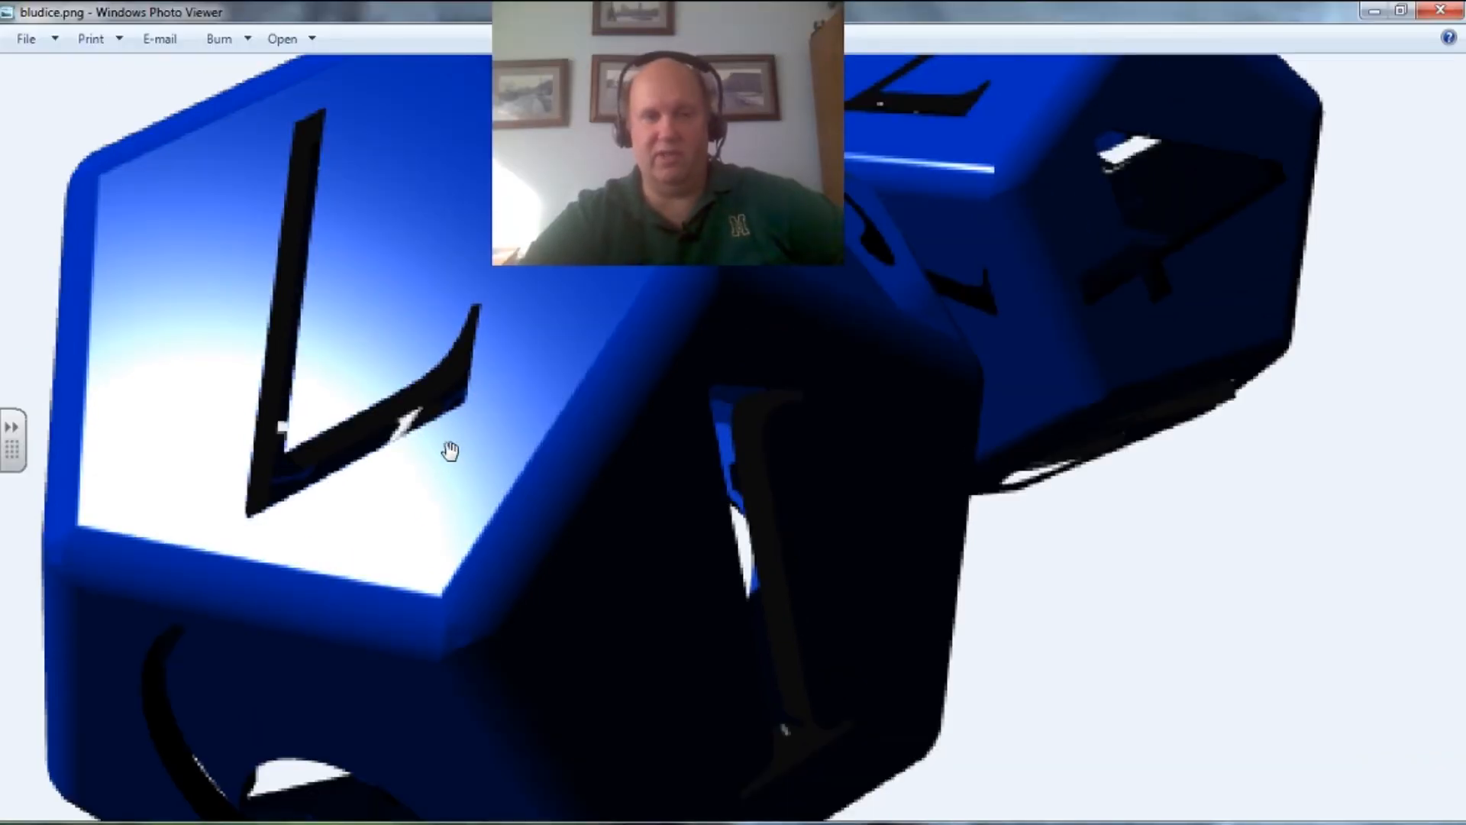
{"action": "key", "text": "alt+Tab"}
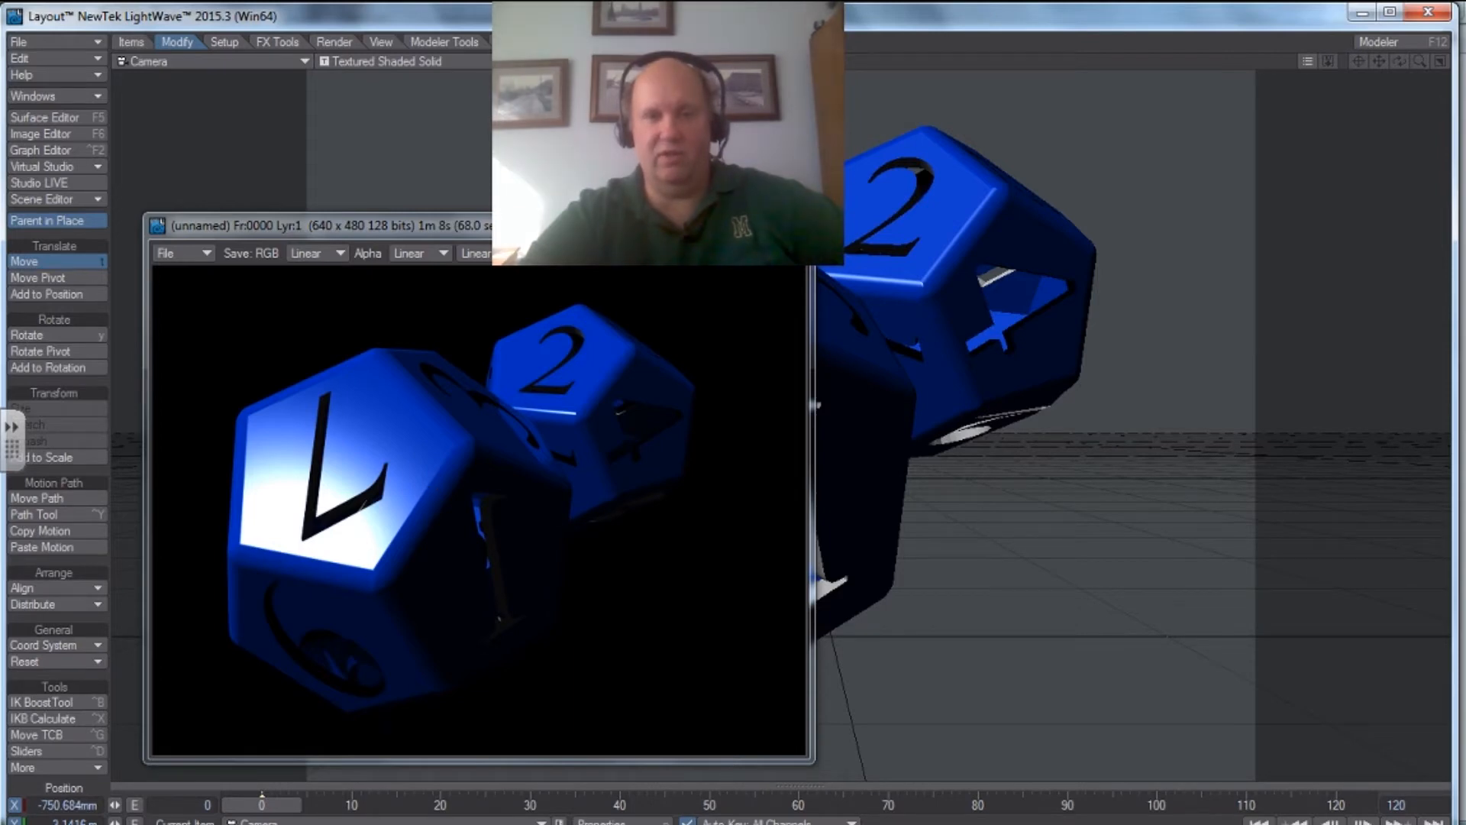
Close the rendered image, bring up the render settings, and set the camera's render width to 1000.
{"action": "left_click", "coordinate": [788, 222]}
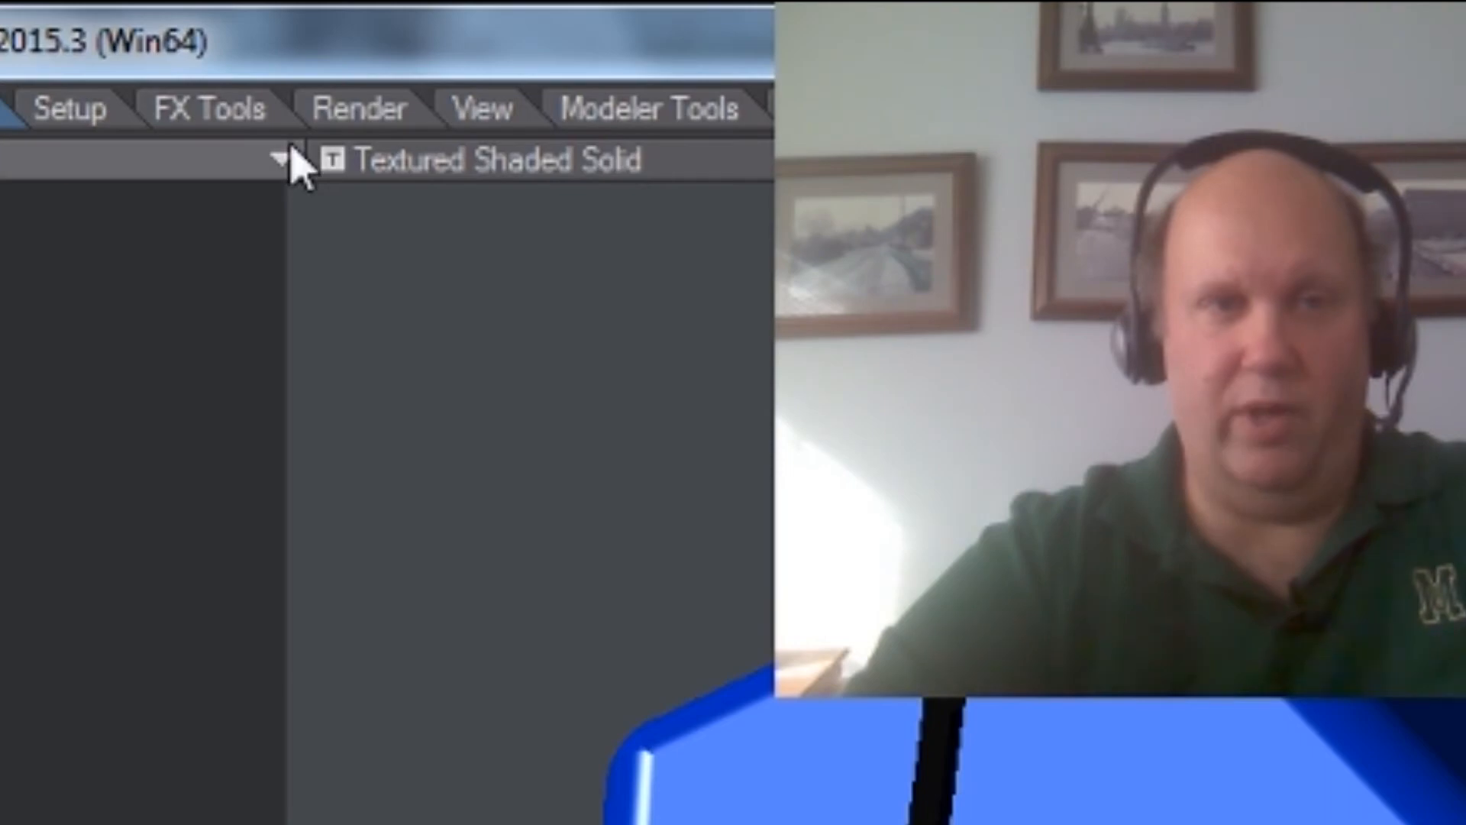
{"action": "left_click", "coordinate": [349, 113]}
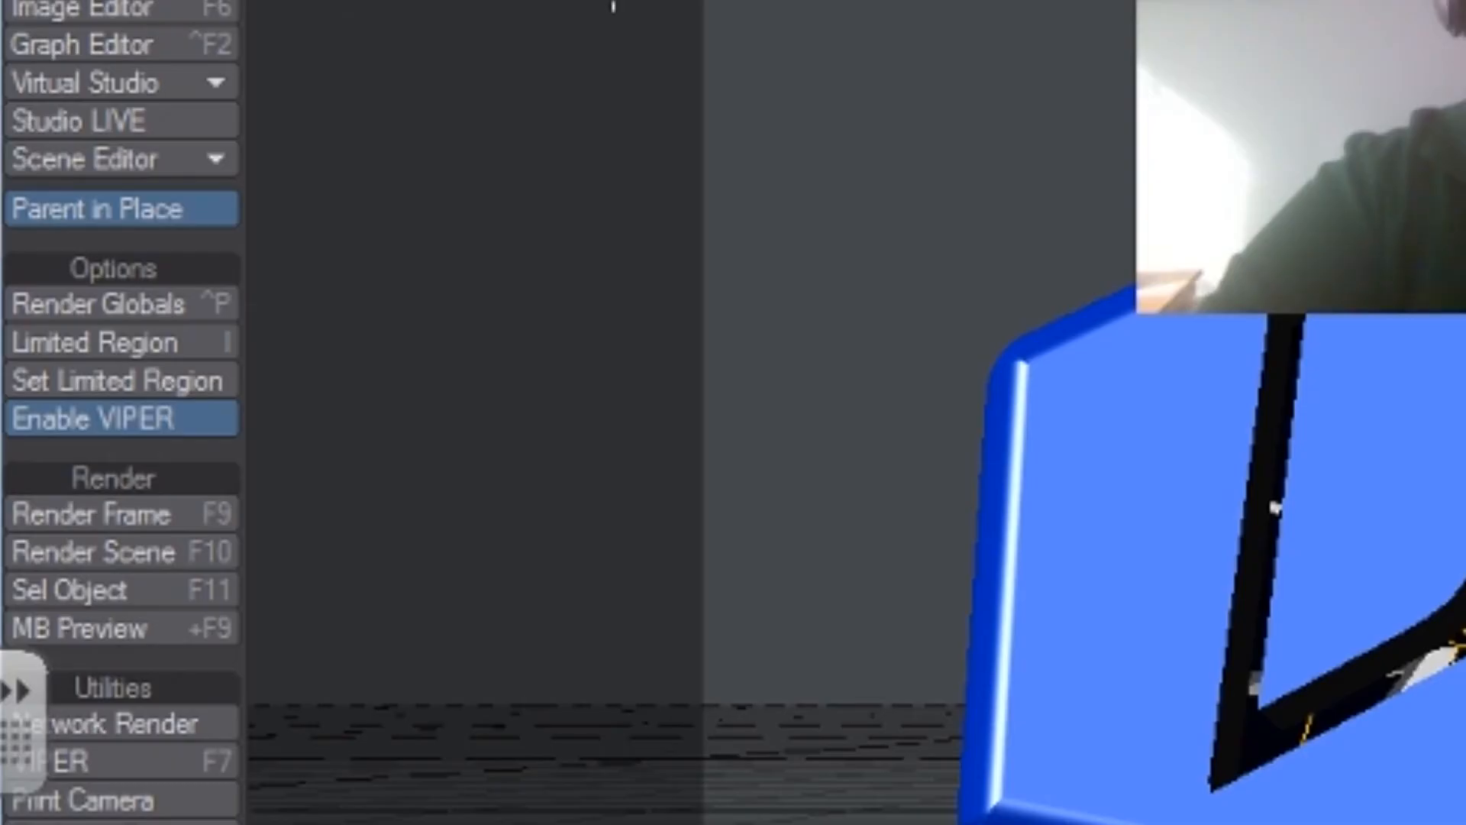
{"action": "left_click", "coordinate": [138, 295]}
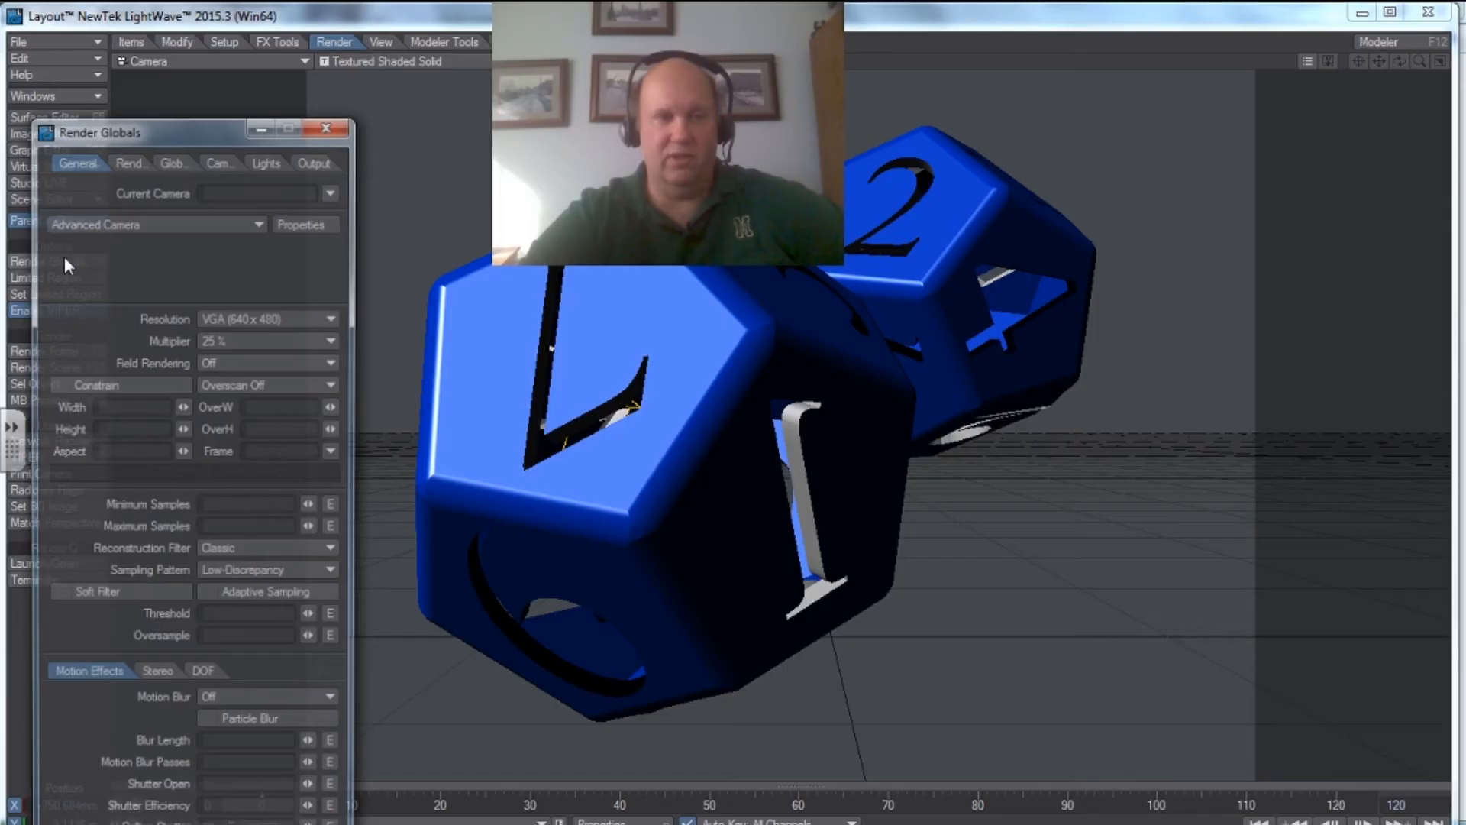
{"action": "left_click_drag", "start_coordinate": [177, 123], "coordinate": [352, 107]}
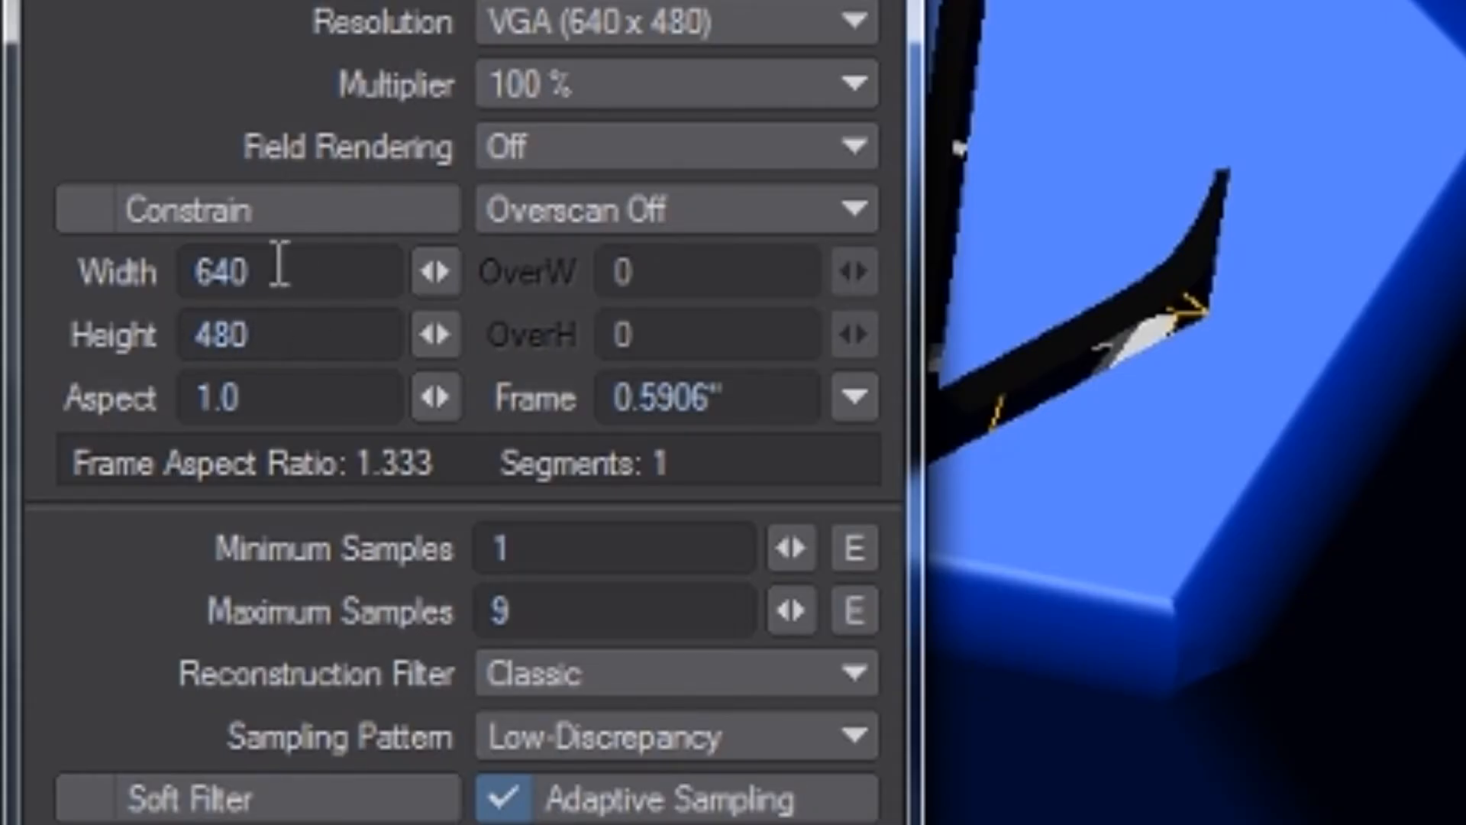
{"action": "left_click_drag", "start_coordinate": [301, 273], "coordinate": [181, 262]}
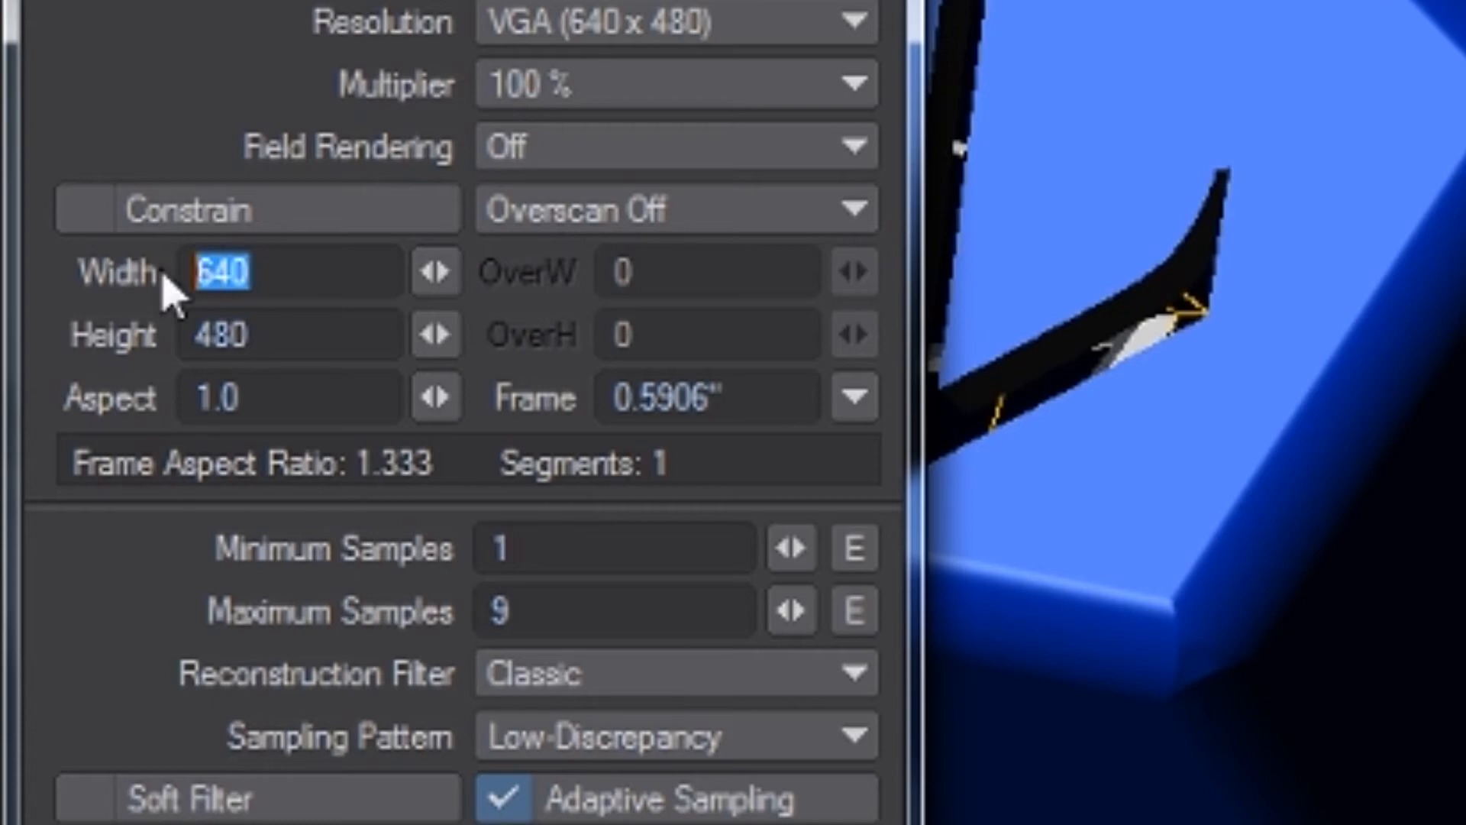
{"action": "type", "text": "1000"}
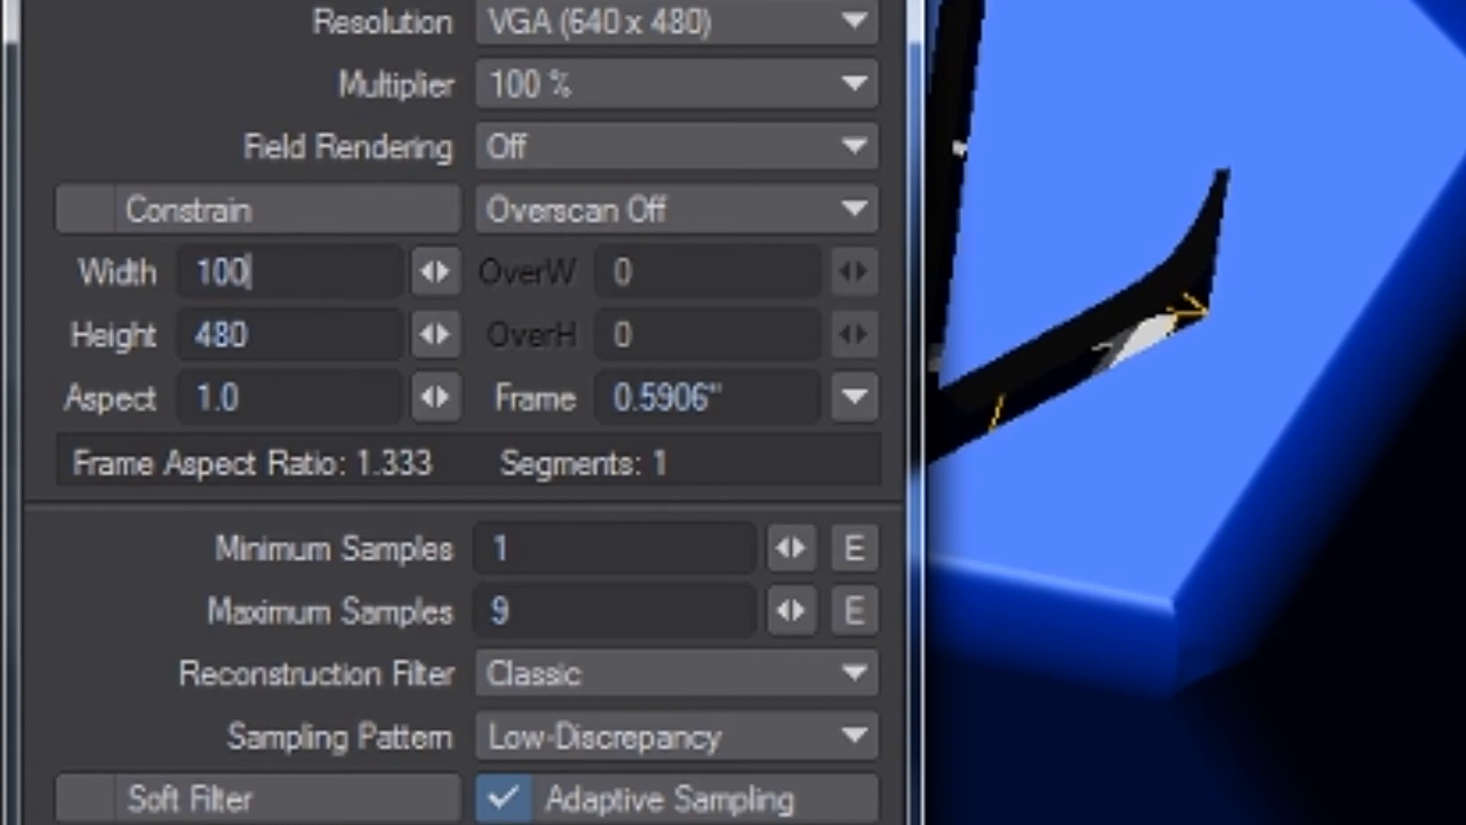
Set the render height to 1000 and move the Render Globals window aside to check the camera framing.
{"action": "double_click", "coordinate": [311, 332]}
{"action": "type", "text": "1000"}
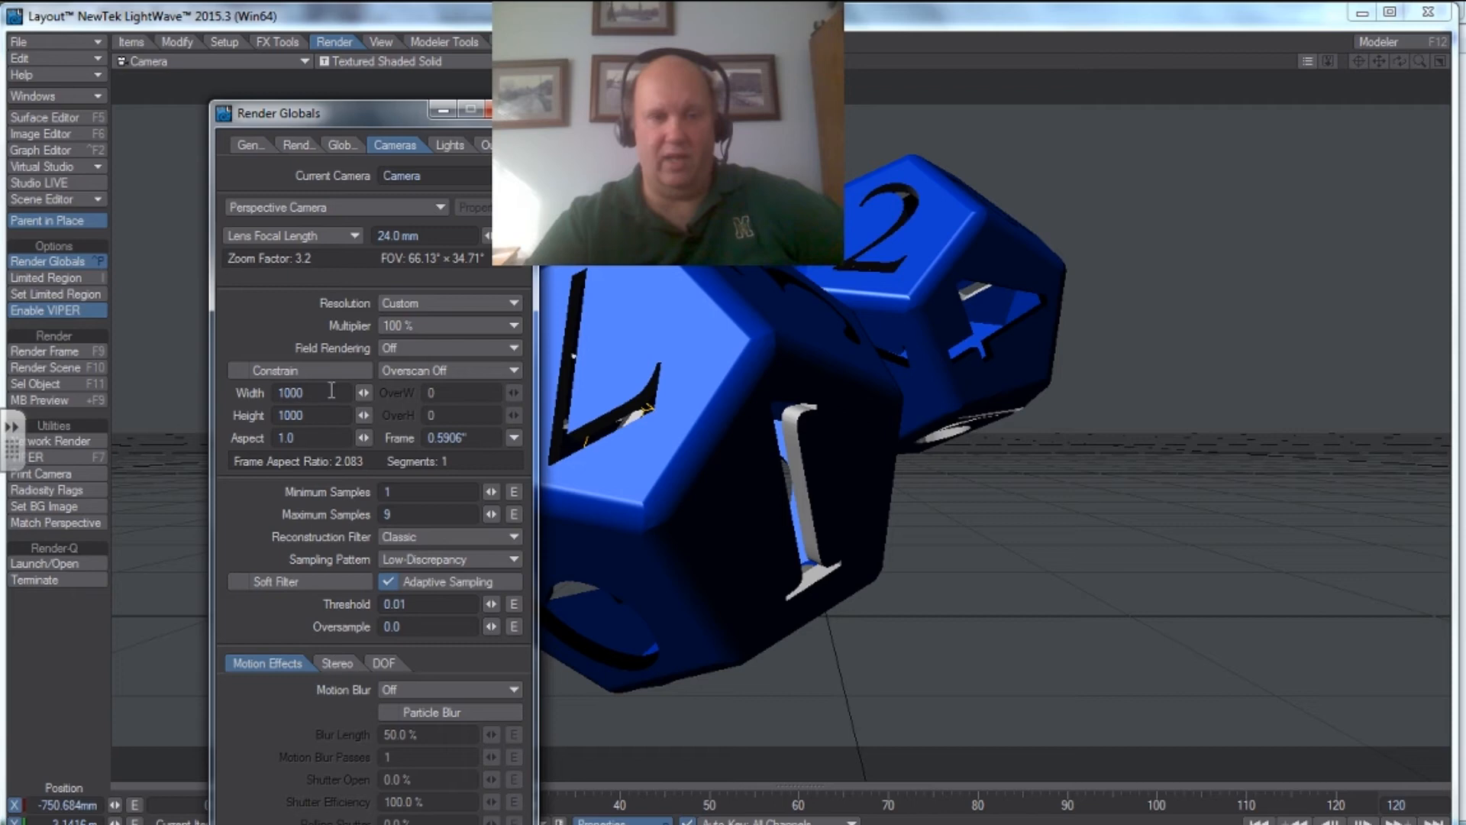
{"action": "key", "text": "Tab"}
{"action": "left_click_drag", "start_coordinate": [374, 115], "coordinate": [110, 356]}
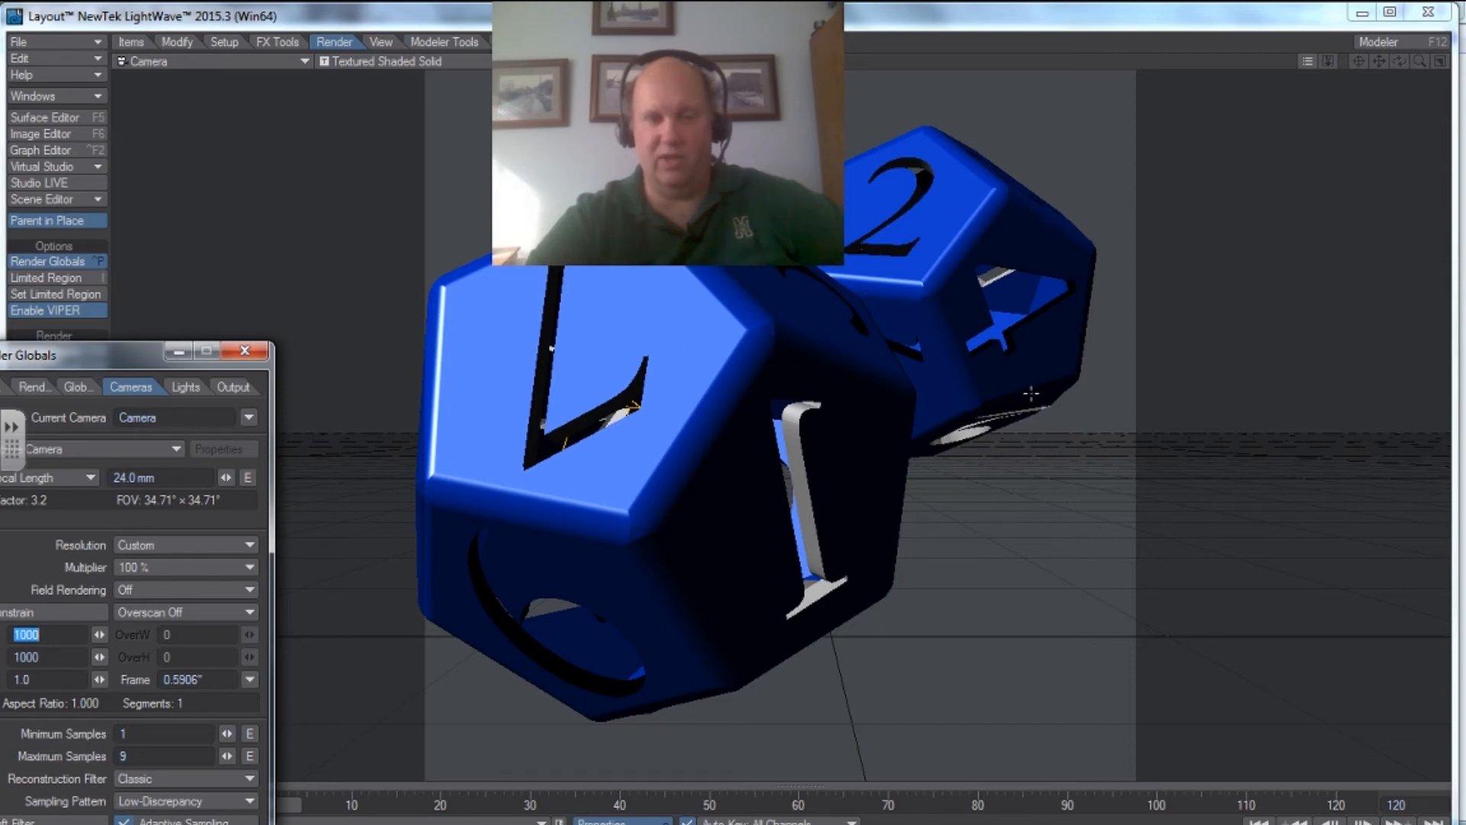
{"action": "left_click_drag", "start_coordinate": [56, 360], "coordinate": [125, 404]}
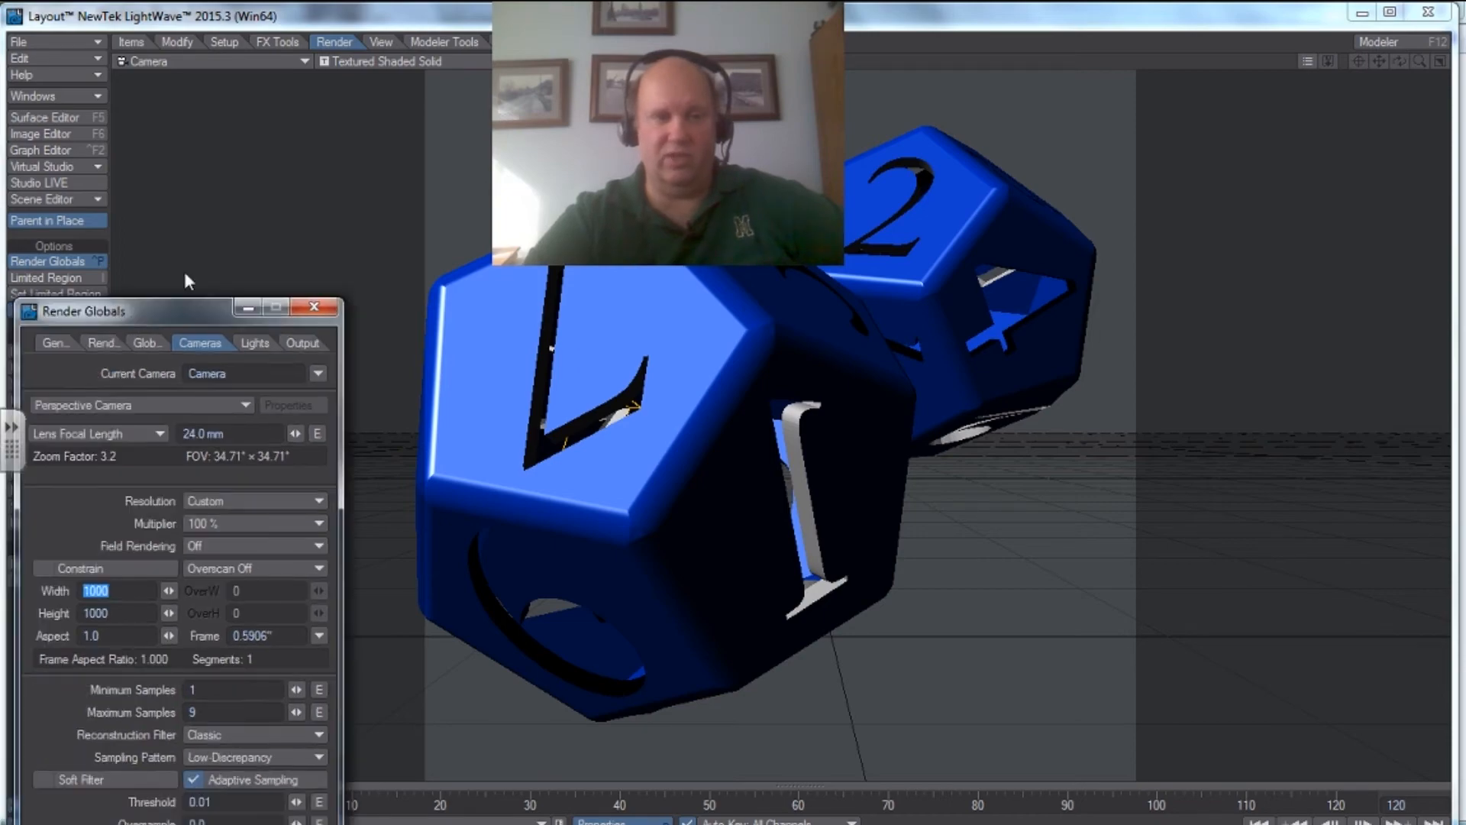
{"action": "left_click_drag", "start_coordinate": [132, 312], "coordinate": [221, 238]}
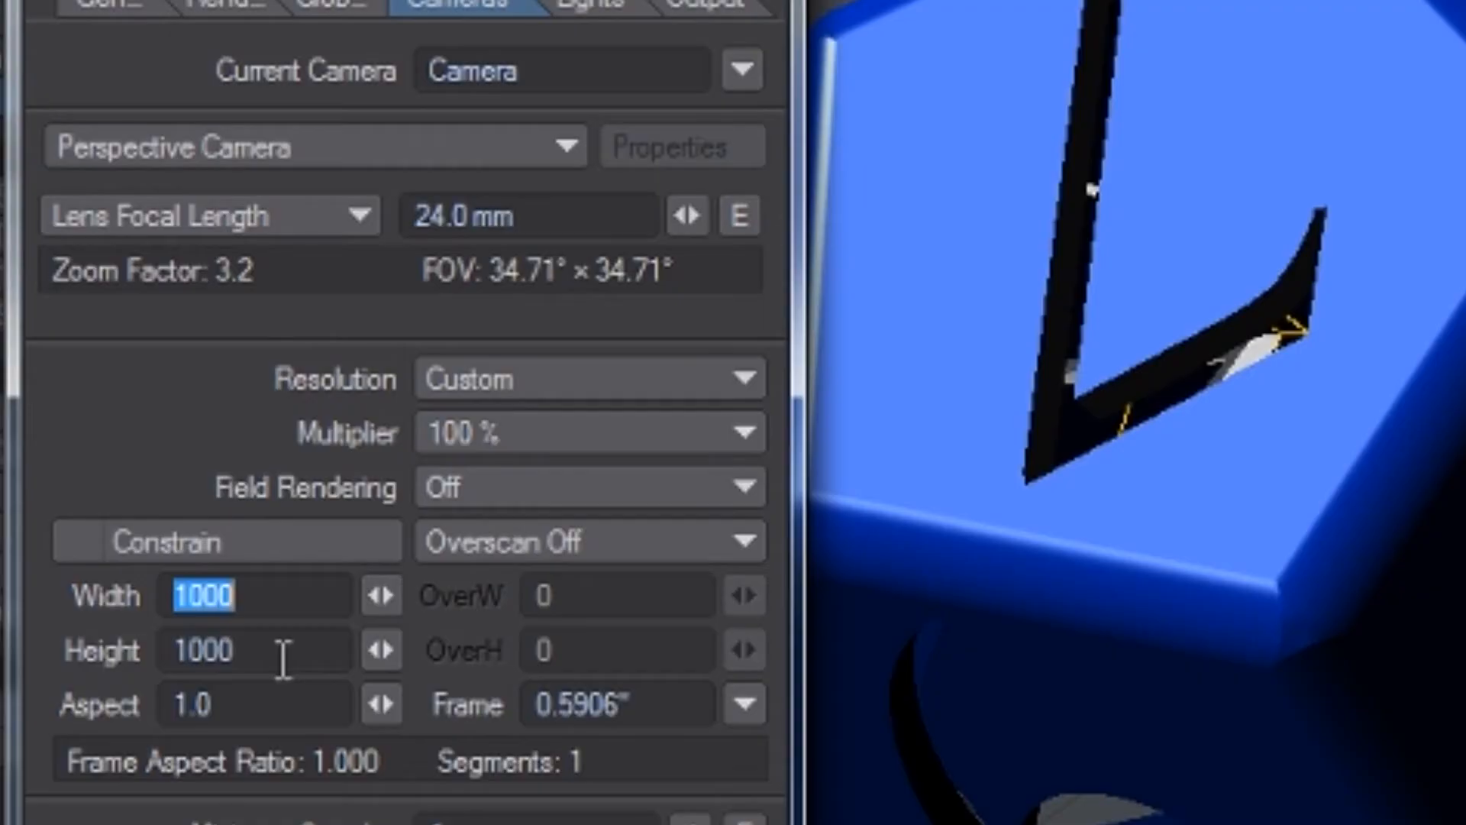
Set the render height to 750 and close the render settings.
{"action": "left_click_drag", "start_coordinate": [217, 541], "coordinate": [168, 545]}
{"action": "type", "text": "750"}
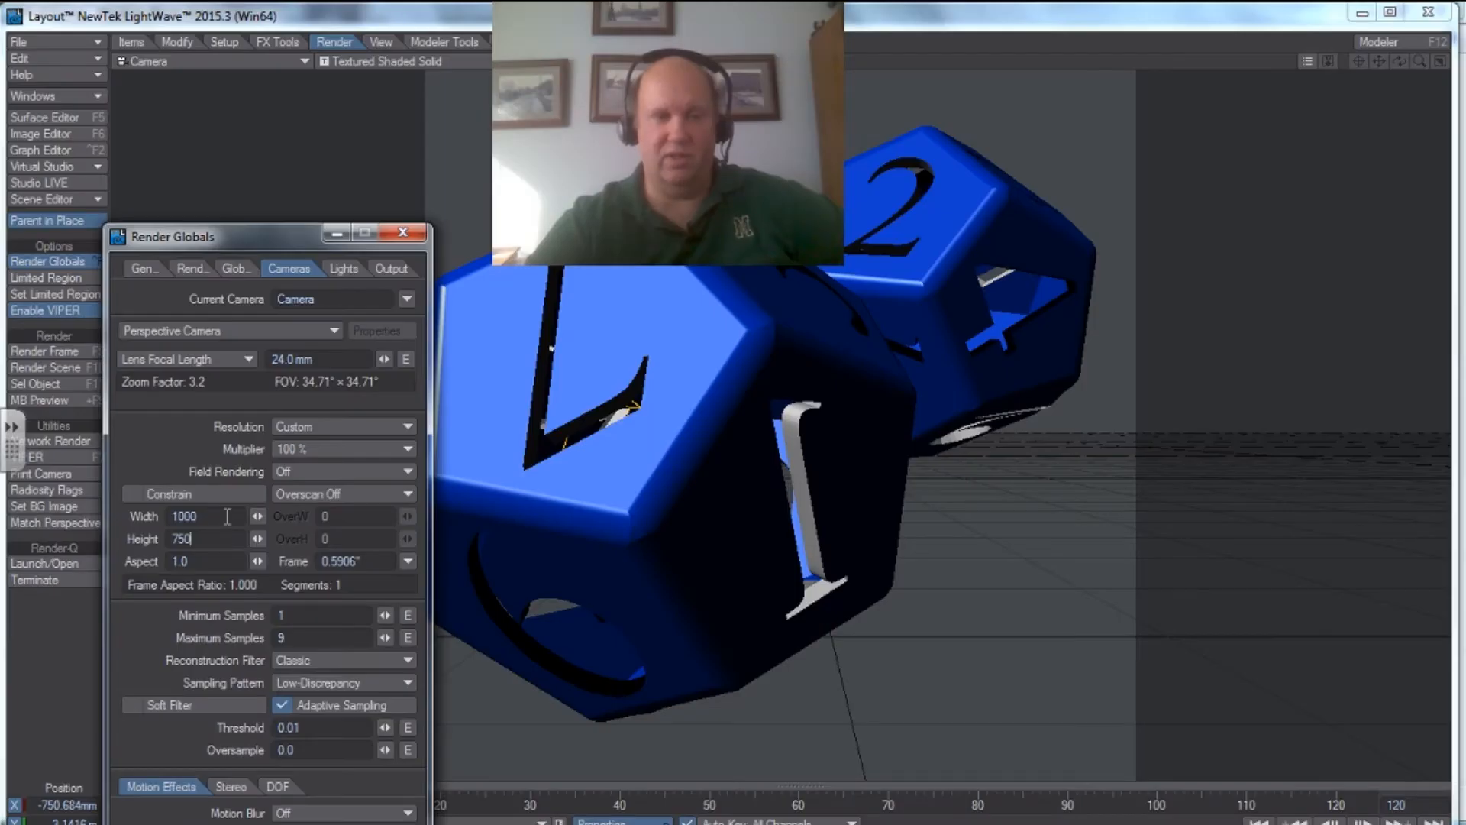
{"action": "double_click", "coordinate": [305, 598]}
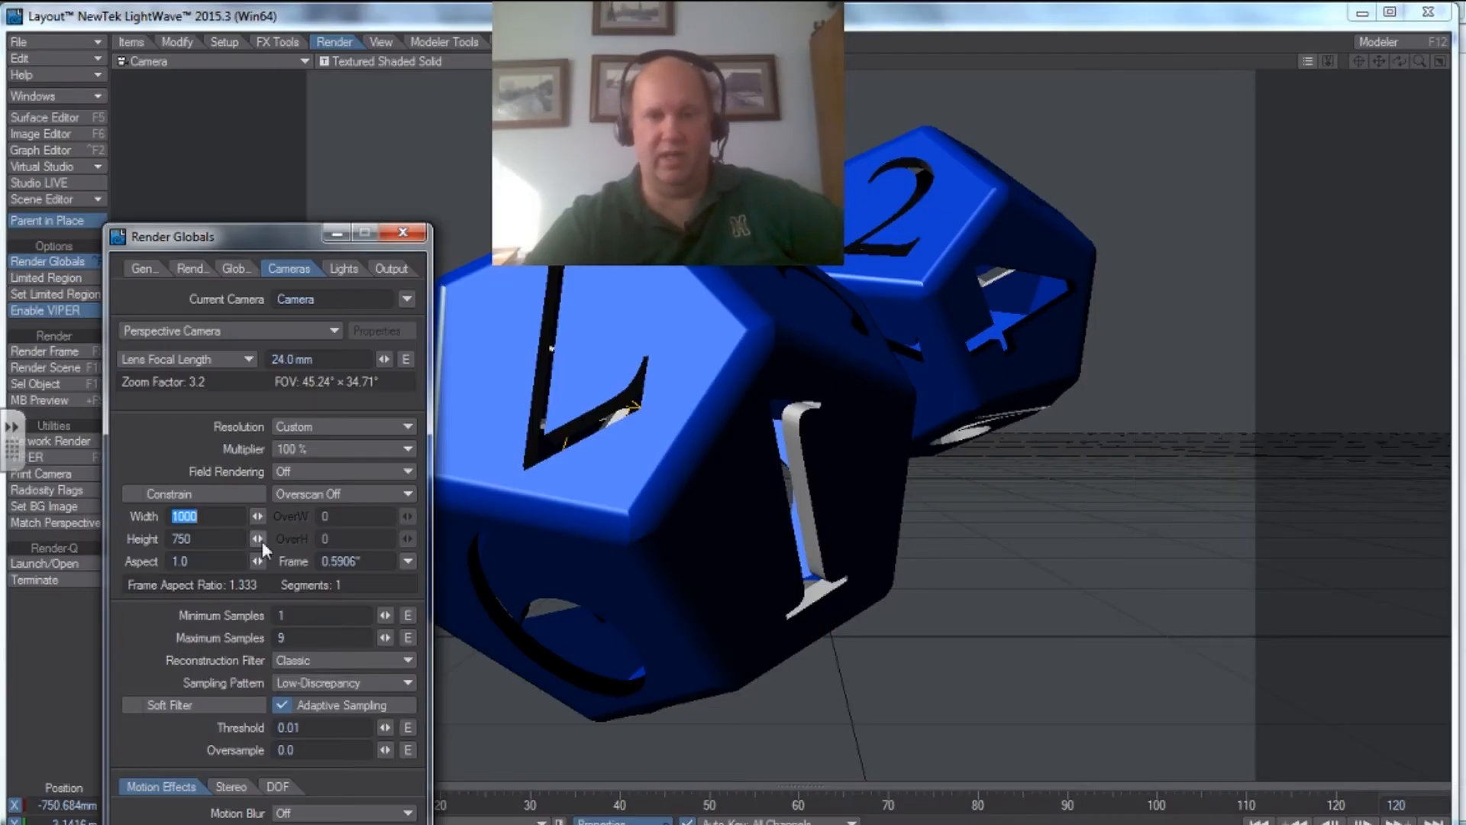
{"action": "left_click", "coordinate": [393, 237]}
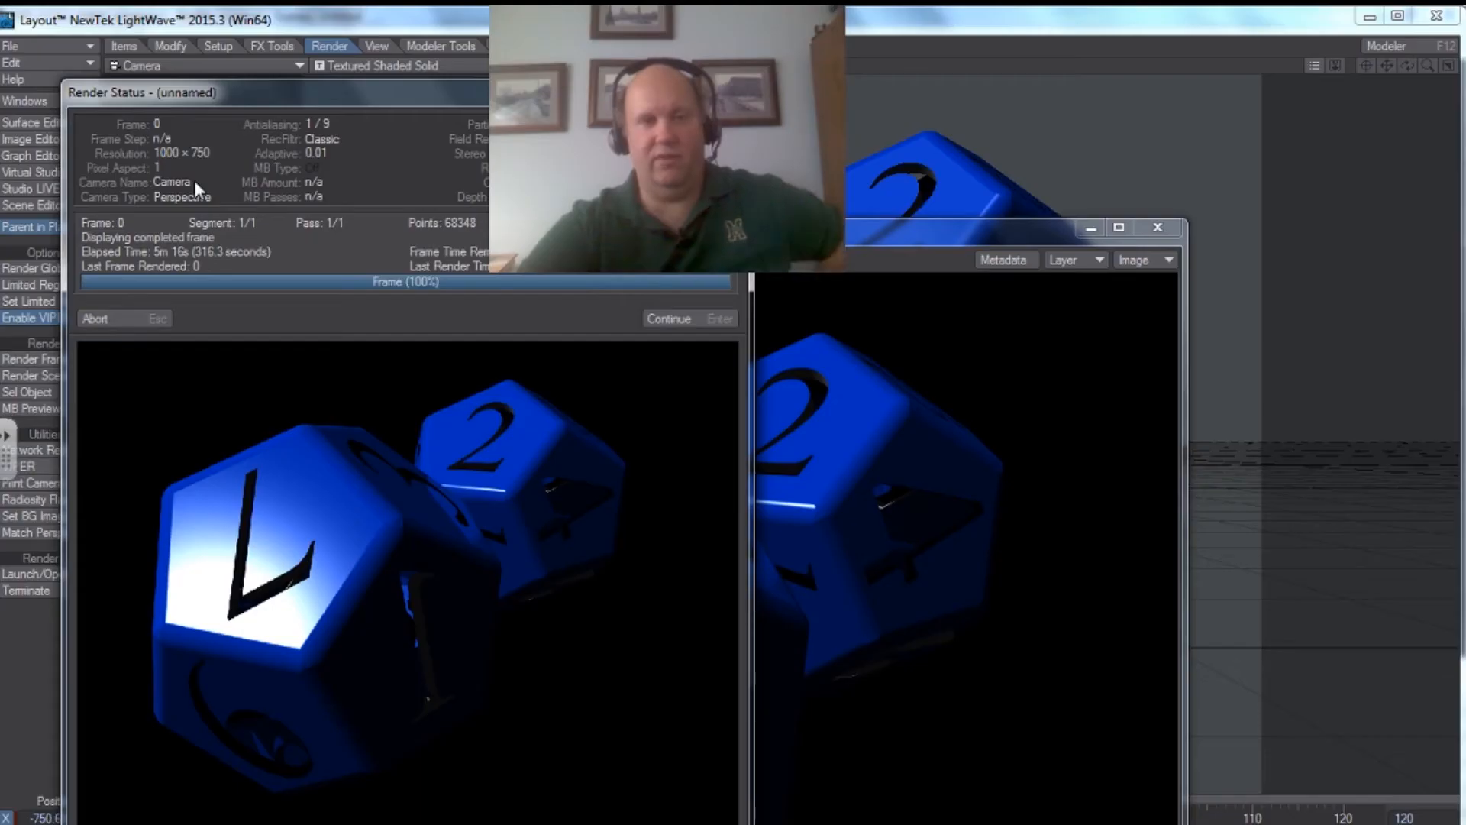
Dismiss the render status and save the finished render to the desktop in LW_PNG32 format with the file name bluedicebig.
{"action": "left_click", "coordinate": [670, 319]}
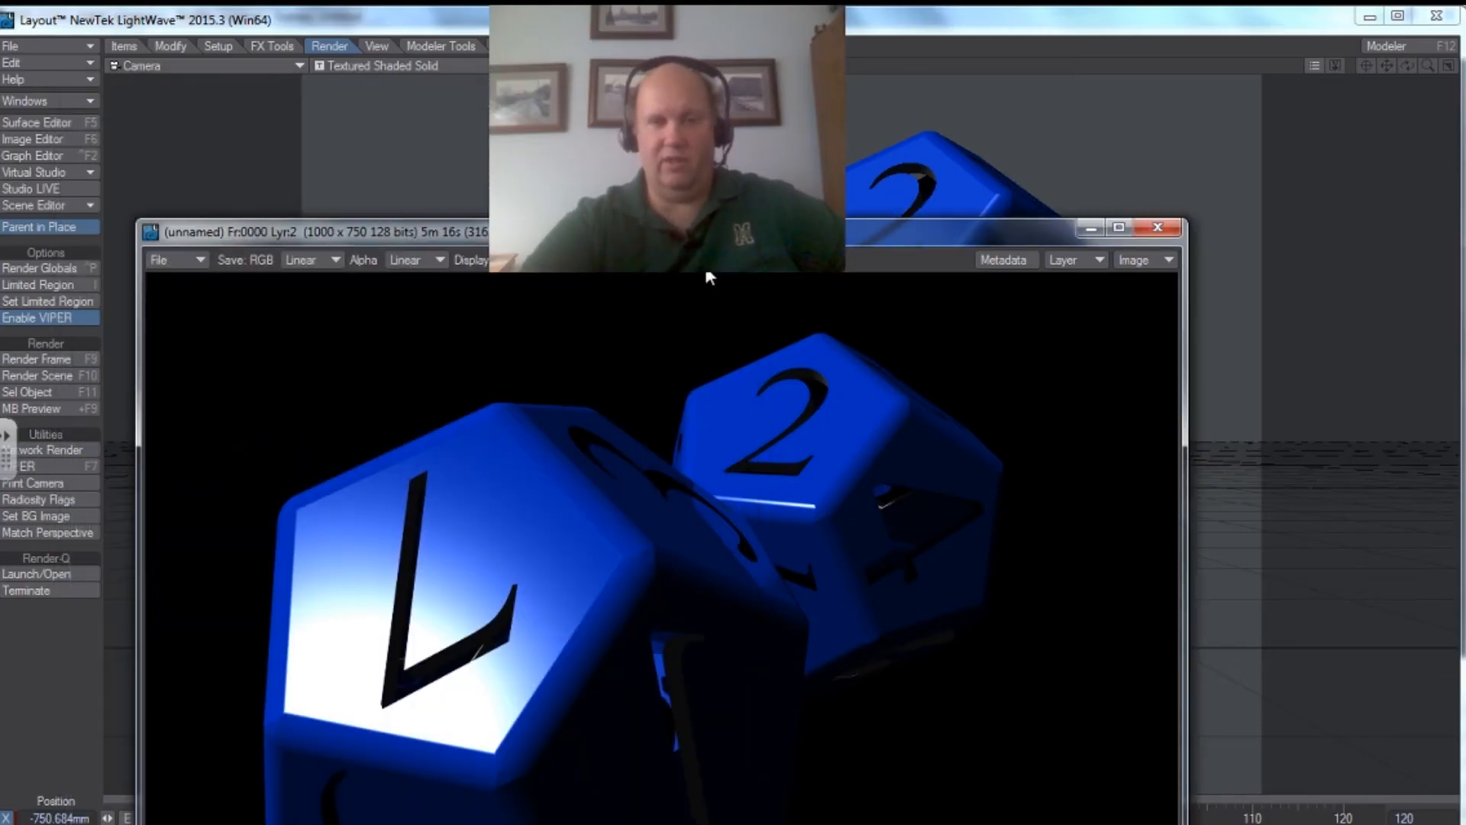
{"action": "left_click_drag", "start_coordinate": [708, 232], "coordinate": [663, 46]}
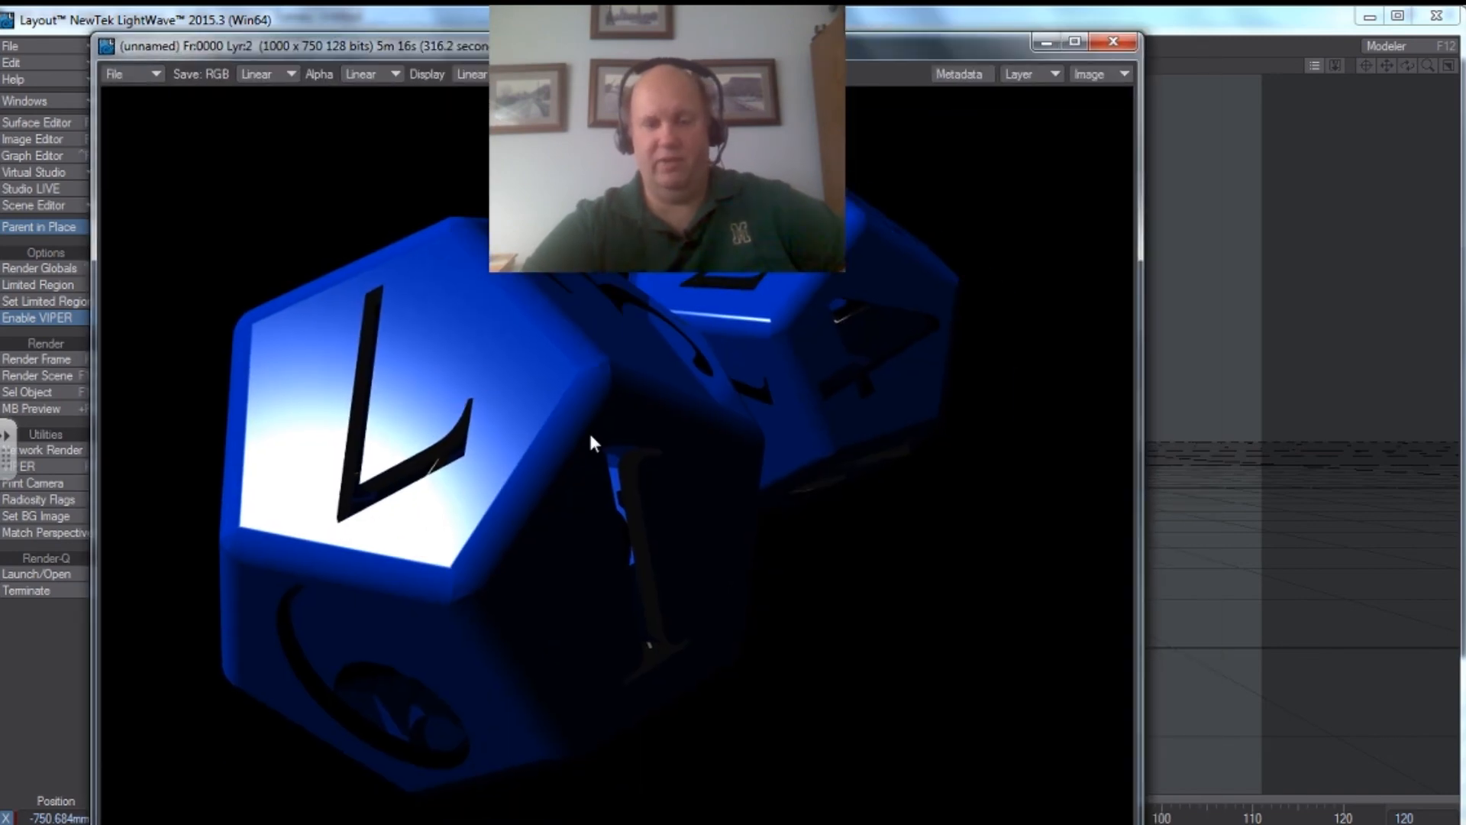
{"action": "left_click", "coordinate": [162, 75]}
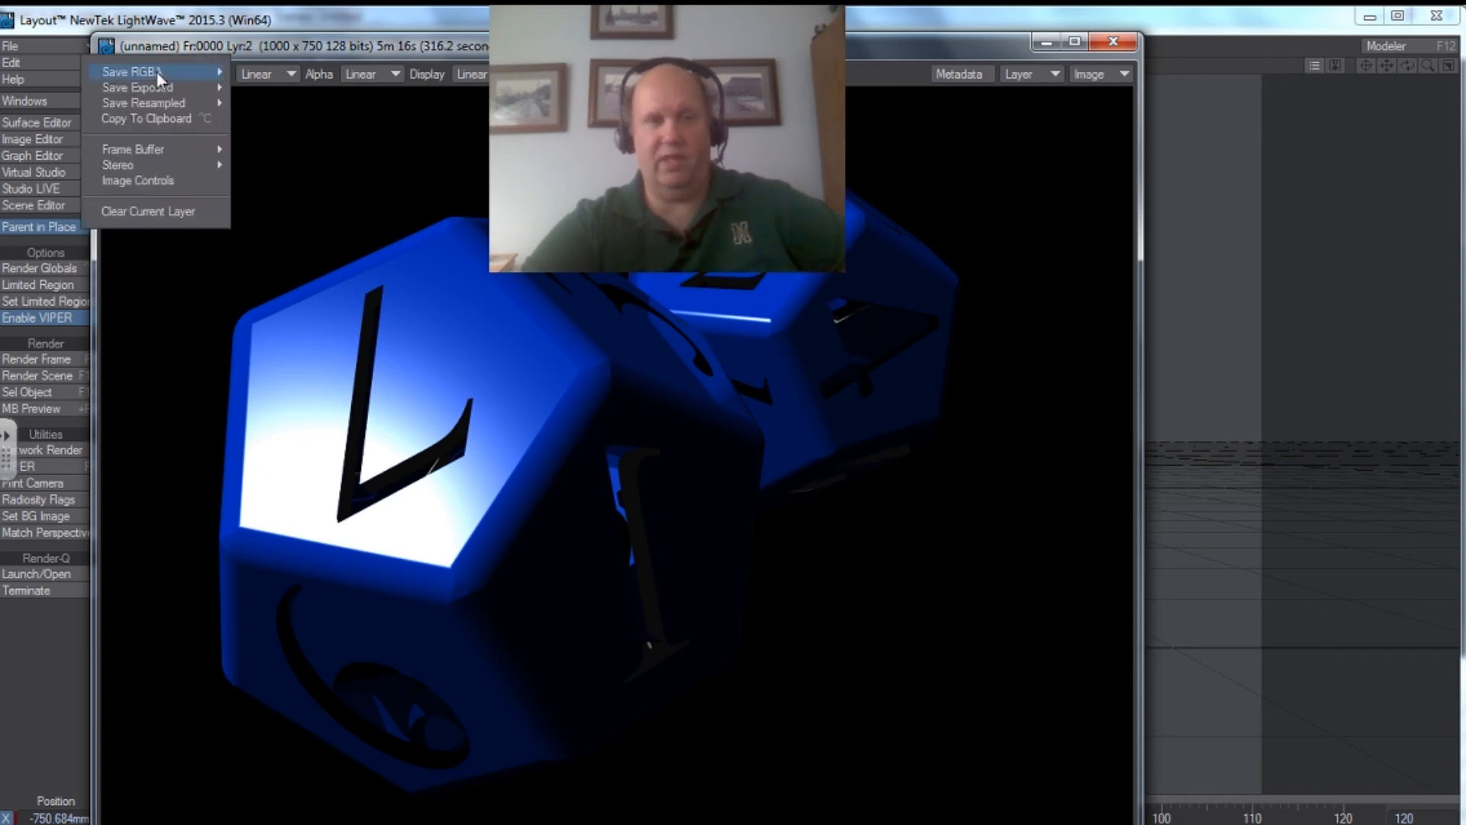
{"action": "mouse_move", "coordinate": [157, 71]}
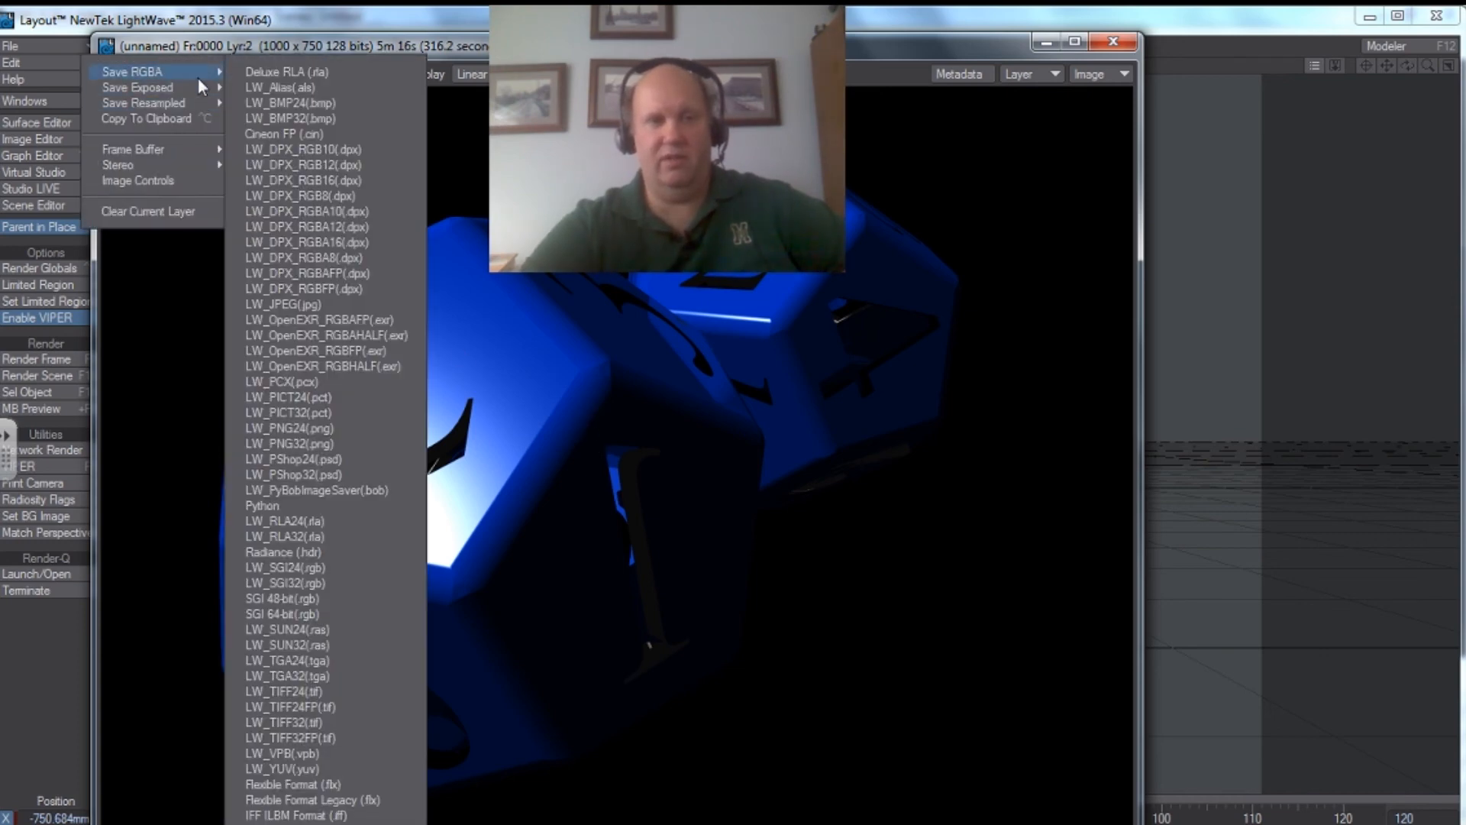
{"action": "left_click", "coordinate": [329, 442]}
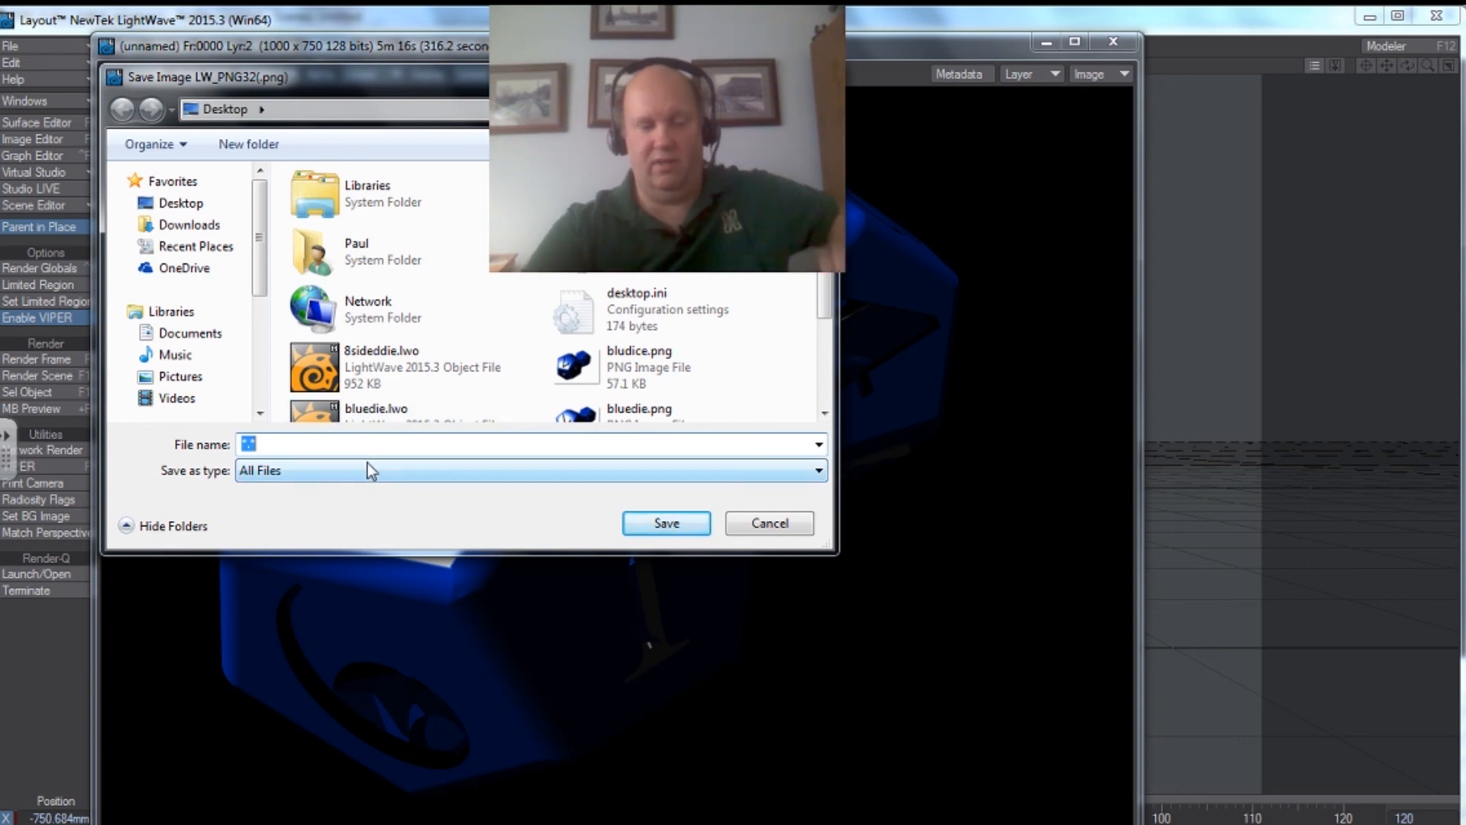
{"action": "type", "text": "bluedice"}
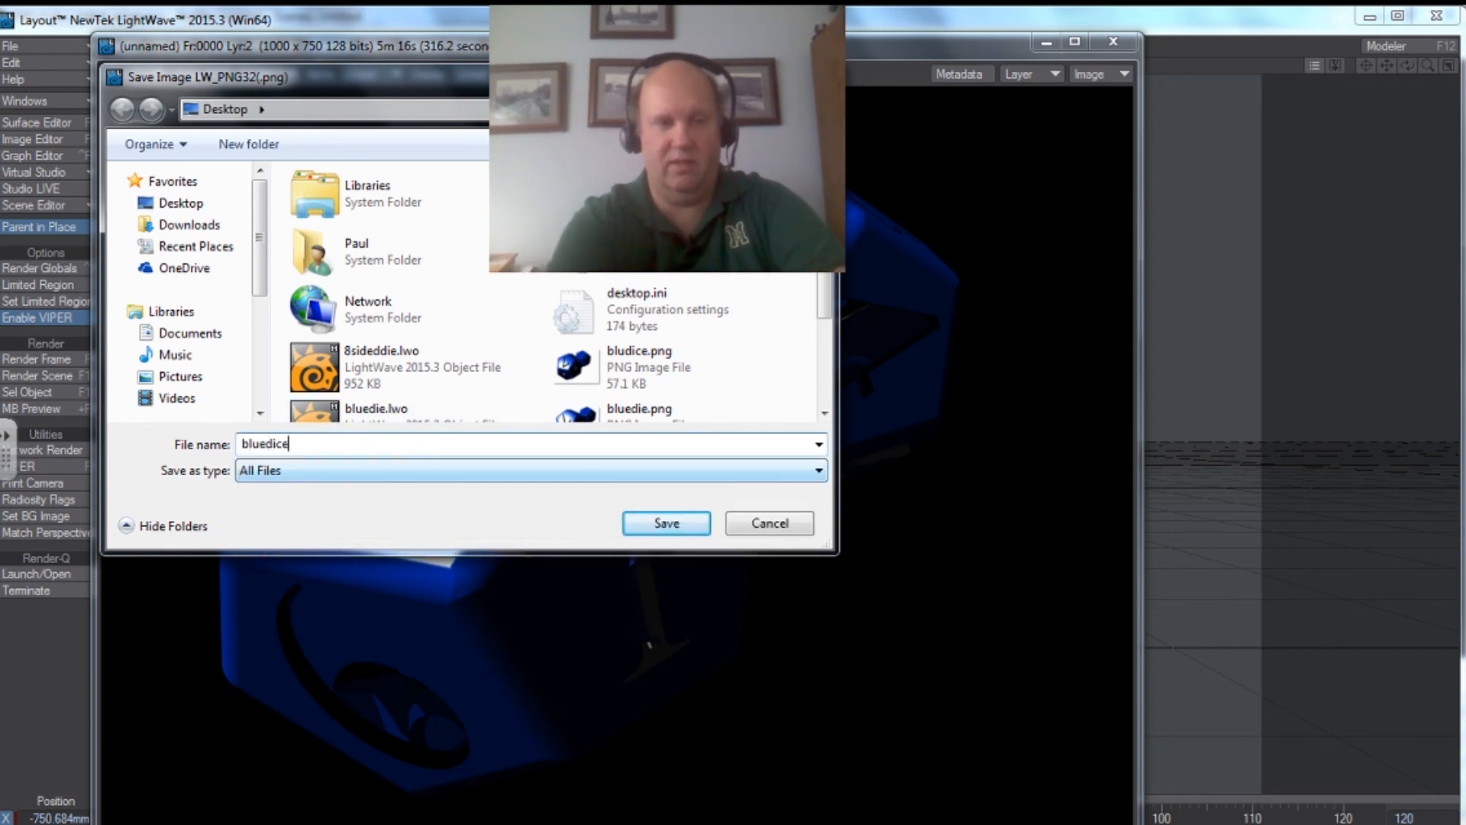
{"action": "type", "text": "big"}
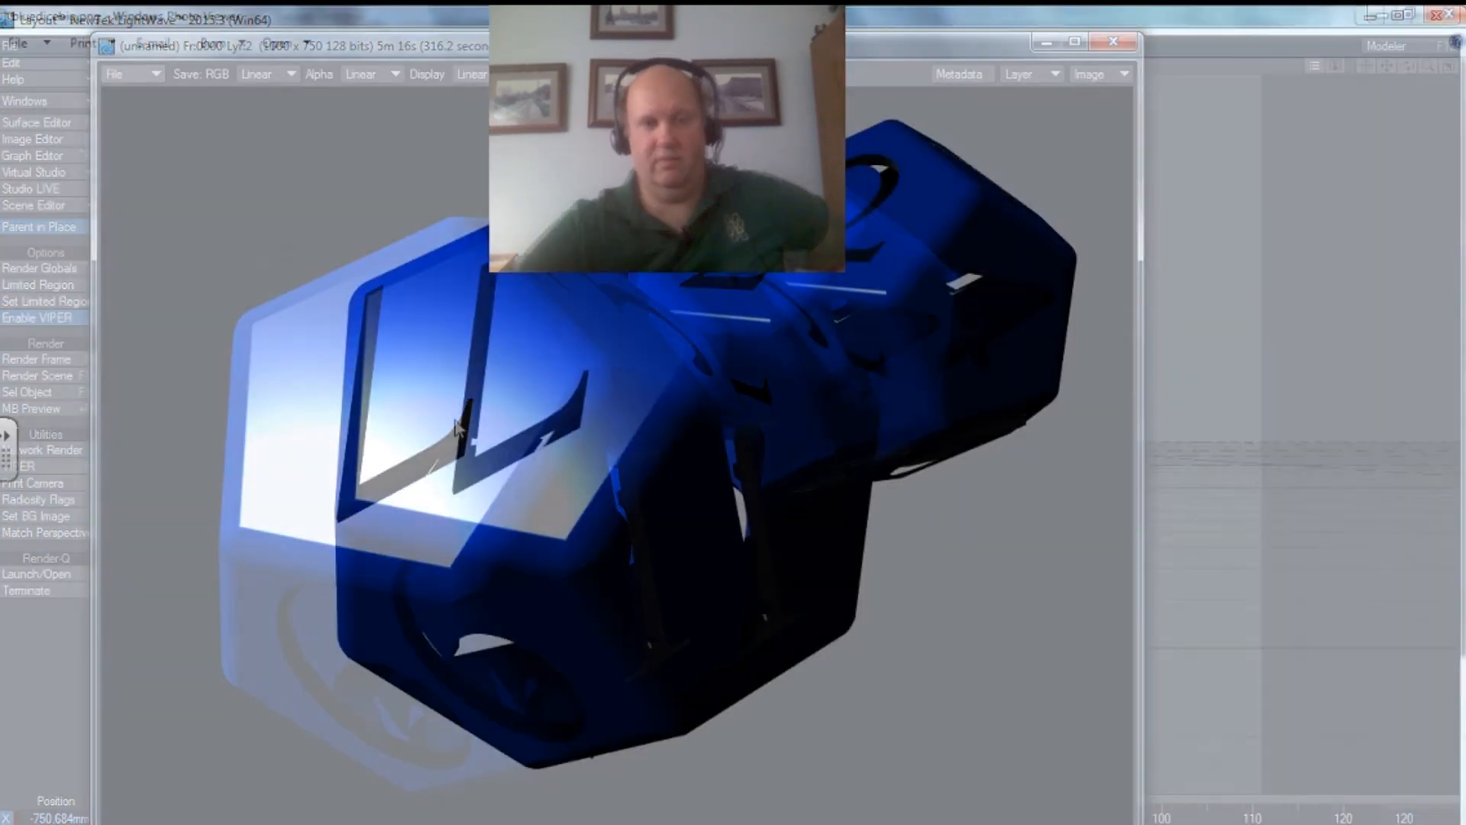